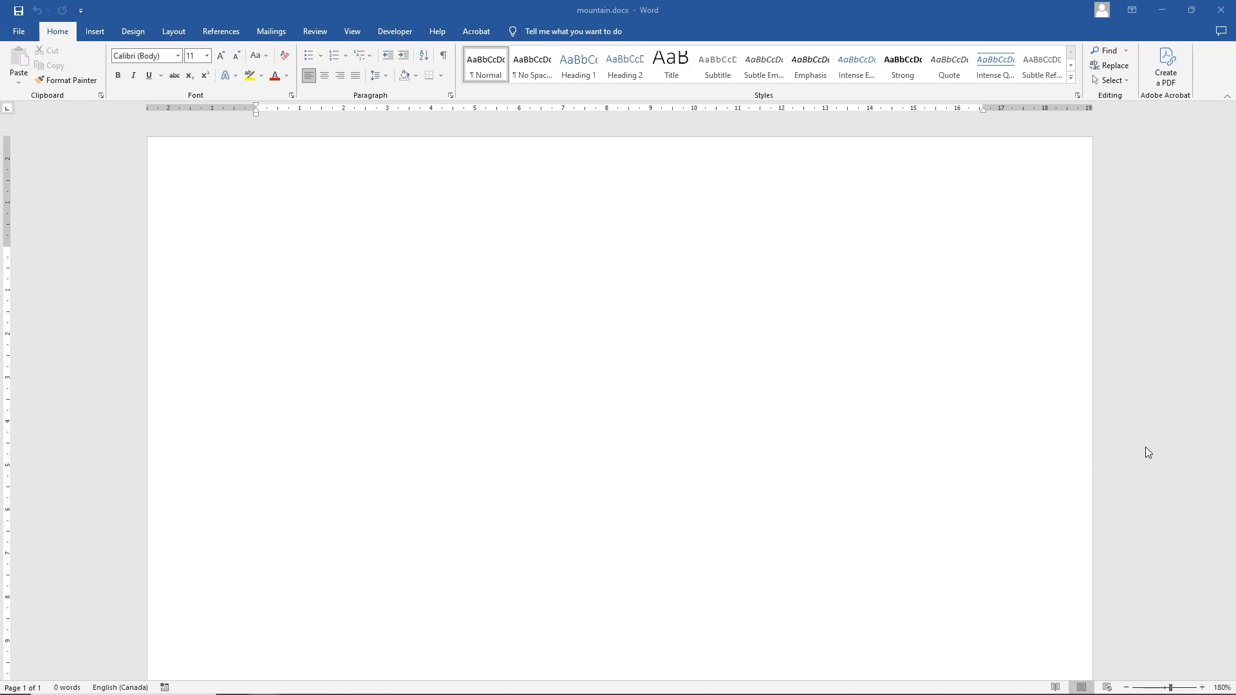
Insert a rectangle near the middle of the page, about 3.63 cm high and 10.67 cm wide
left_click(96, 32)
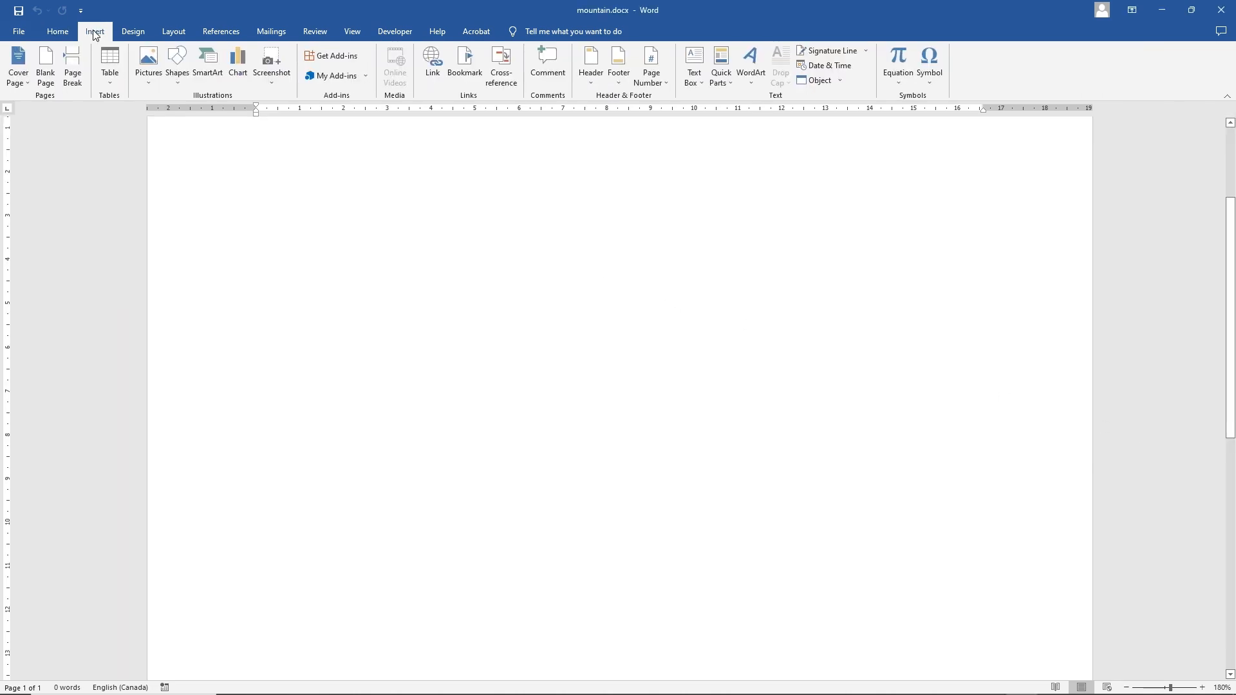
left_click(177, 66)
left_click(213, 110)
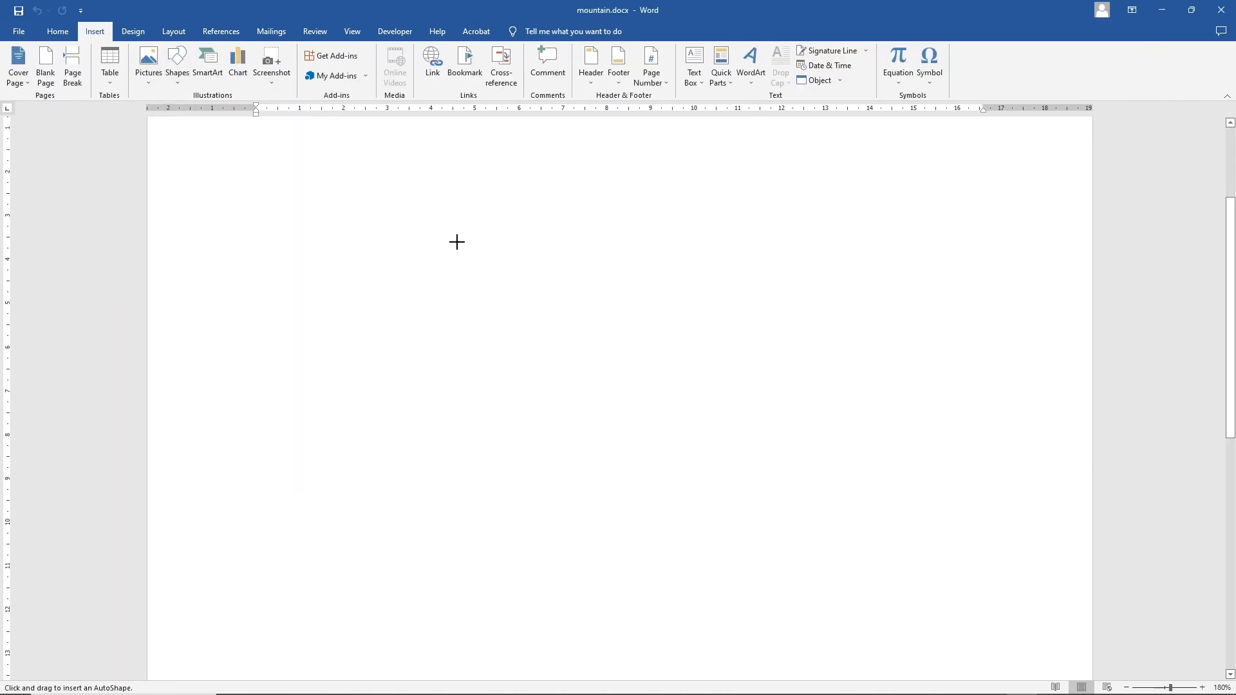
mouse_move(448, 234)
left_mouse_down()
mouse_move(897, 342)
mouse_move(916, 374)
left_mouse_up()
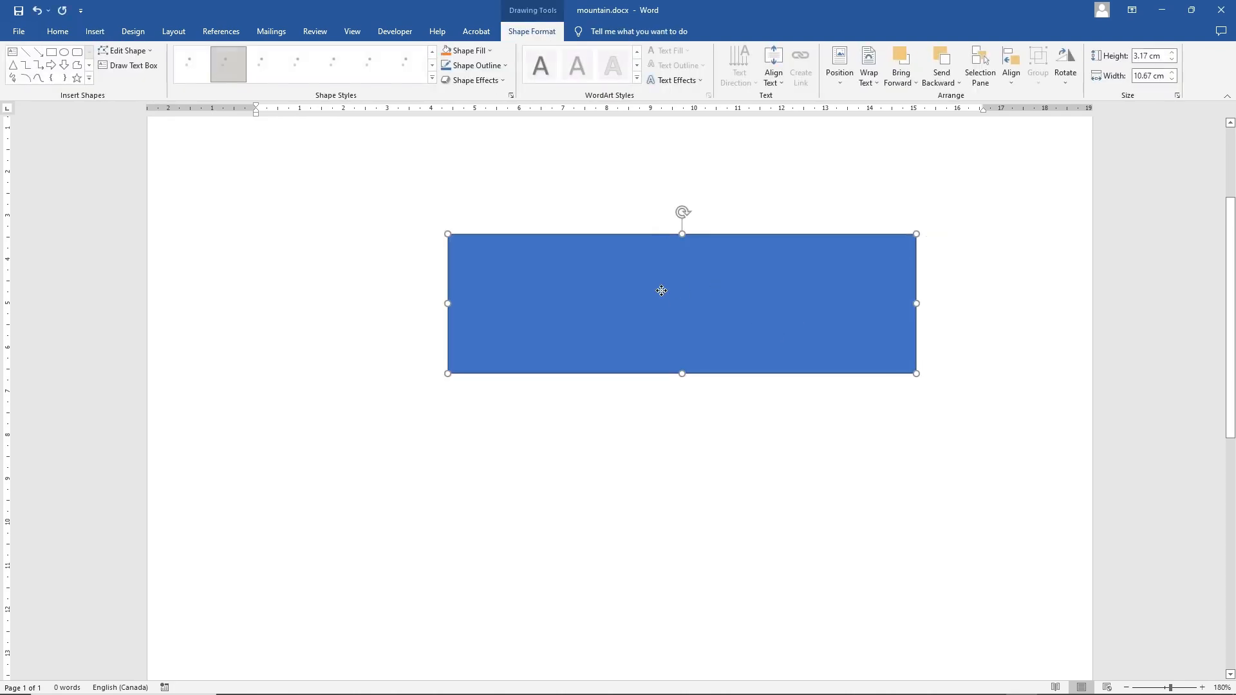
left_click_drag(661, 291, 585, 285)
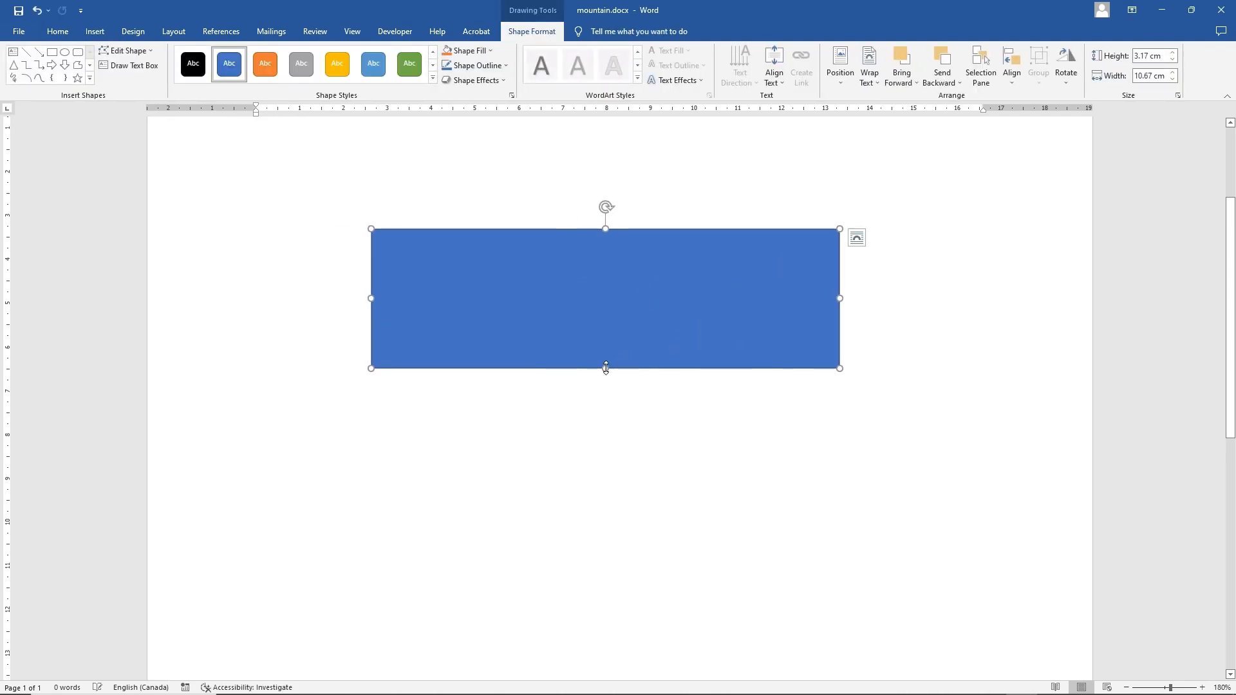
left_click_drag(606, 369, 605, 388)
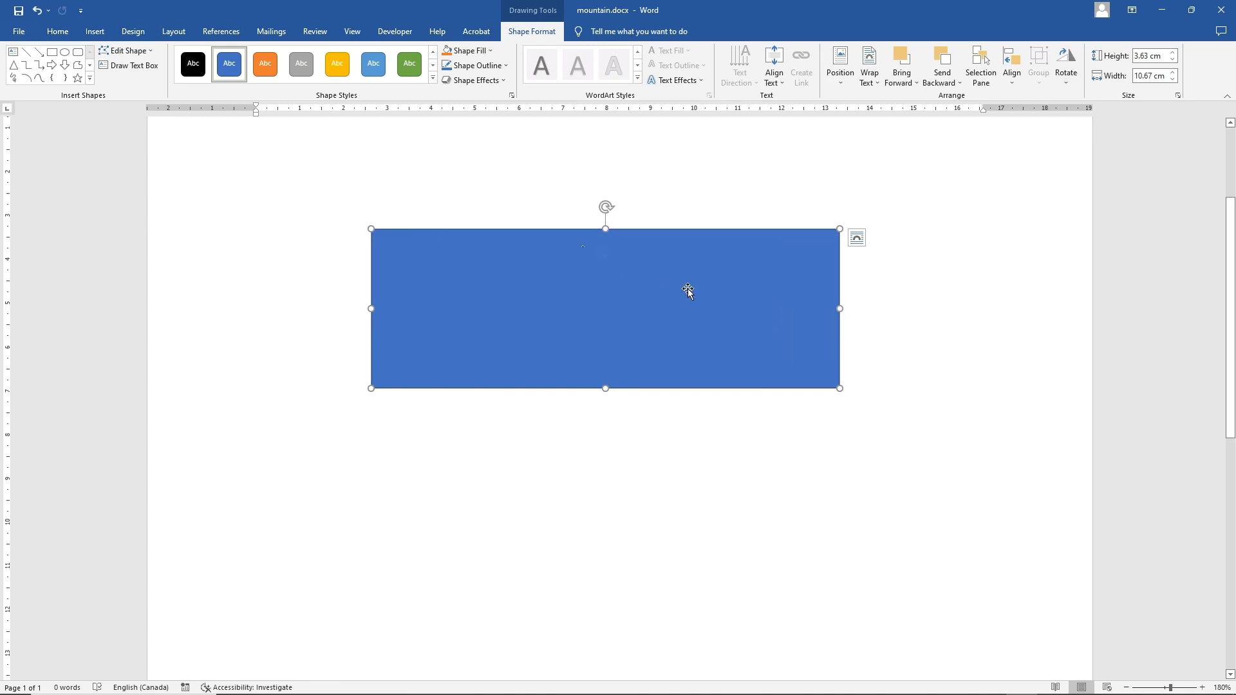
Remove the rectangle's outline and apply the solid gold shape style to it
left_click(474, 67)
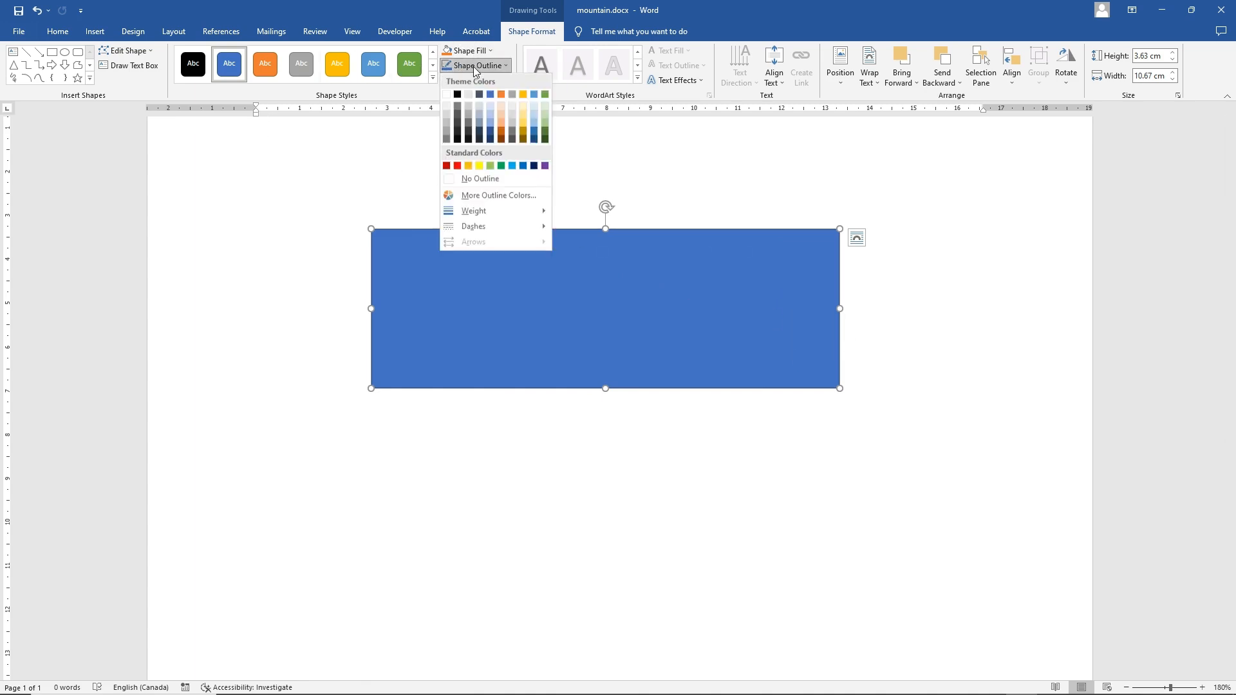
left_click(481, 181)
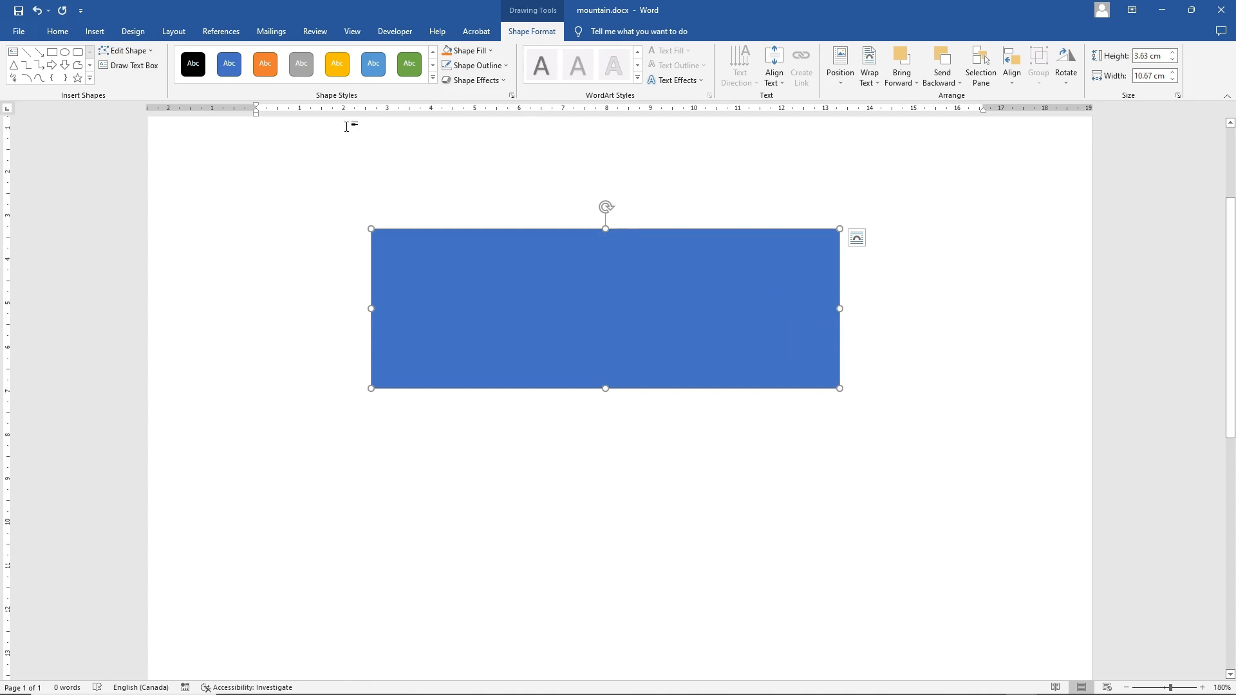
left_click(337, 63)
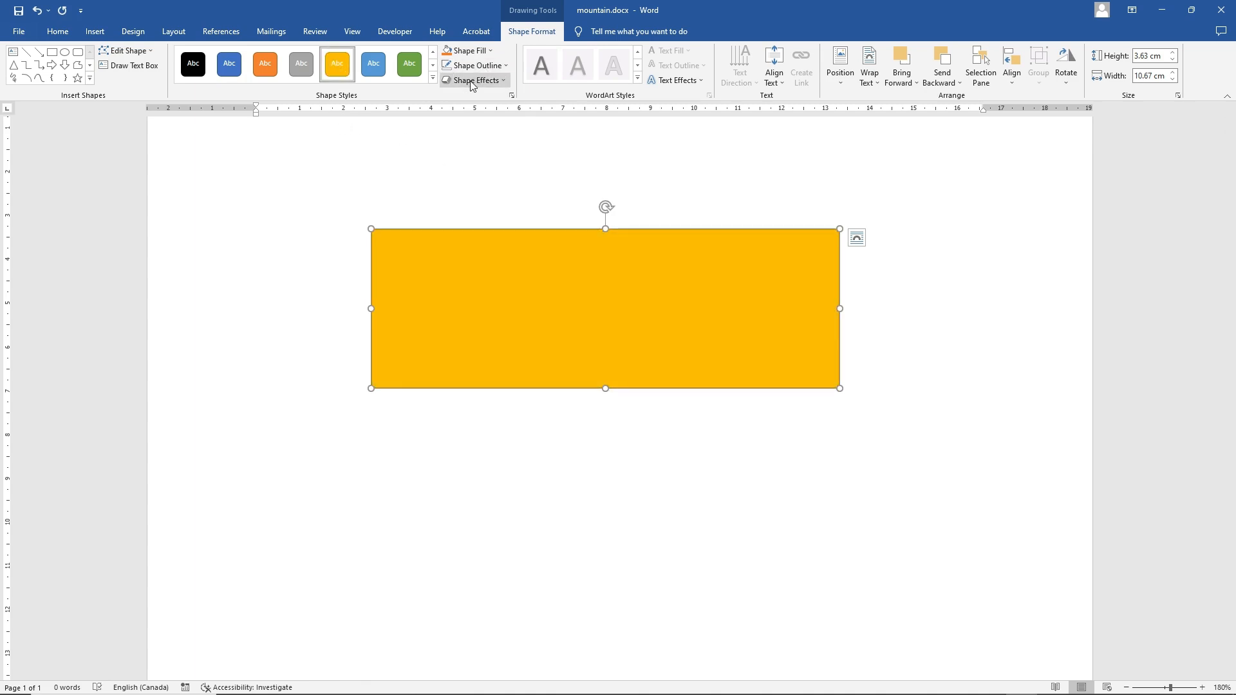
Fill the rectangle with the lightest gold tint and apply the gradient variation that runs from dark at the top to light at the bottom
left_click(466, 50)
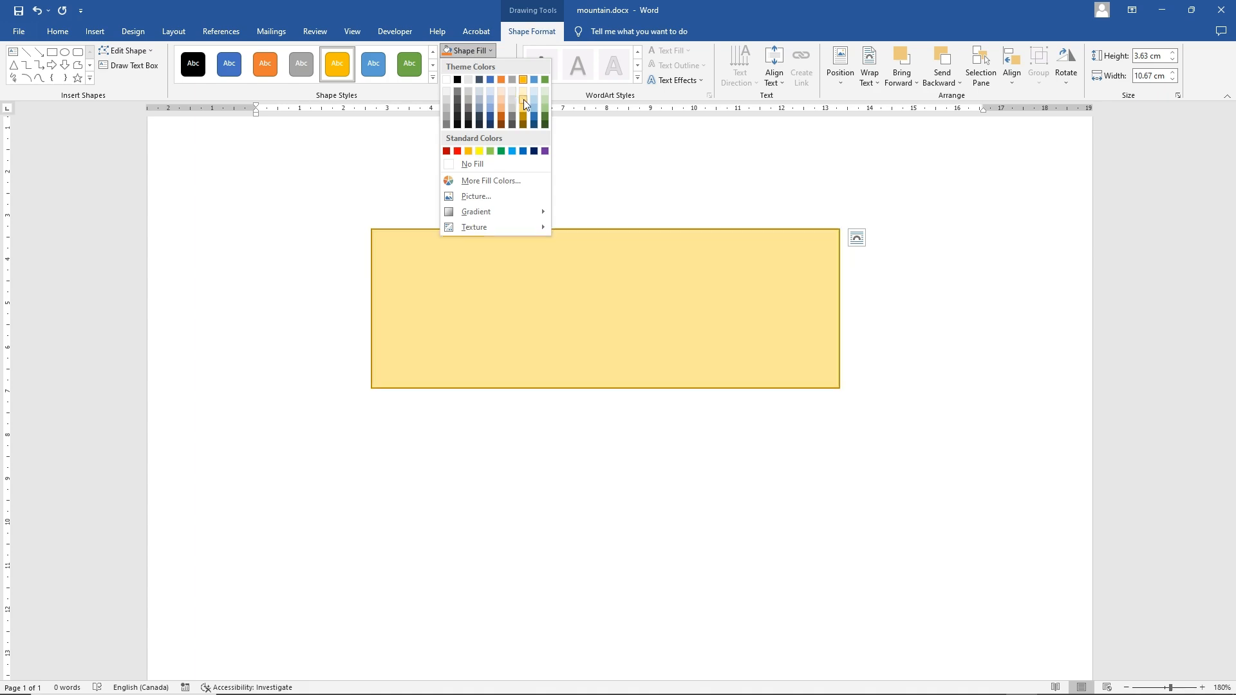
left_click(523, 91)
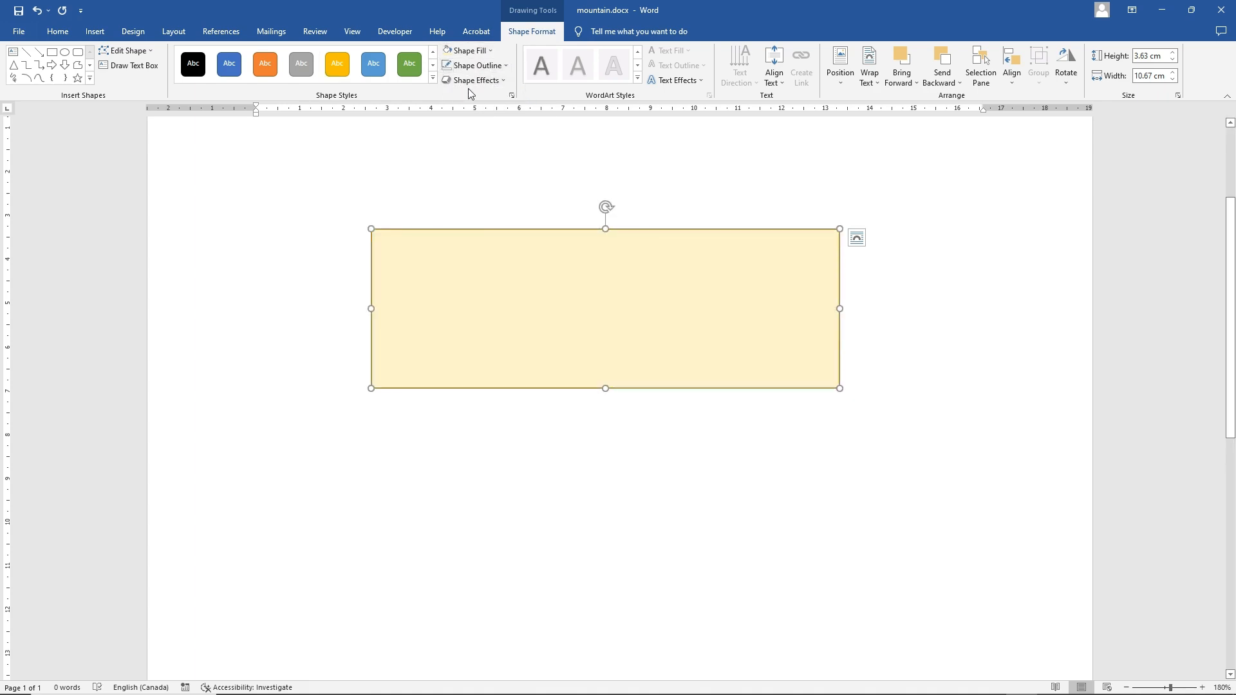
left_click(470, 50)
mouse_move(485, 213)
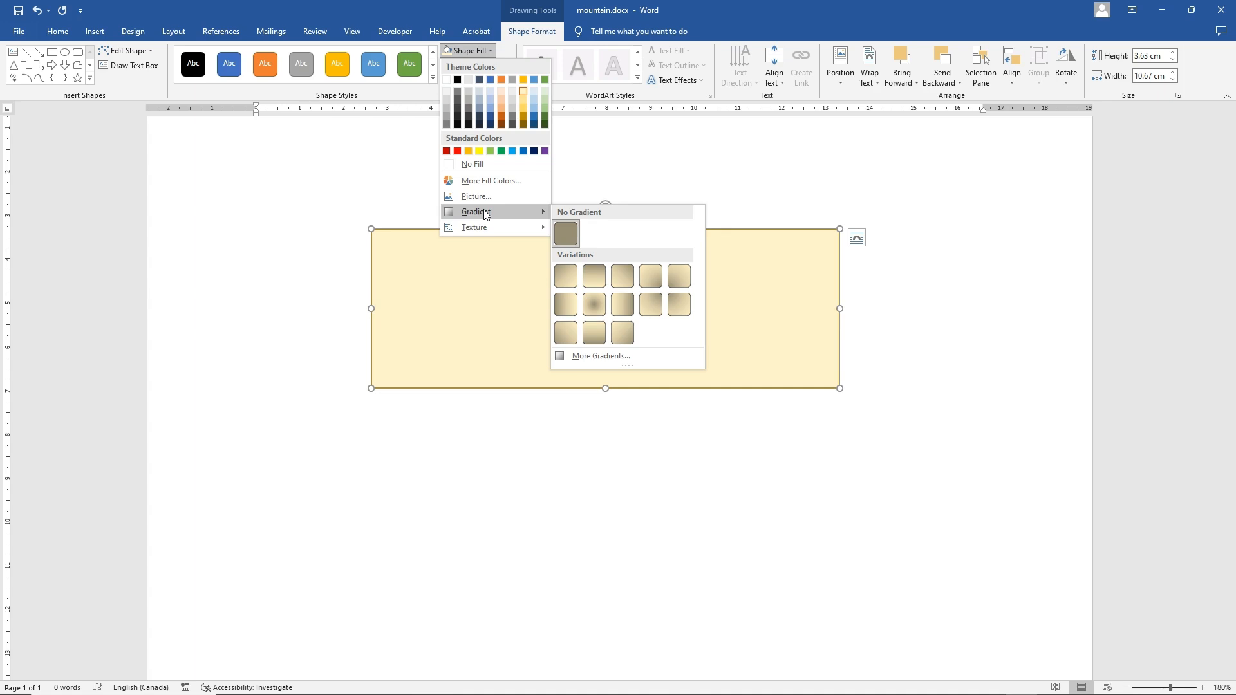
left_click(594, 276)
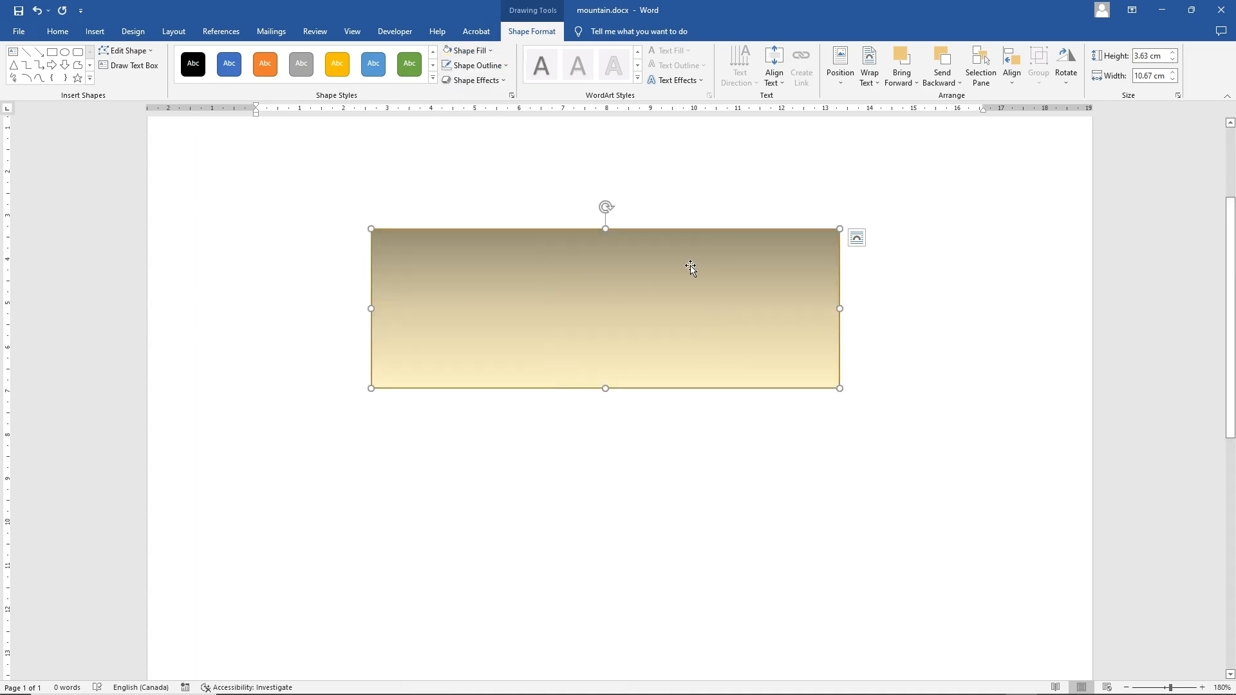
Open the rectangle's detailed fill settings and set the first gradient stop to the gold tint with 40% brightness
left_click(511, 96)
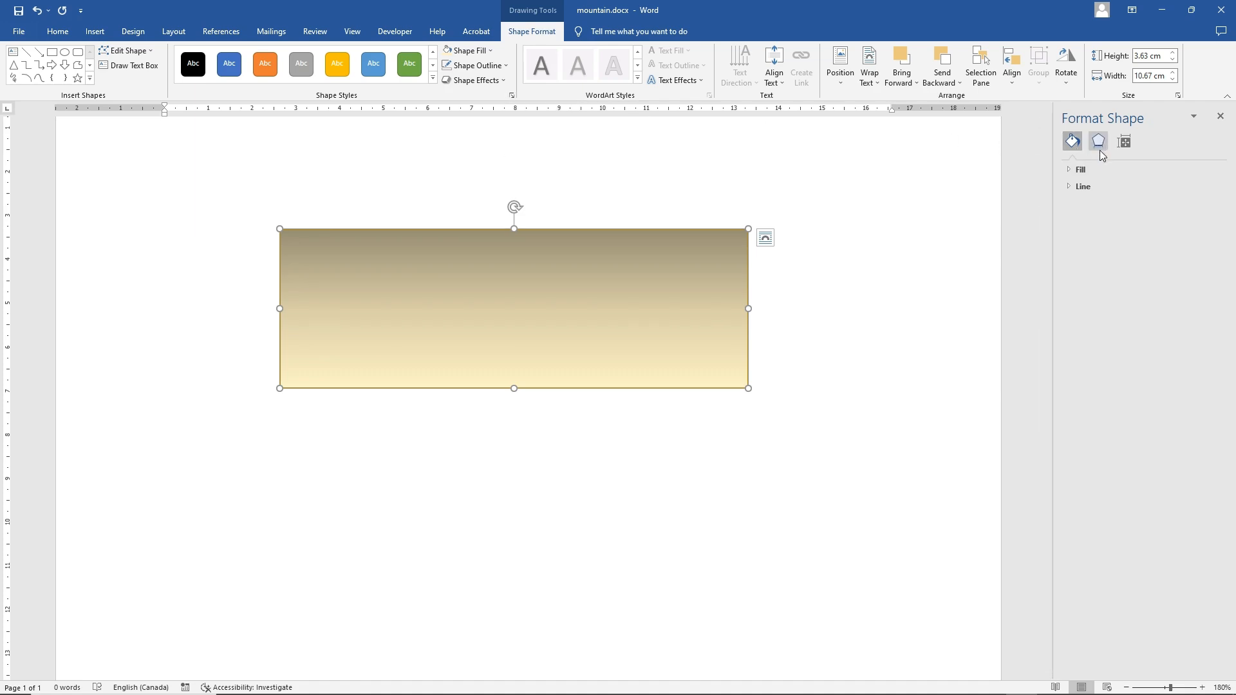
left_click(1070, 168)
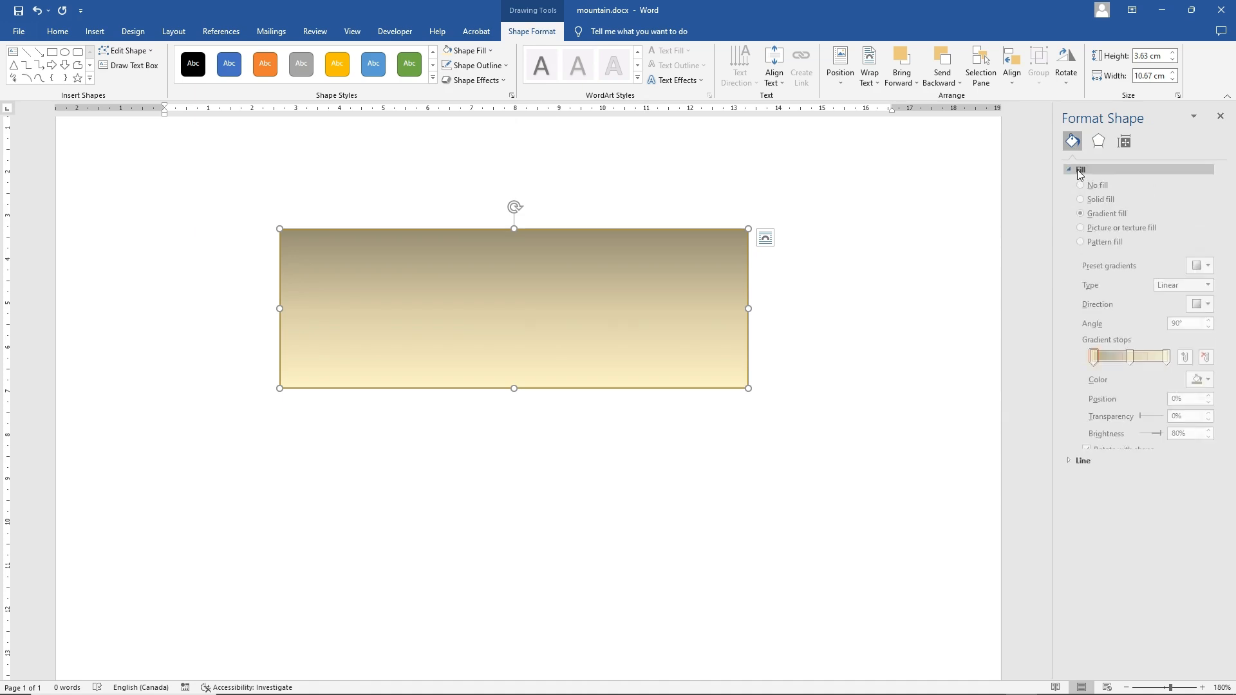
left_click(1210, 383)
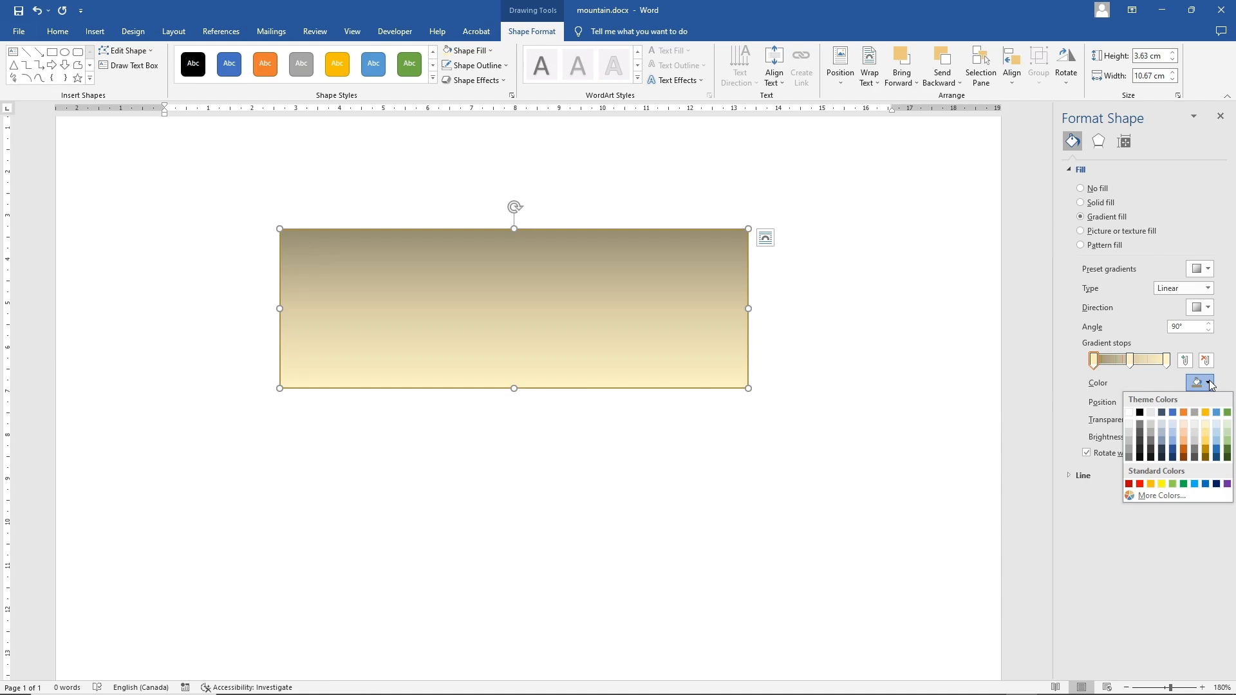
left_click(1207, 443)
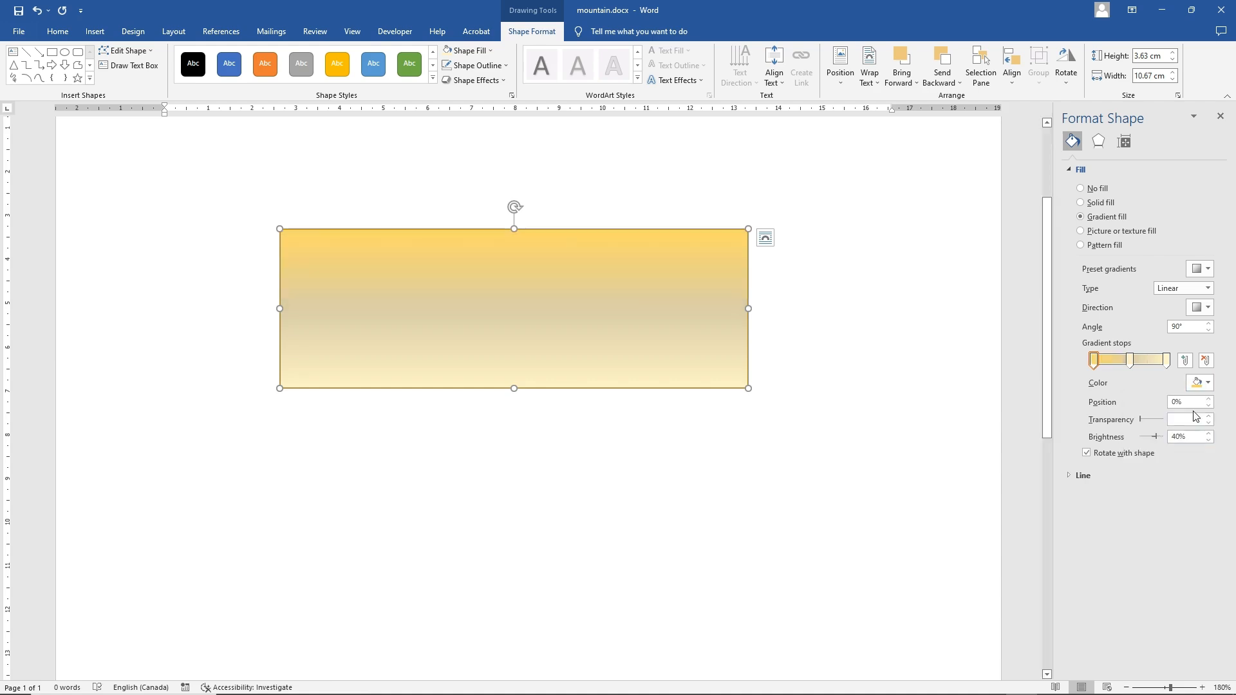
Set the middle gradient stop at 50% to the gold tint with 60% brightness
left_click(1130, 361)
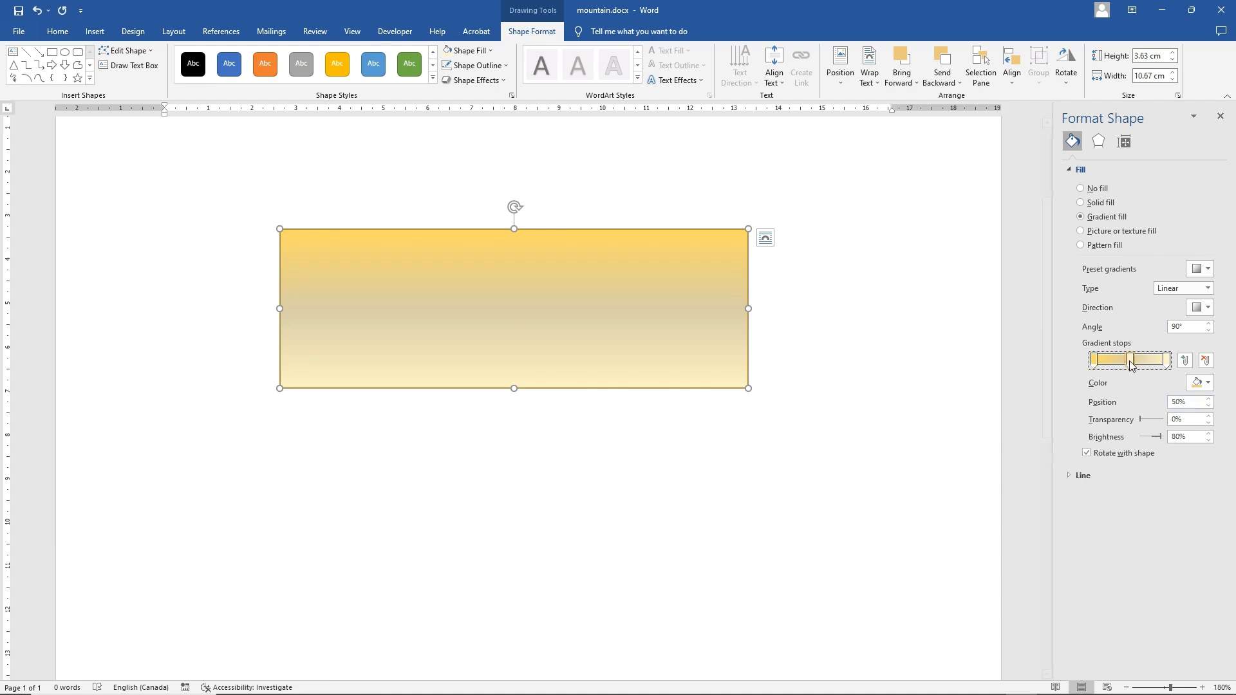
left_click(1209, 383)
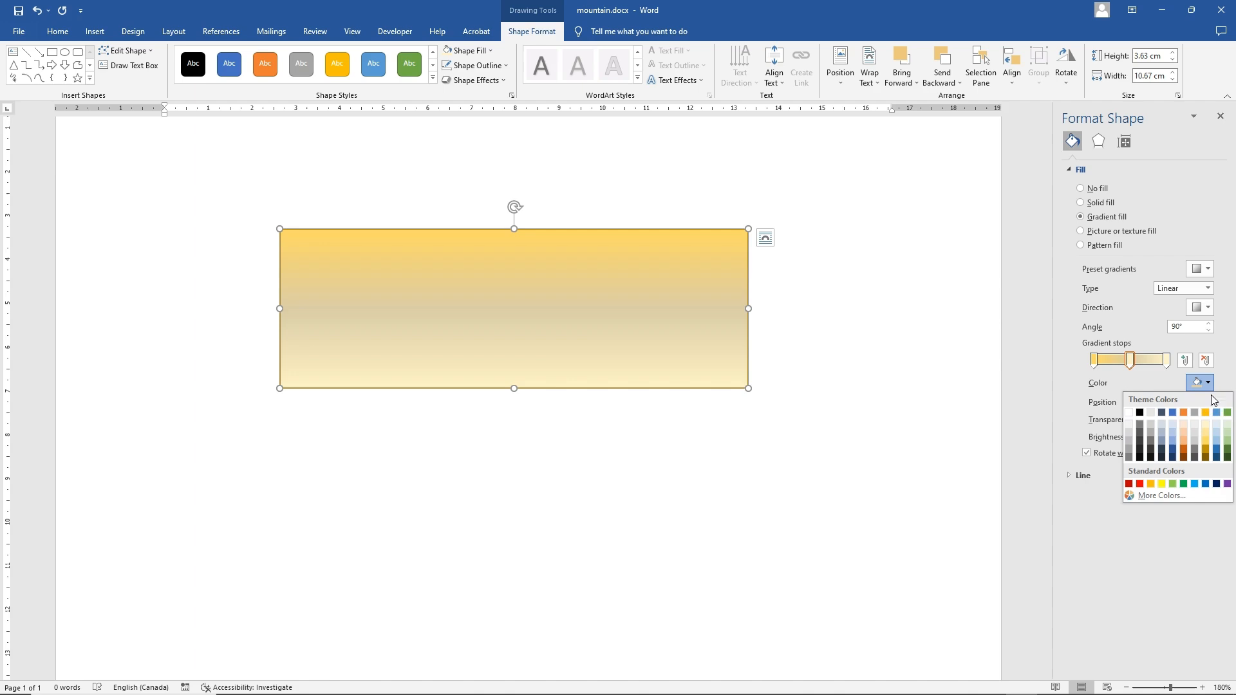
left_click(1206, 435)
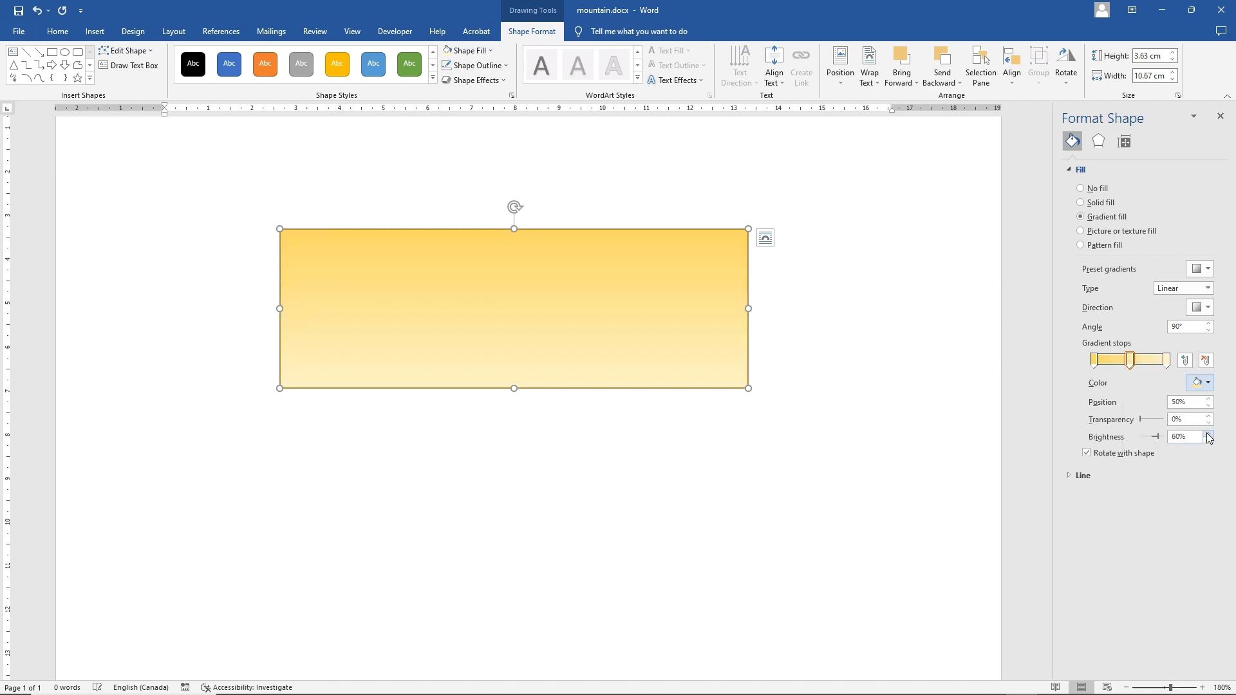
left_click(1208, 385)
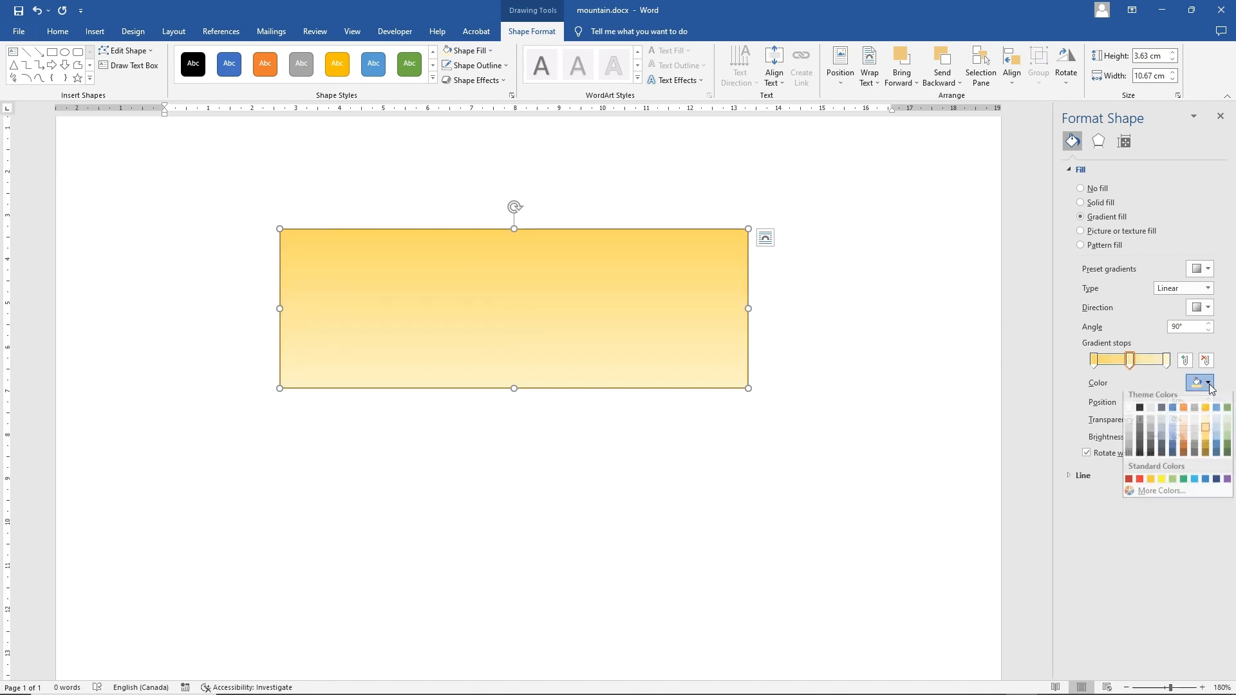
Set the last gradient stop at 100% to the gold tint with 80% brightness
left_click(1167, 361)
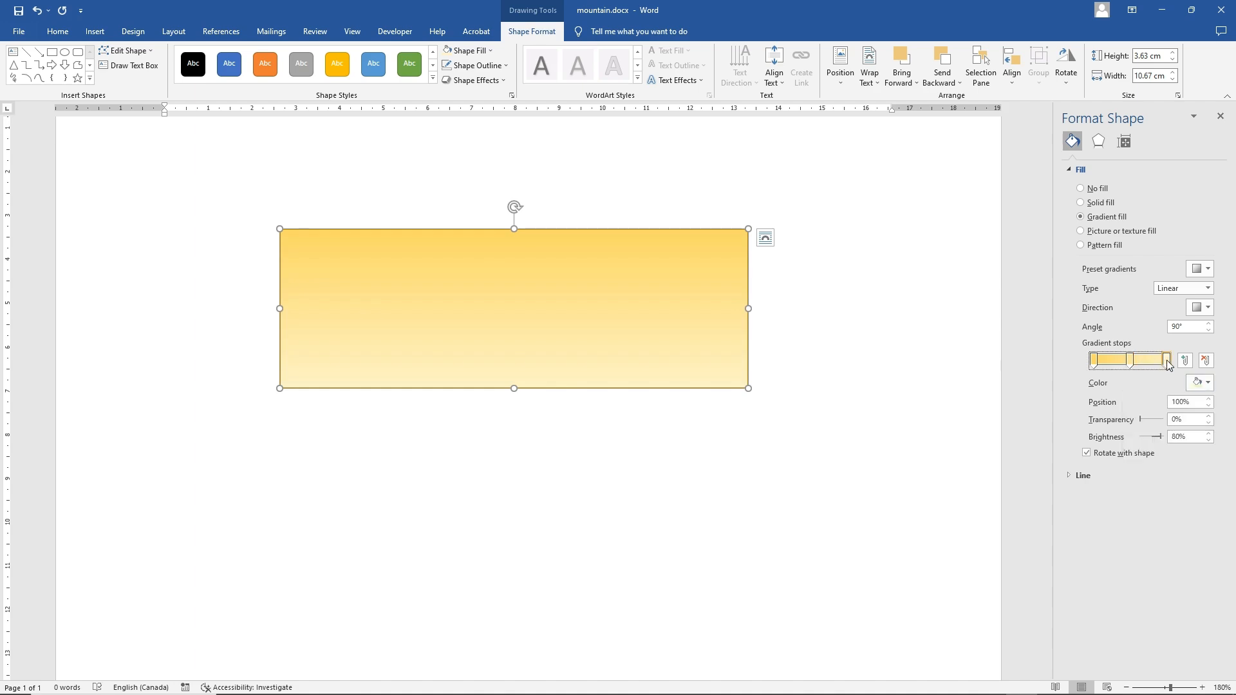
left_click(1207, 387)
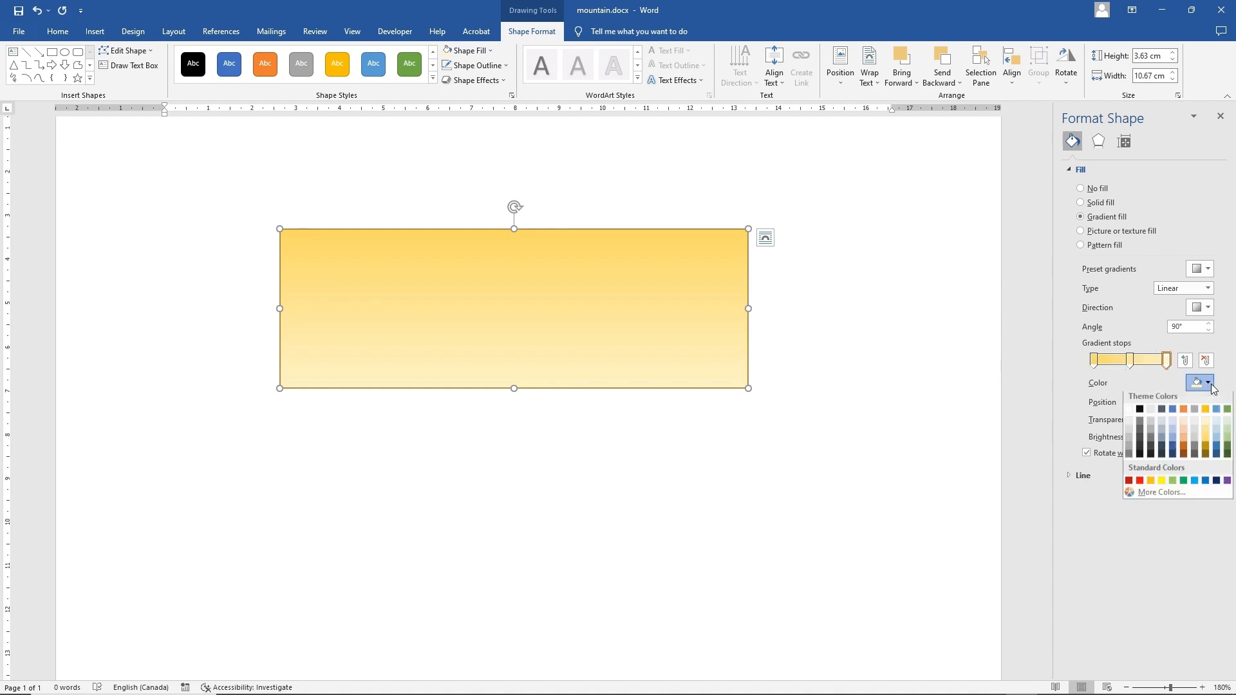
left_click(1206, 428)
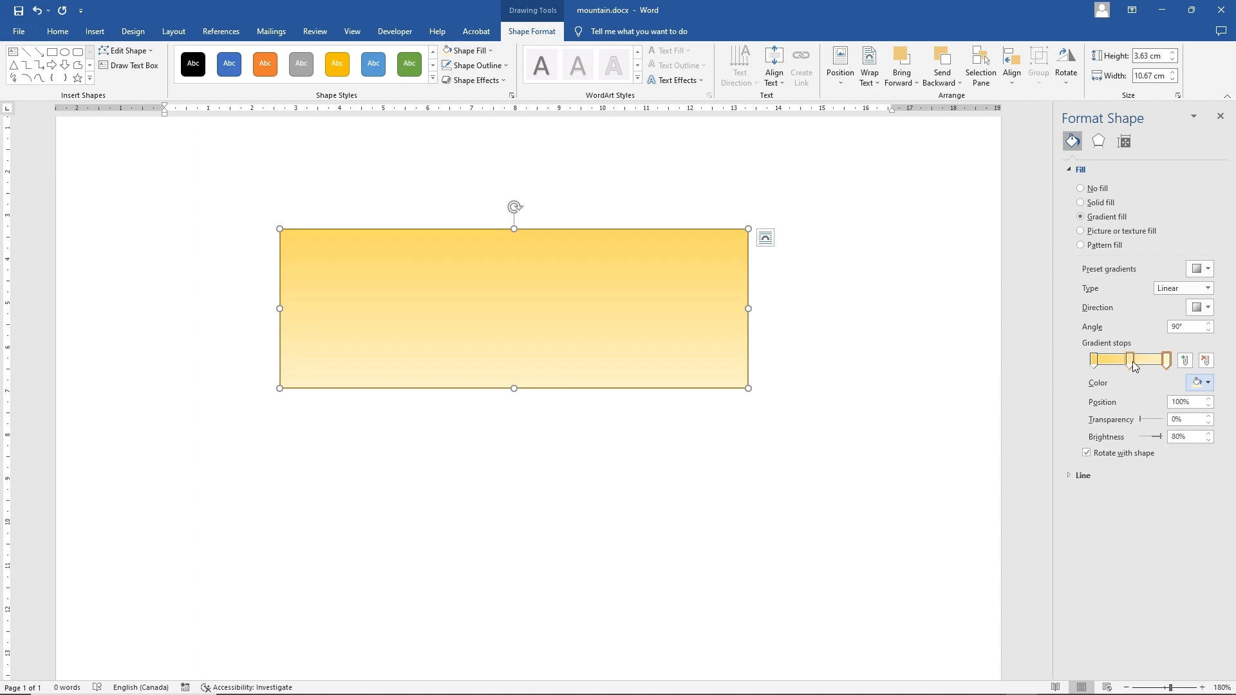
Set the middle gradient stop's transparency to 36% and its position to 50%, leaving the rectangle deselected
mouse_move(1130, 360)
left_mouse_down()
mouse_move(1141, 364)
mouse_move(1119, 374)
left_mouse_up()
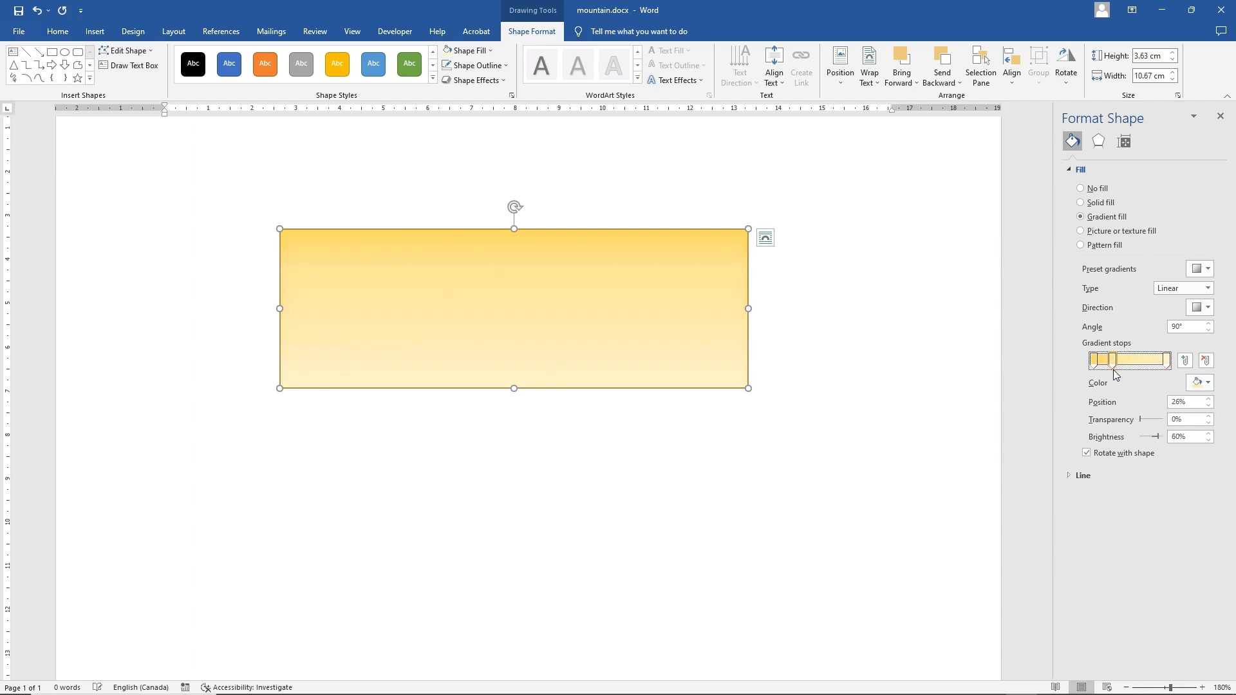
left_click_drag(1117, 368, 1118, 369)
left_click_drag(1141, 419, 1156, 420)
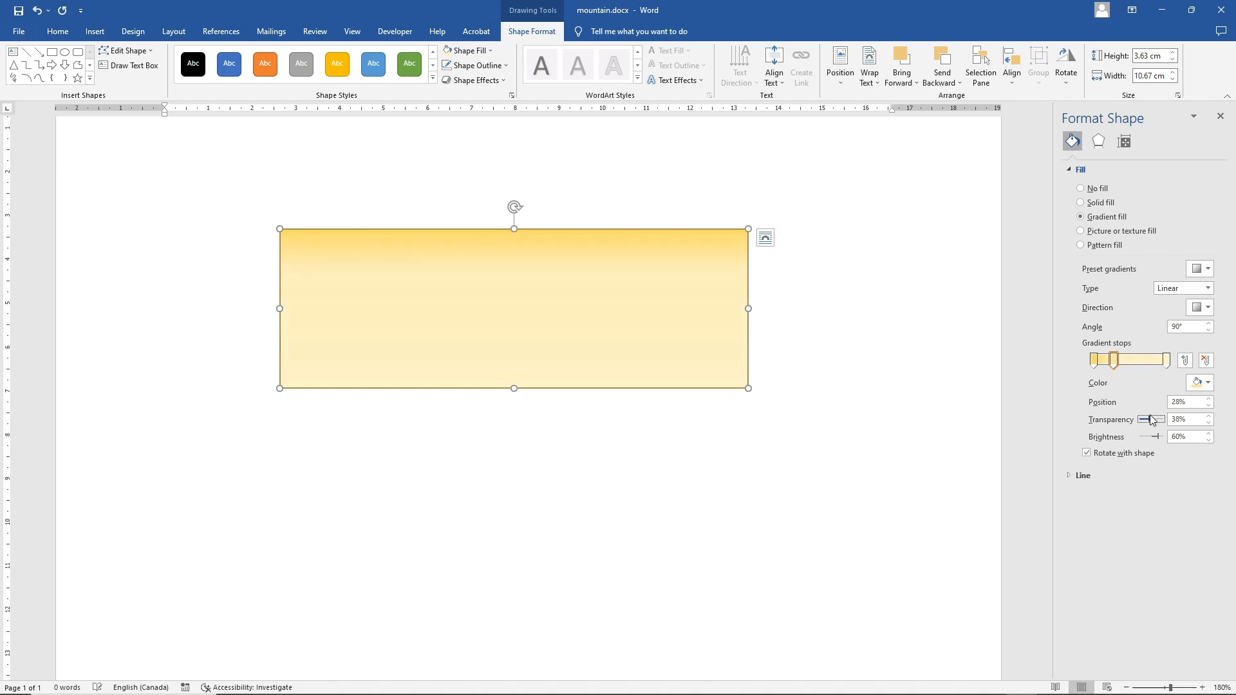
left_click_drag(1114, 362, 1133, 366)
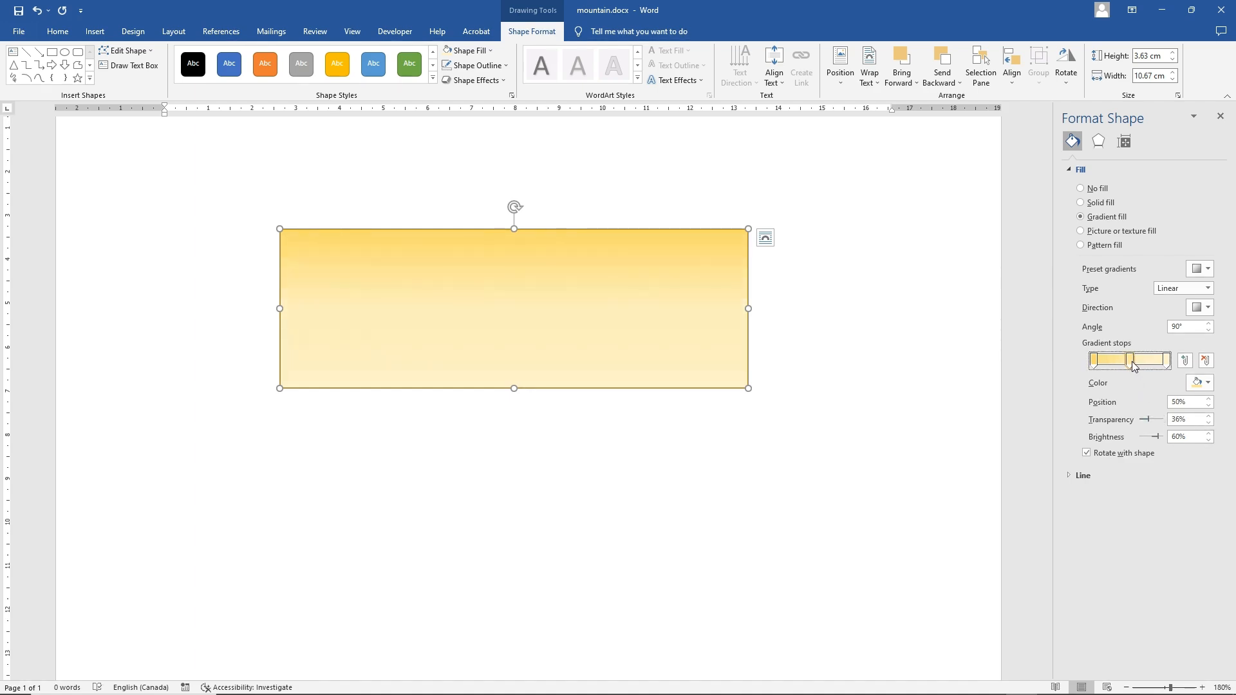
scroll(861, 417, "up", 1)
left_click(827, 449)
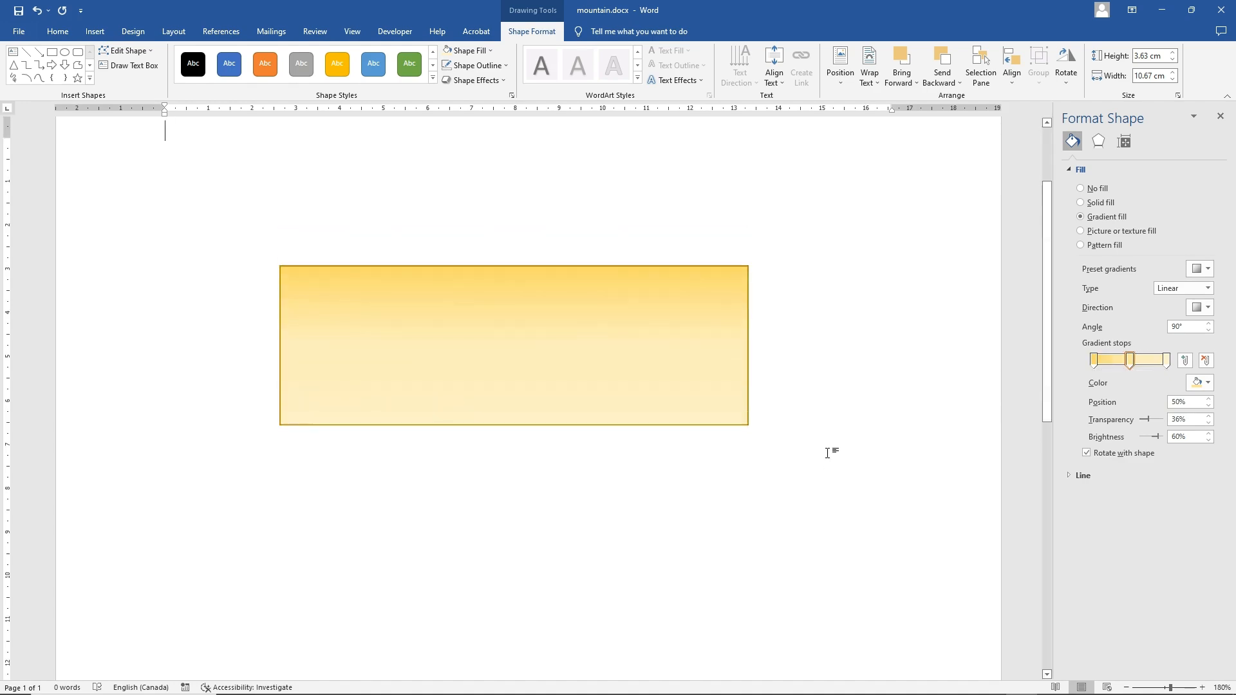
Remove the gradient rectangle's outline and move the rectangle higher up the page
left_click(556, 383)
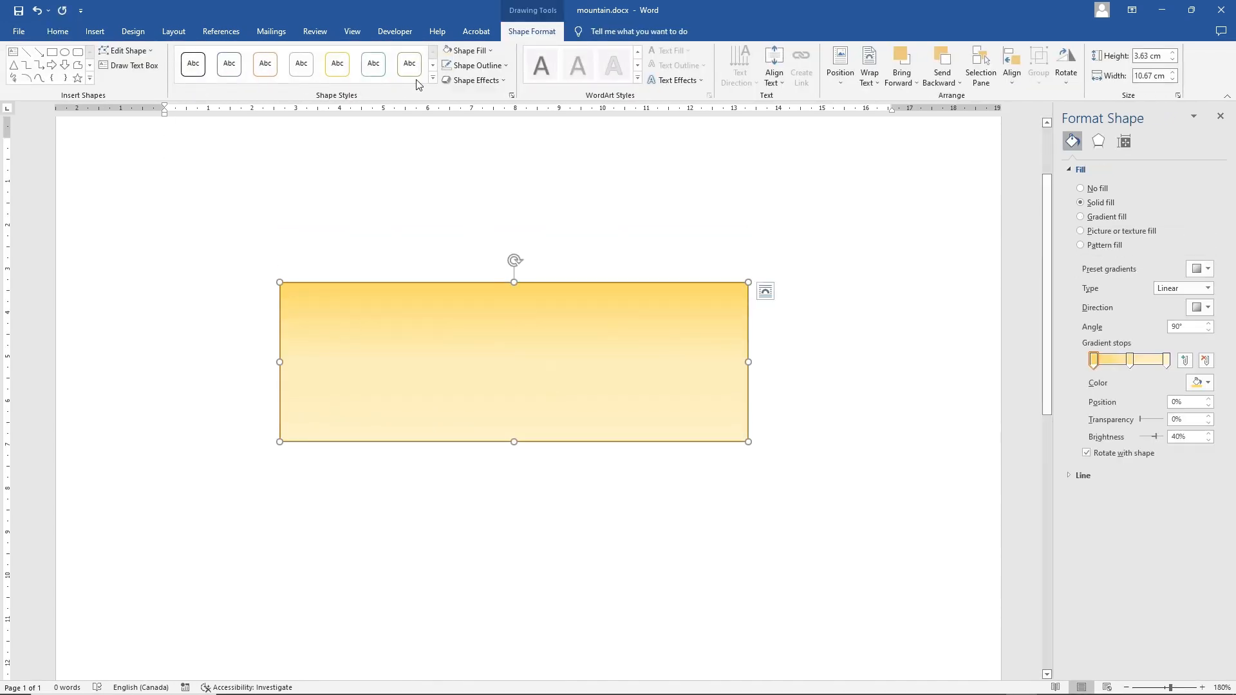
left_click(470, 67)
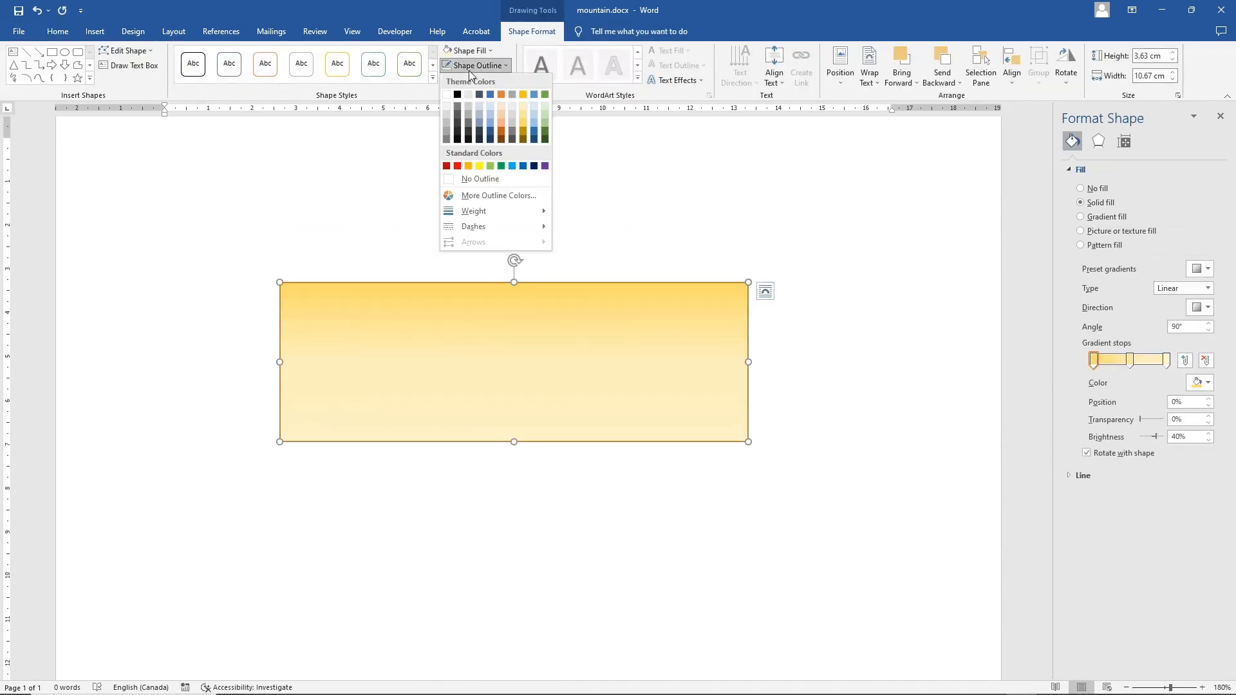
left_click(485, 179)
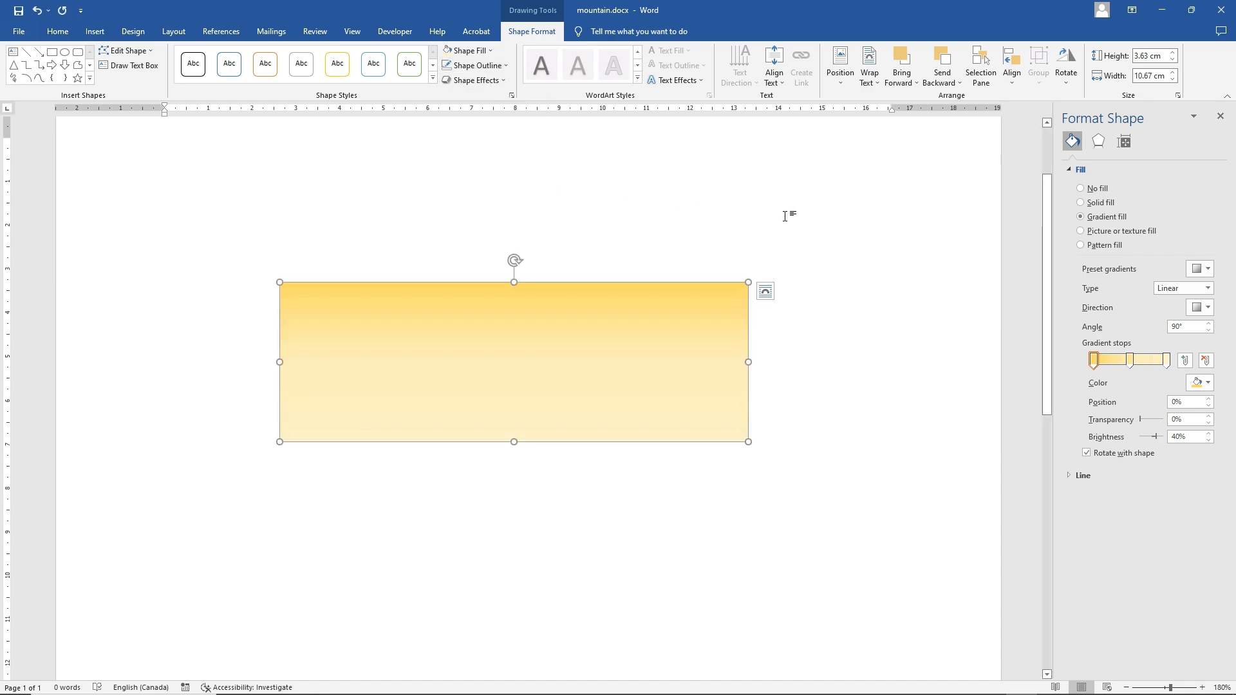
left_click(822, 444)
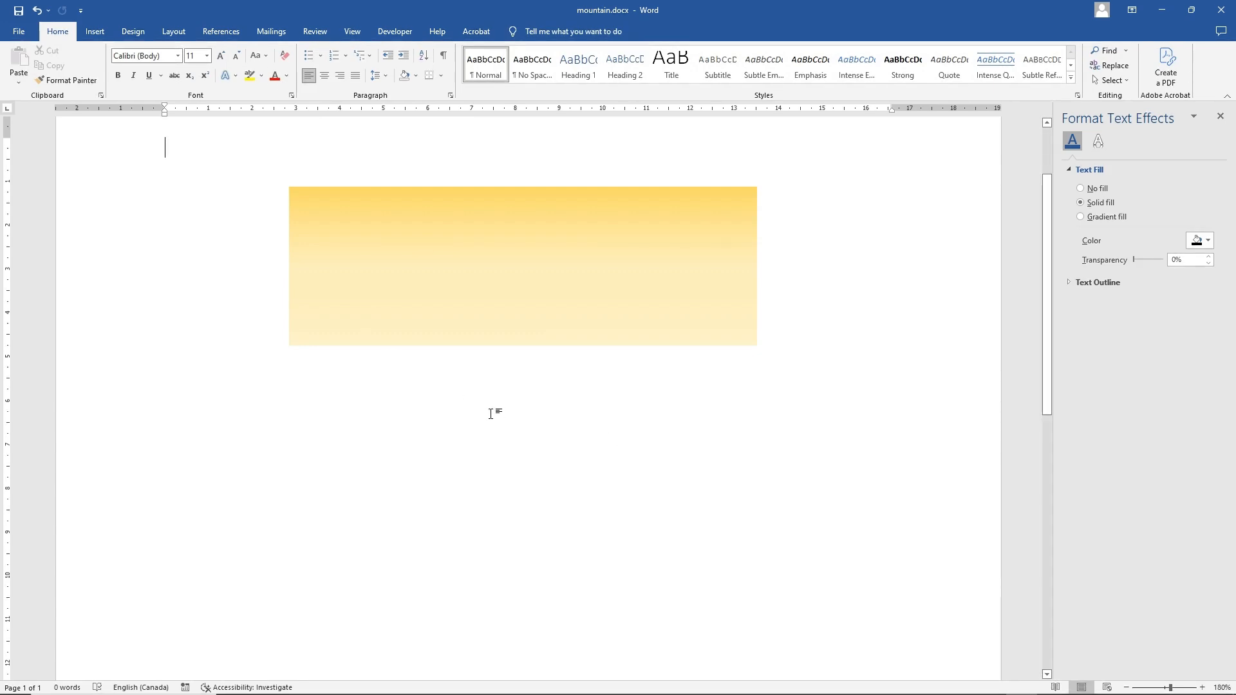
Insert a Flowchart Delay shape about 3.55 cm by 1.53 cm below the rectangle and rotate it 90° so its curved side faces up
left_click(94, 32)
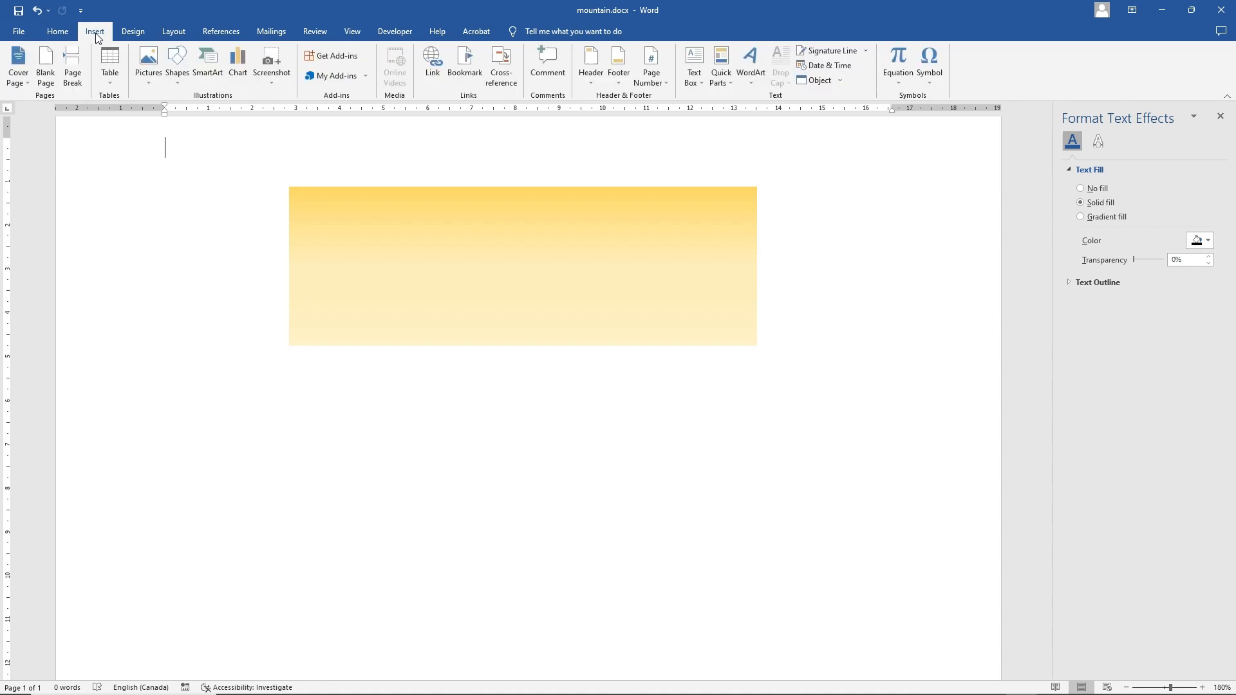
left_click(177, 59)
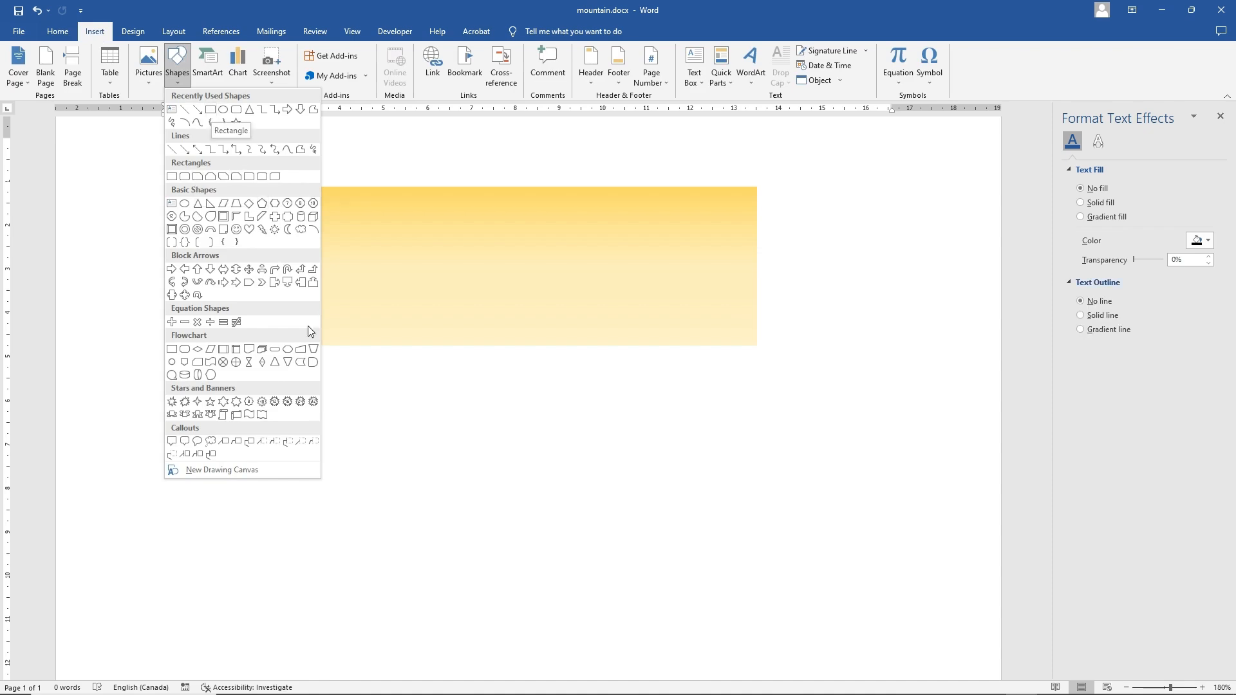
left_click(313, 362)
mouse_move(342, 391)
left_mouse_down()
mouse_move(454, 468)
mouse_move(411, 547)
left_mouse_up()
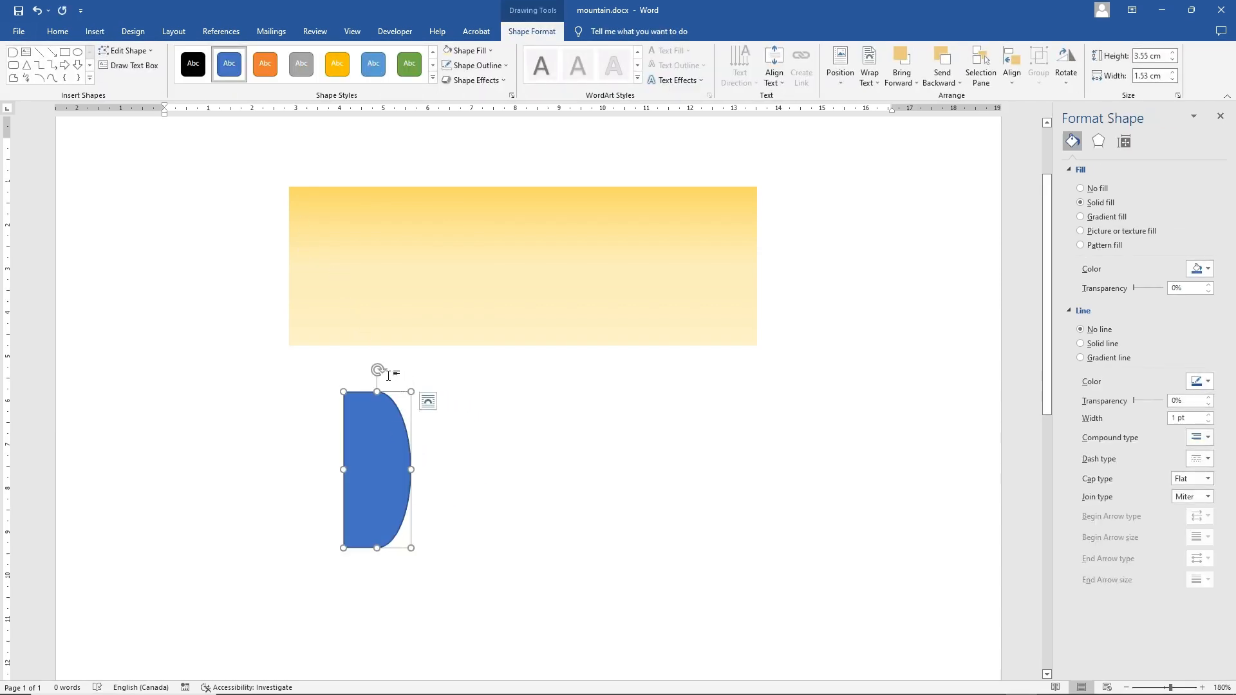
left_click_drag(378, 370, 270, 469)
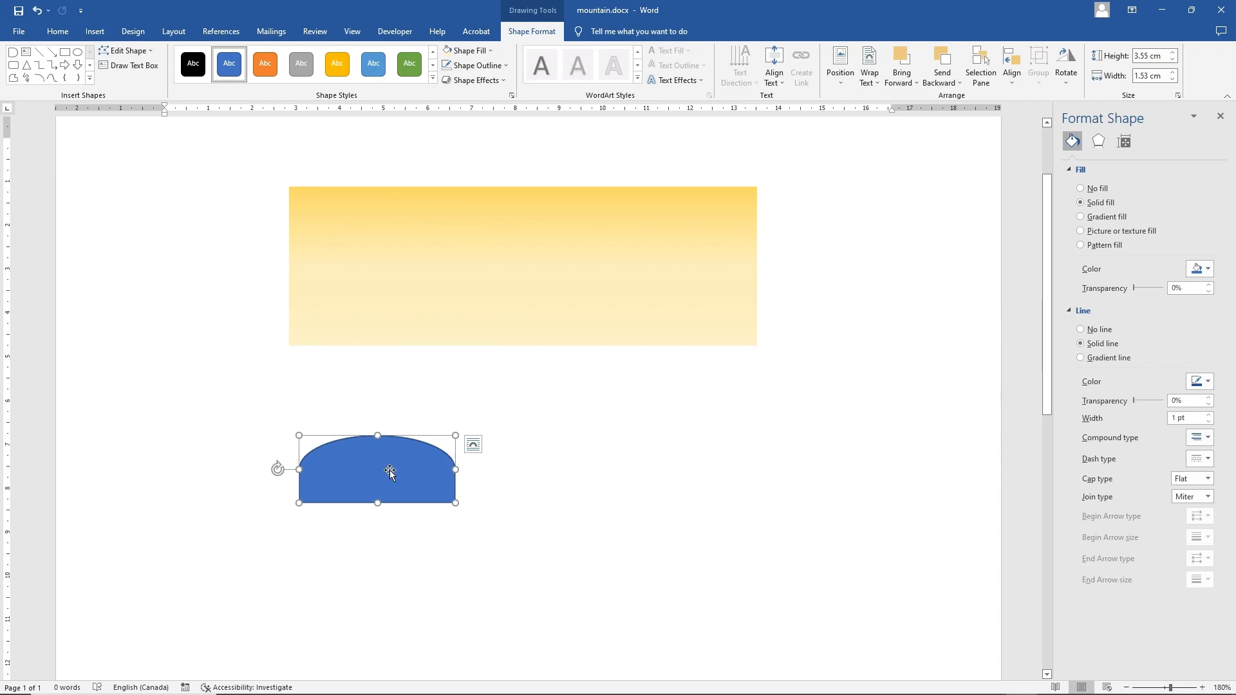
Apply the gray preset style to the rounded hill shape and change its fill to a darker gray
left_click(300, 63)
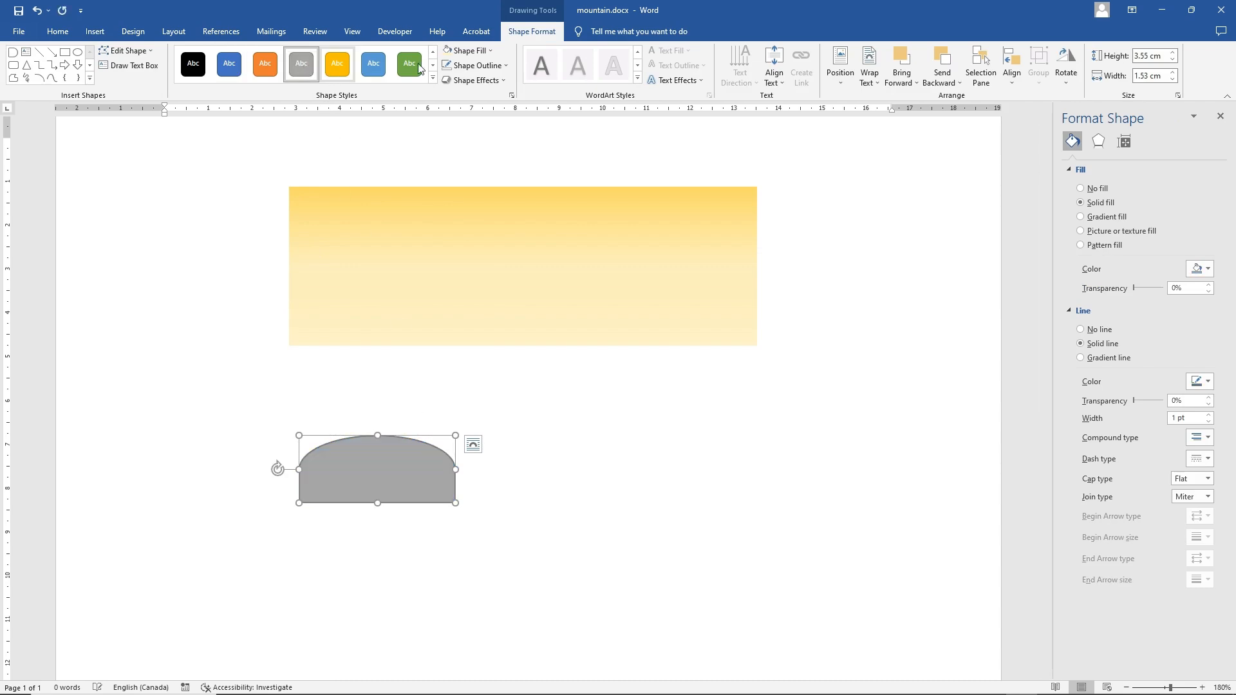
left_click(473, 50)
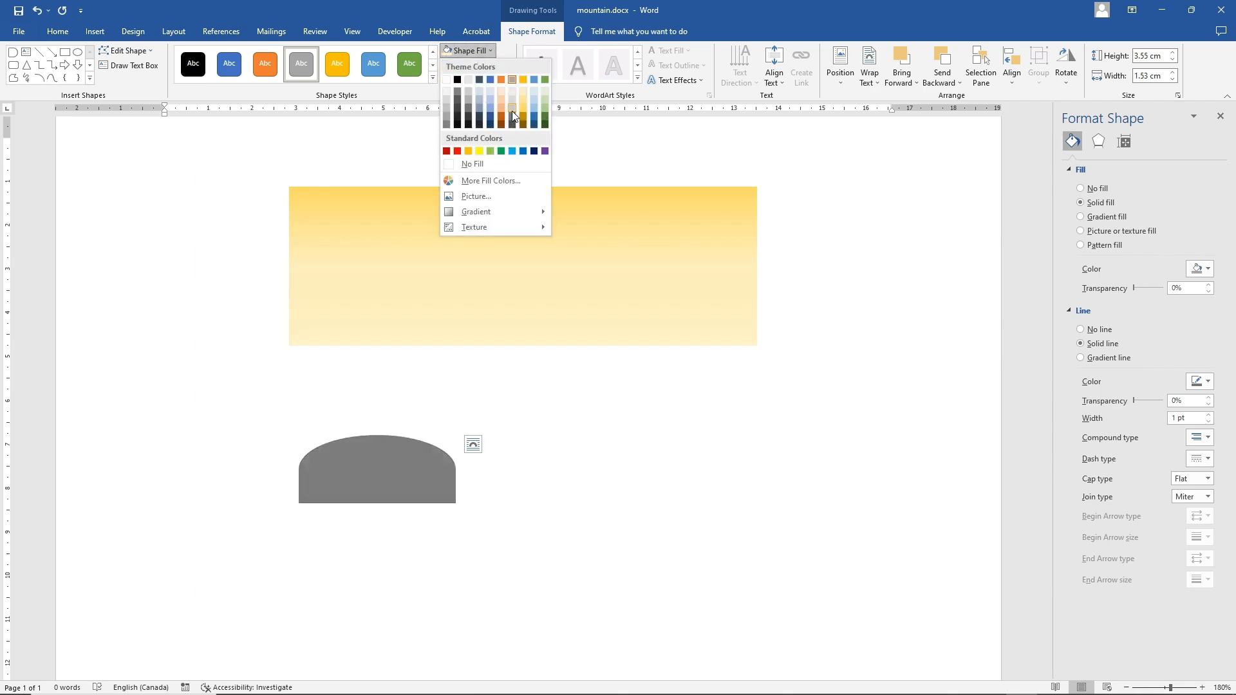
left_click(445, 127)
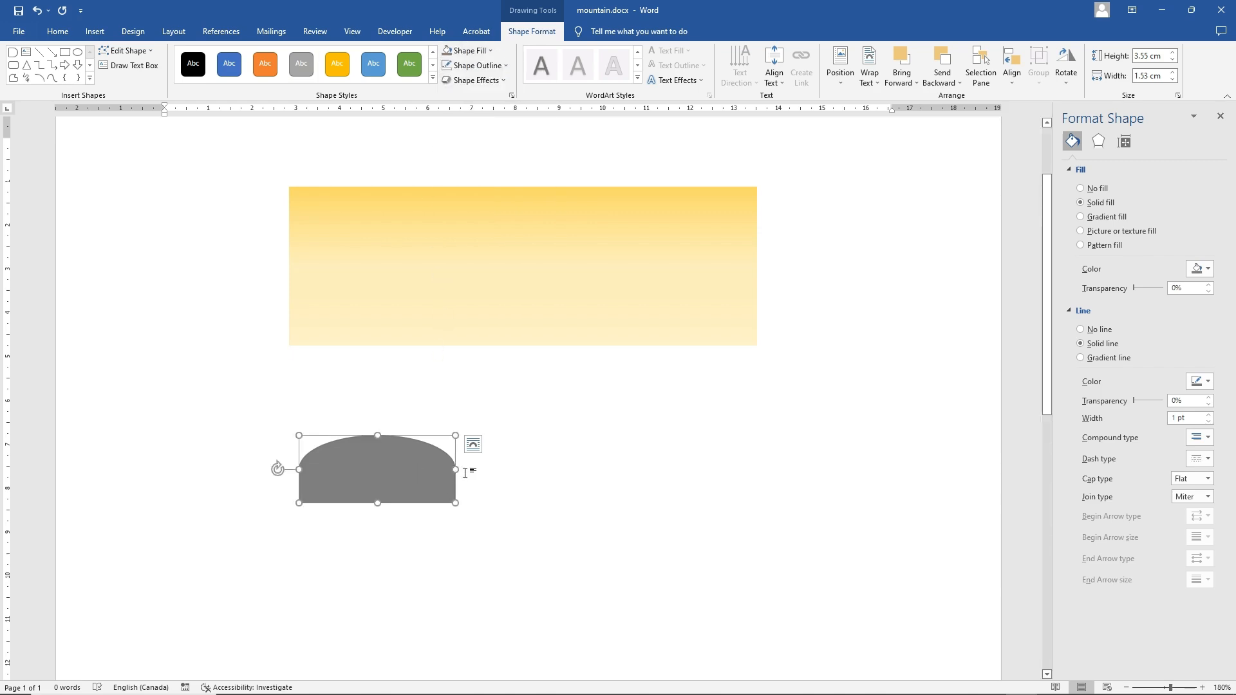
Stretch the gray hill to about 10.68 cm across and move it onto the lower edge of the gold rectangle
left_click_drag(456, 469, 765, 468)
left_click_drag(589, 476, 588, 330)
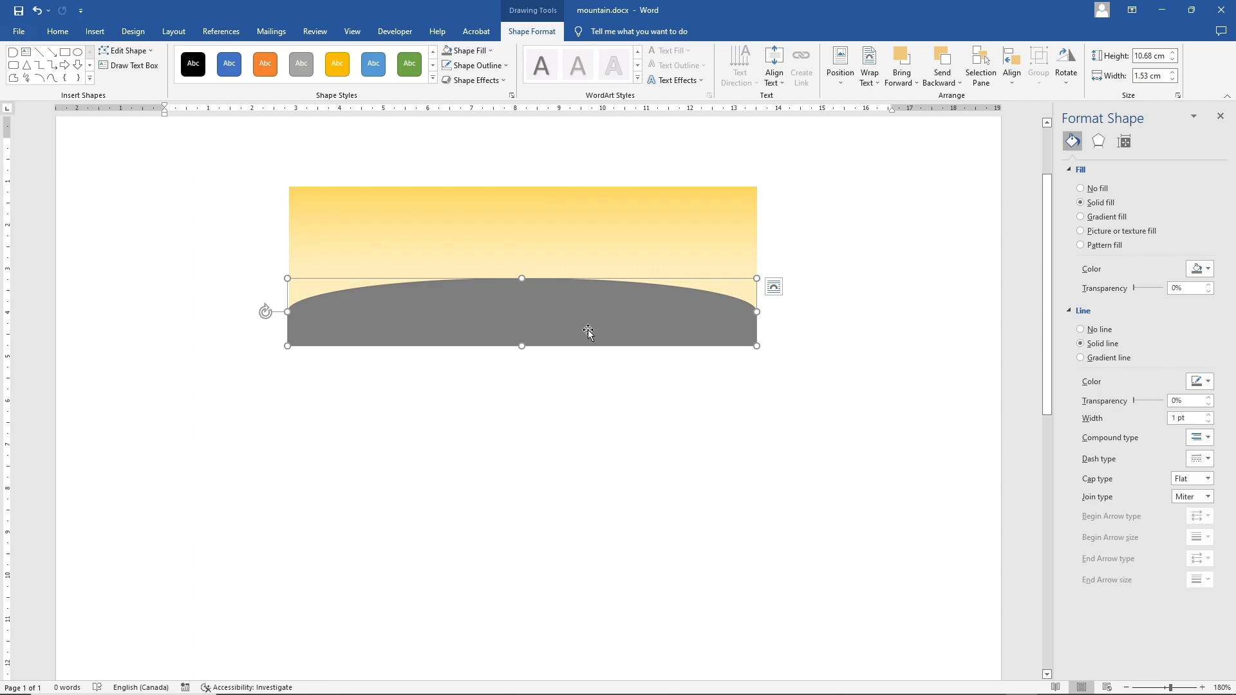
Edit the hill's points and add three points on its upper curve, one before the peak and two on the far slope
right_click(458, 322)
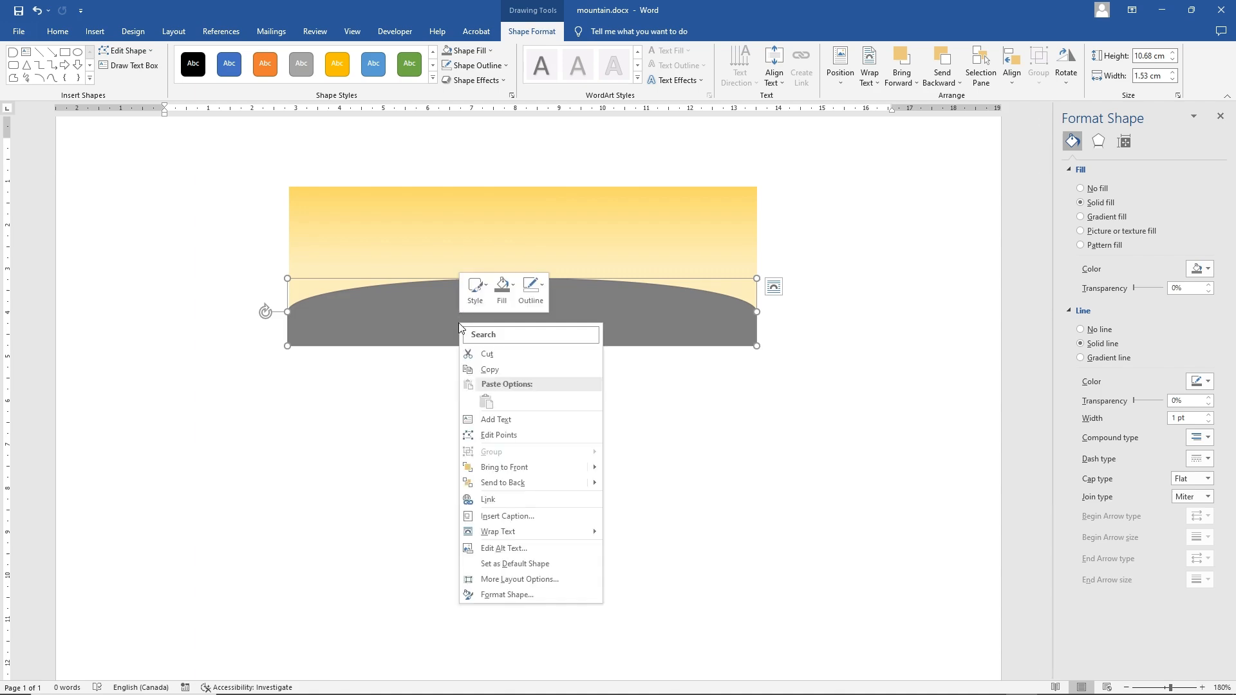
left_click(498, 434)
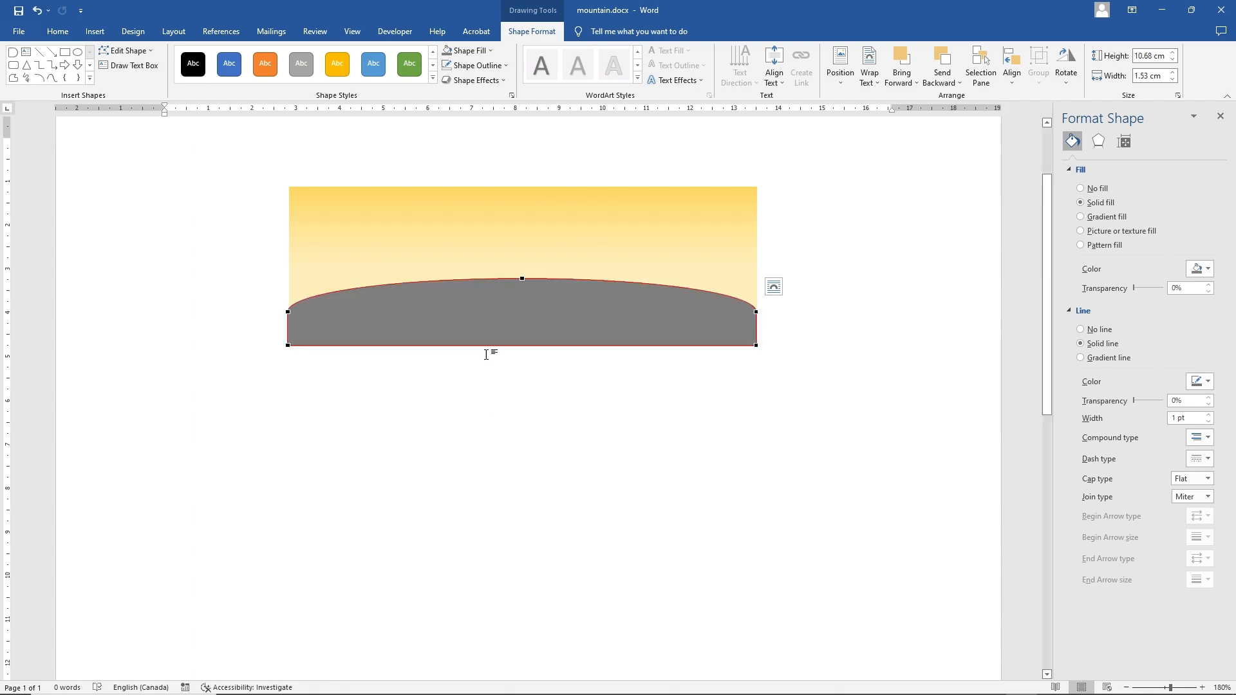
right_click(399, 282)
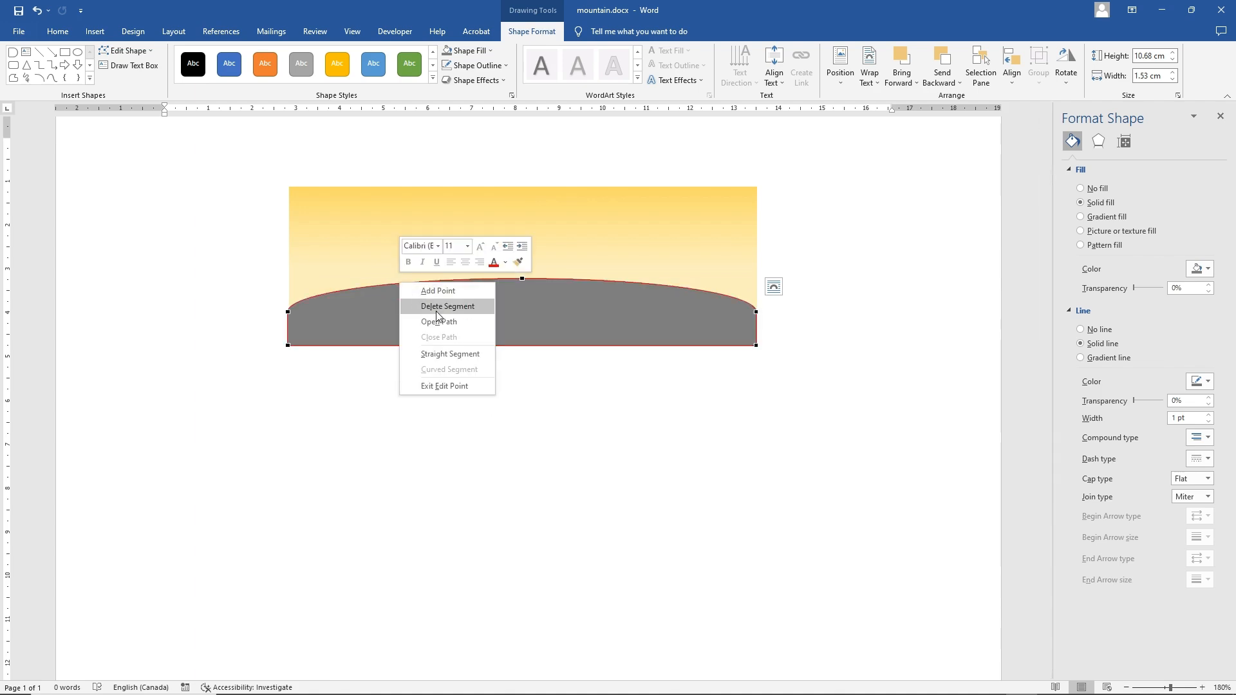
left_click(458, 291)
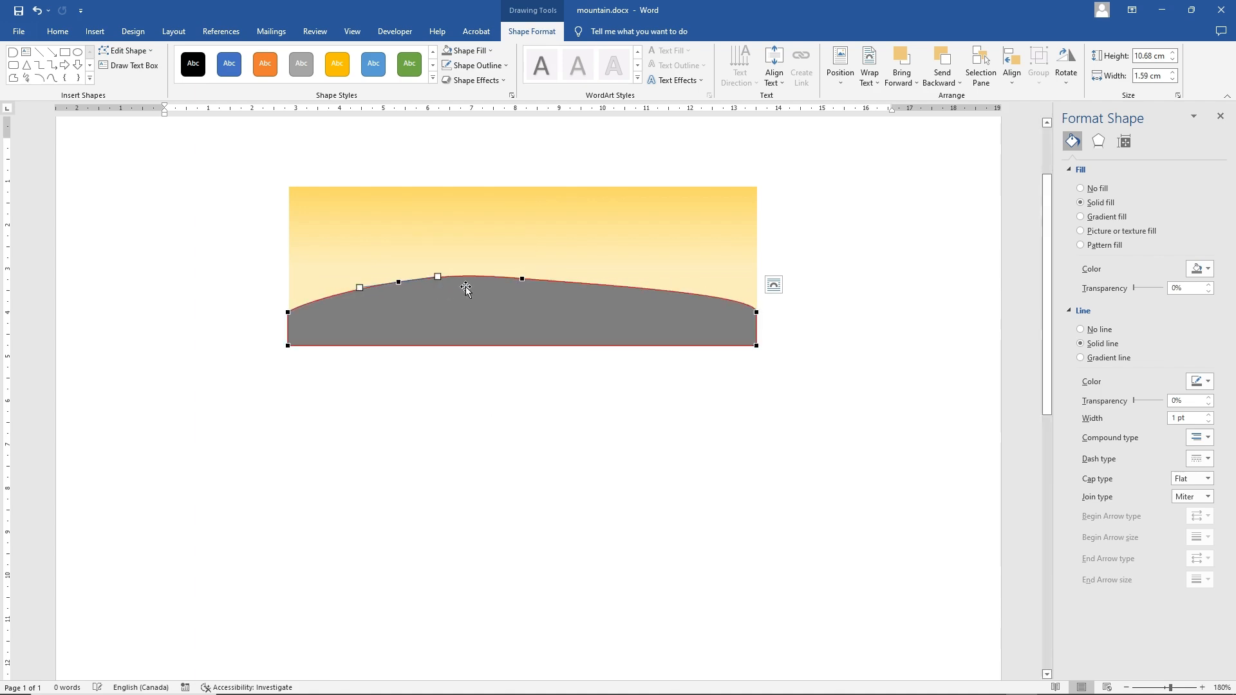
right_click(634, 287)
left_click(670, 296)
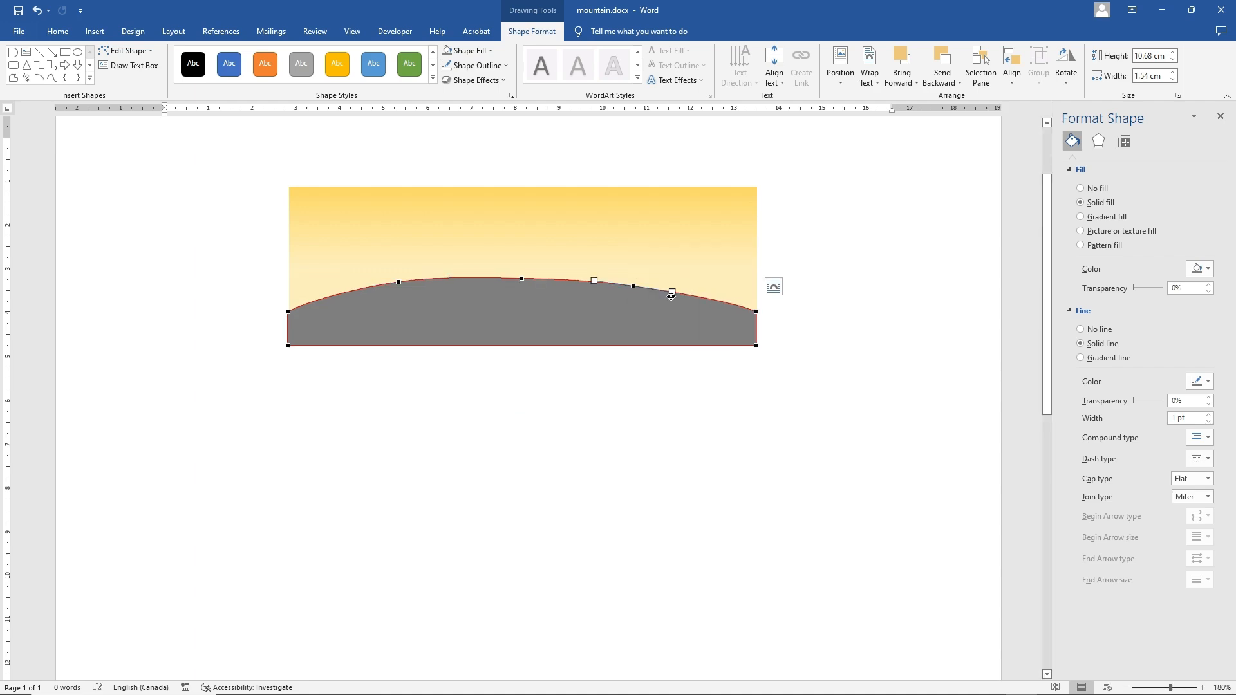
right_click(705, 296)
left_click(739, 308)
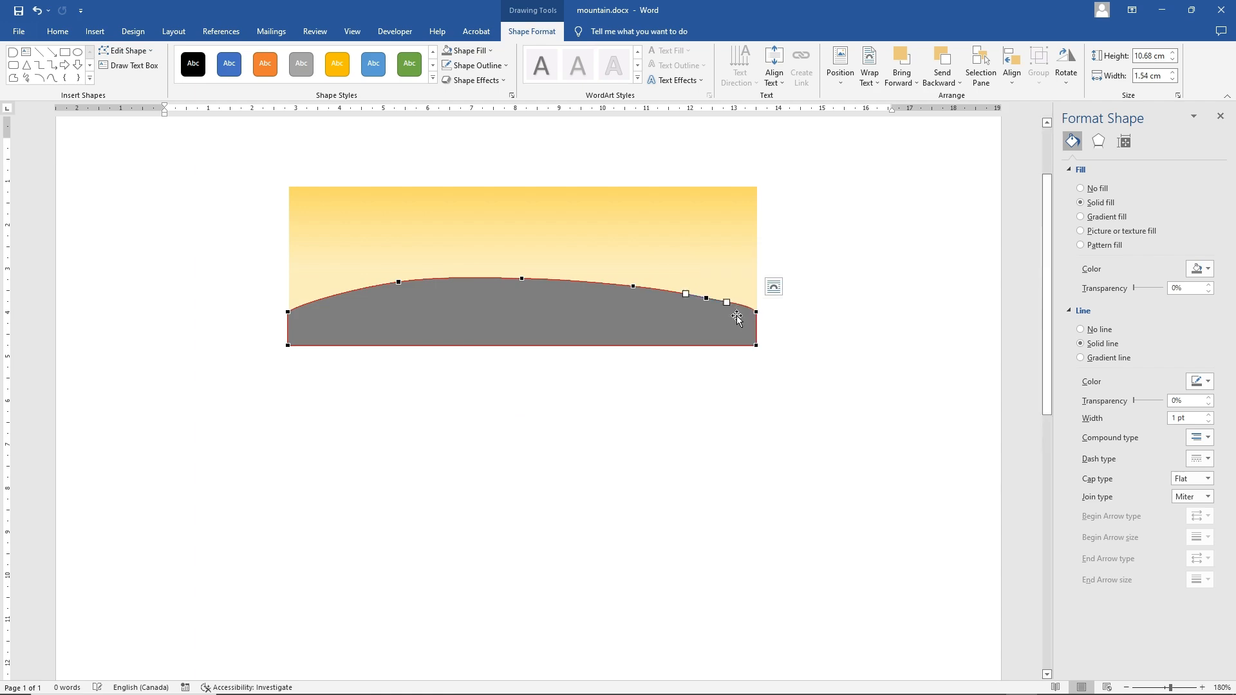
Convert the points along the hill's upper curve to smooth points and leave point editing
right_click(708, 300)
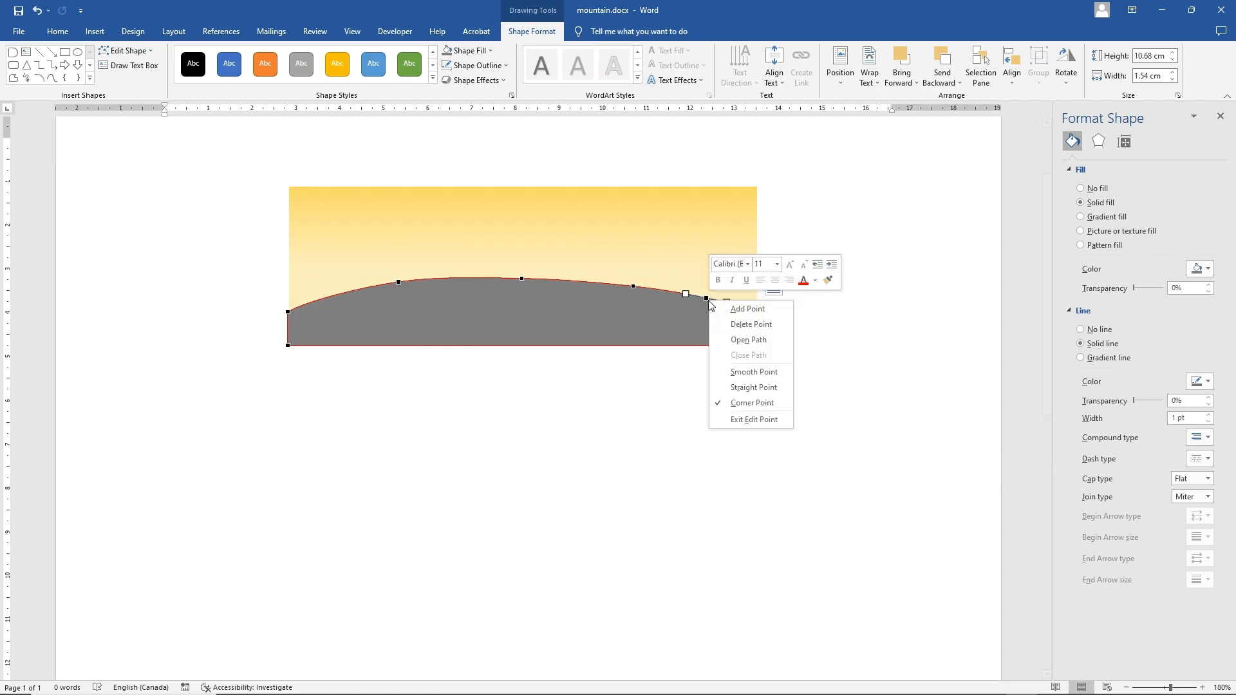
left_click(739, 373)
right_click(635, 288)
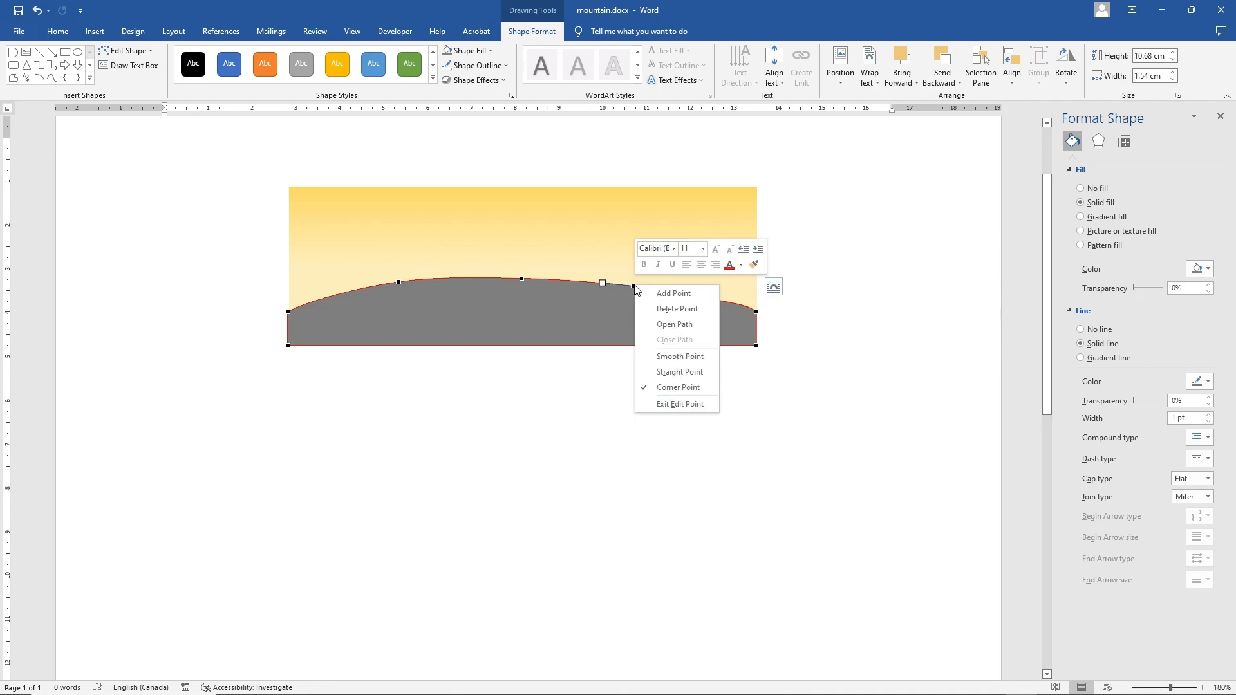
left_click(680, 356)
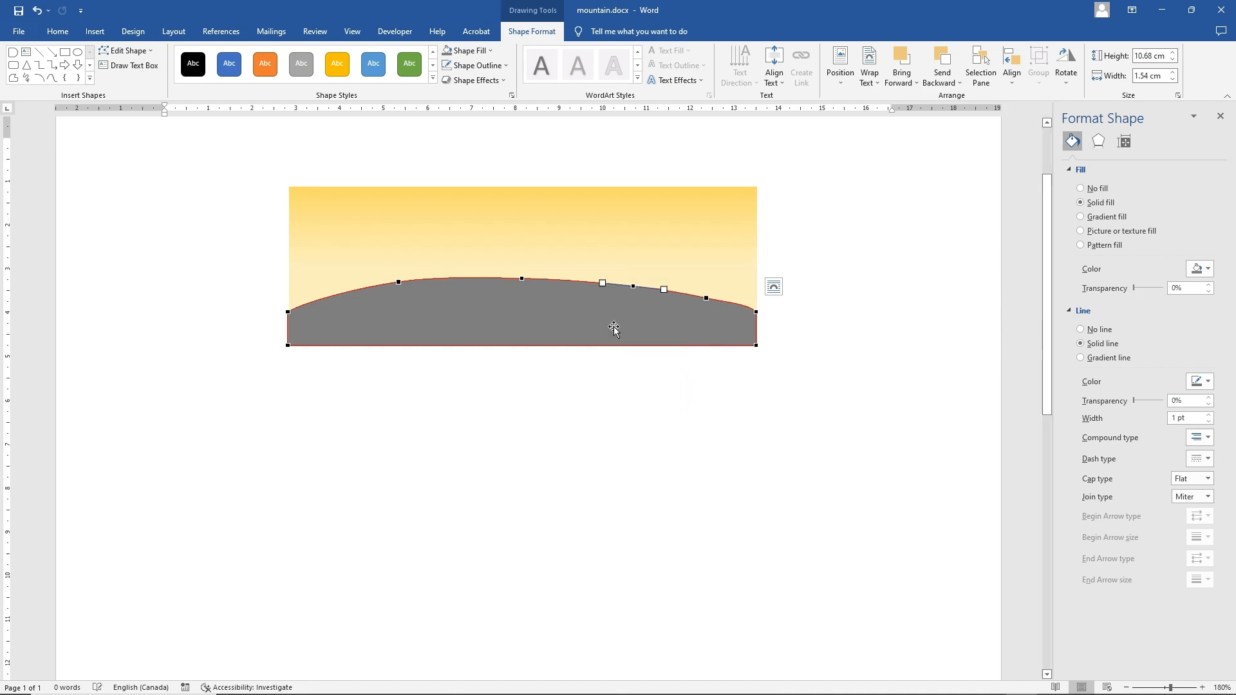
right_click(522, 281)
left_click(400, 283)
right_click(399, 282)
left_click(444, 350)
left_click(367, 419)
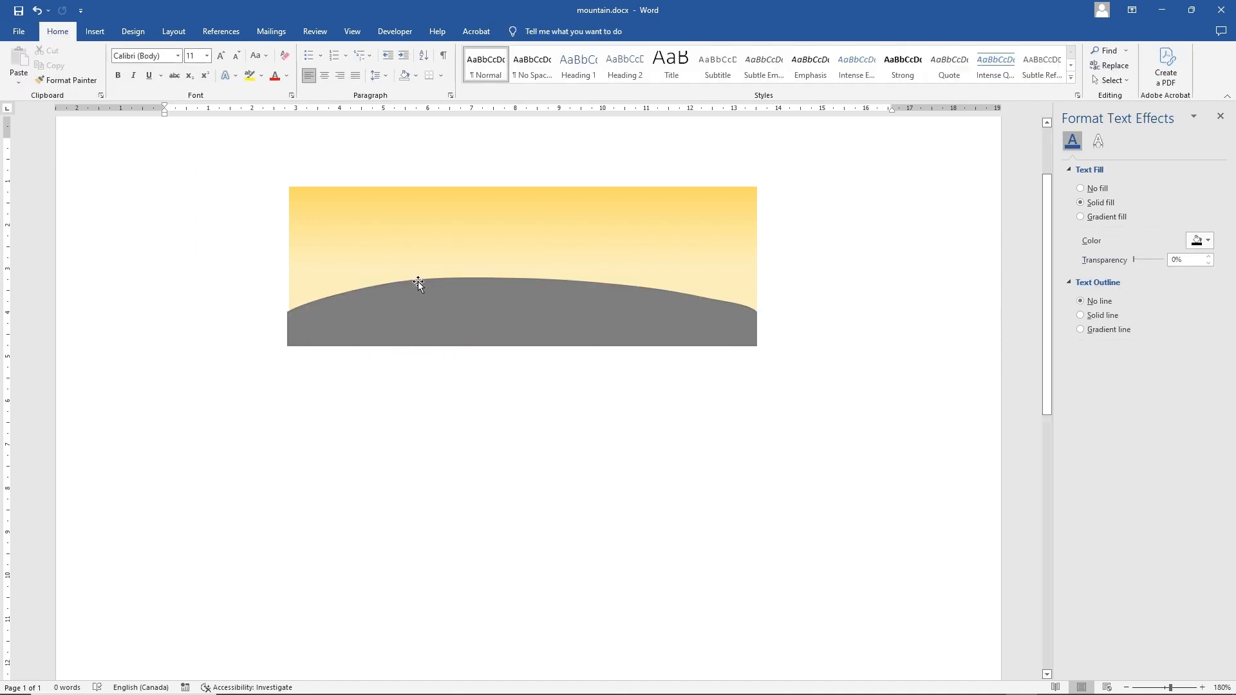
Reshape the hill's upper curve into a tall left peak, a dip at the center and a lower right peak by moving its points
left_click(423, 309)
right_click(423, 309)
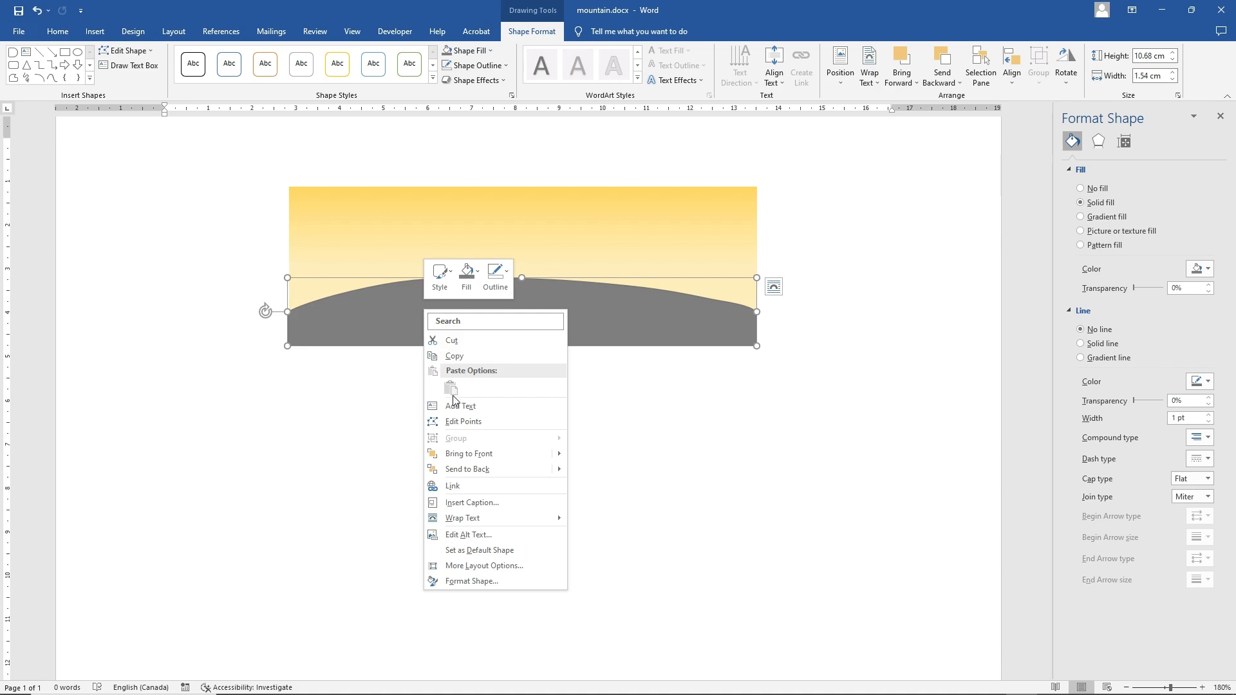
left_click(458, 421)
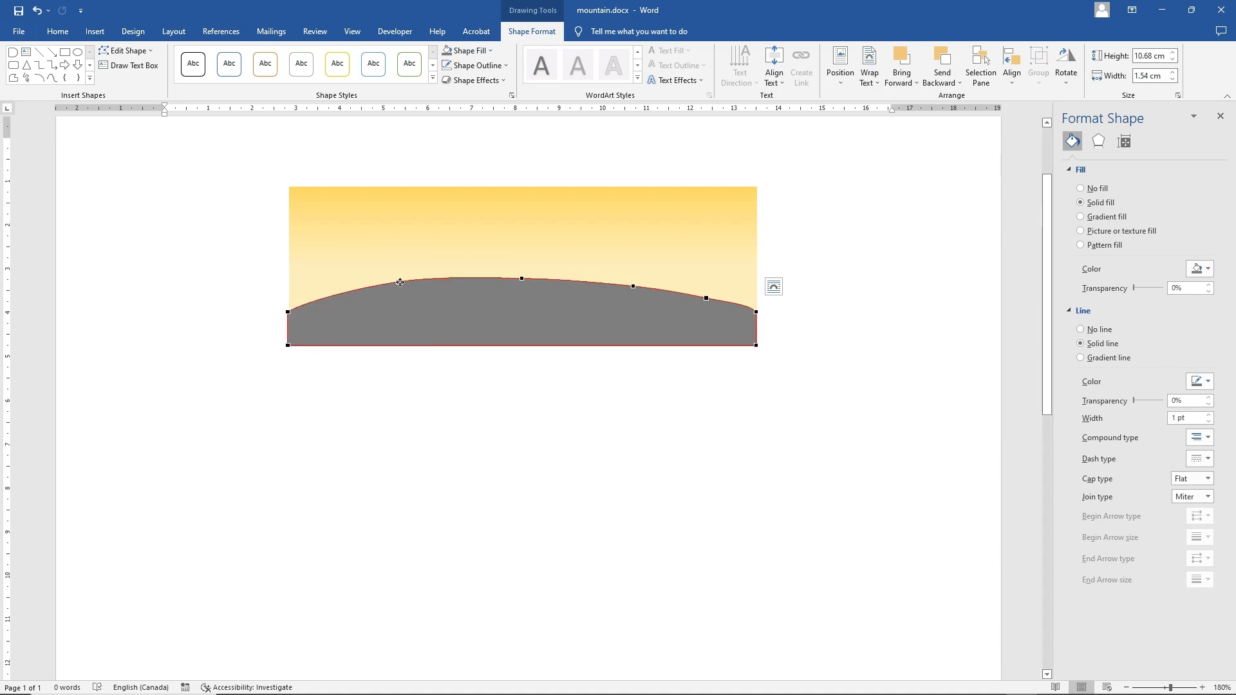
left_click_drag(398, 282, 366, 263)
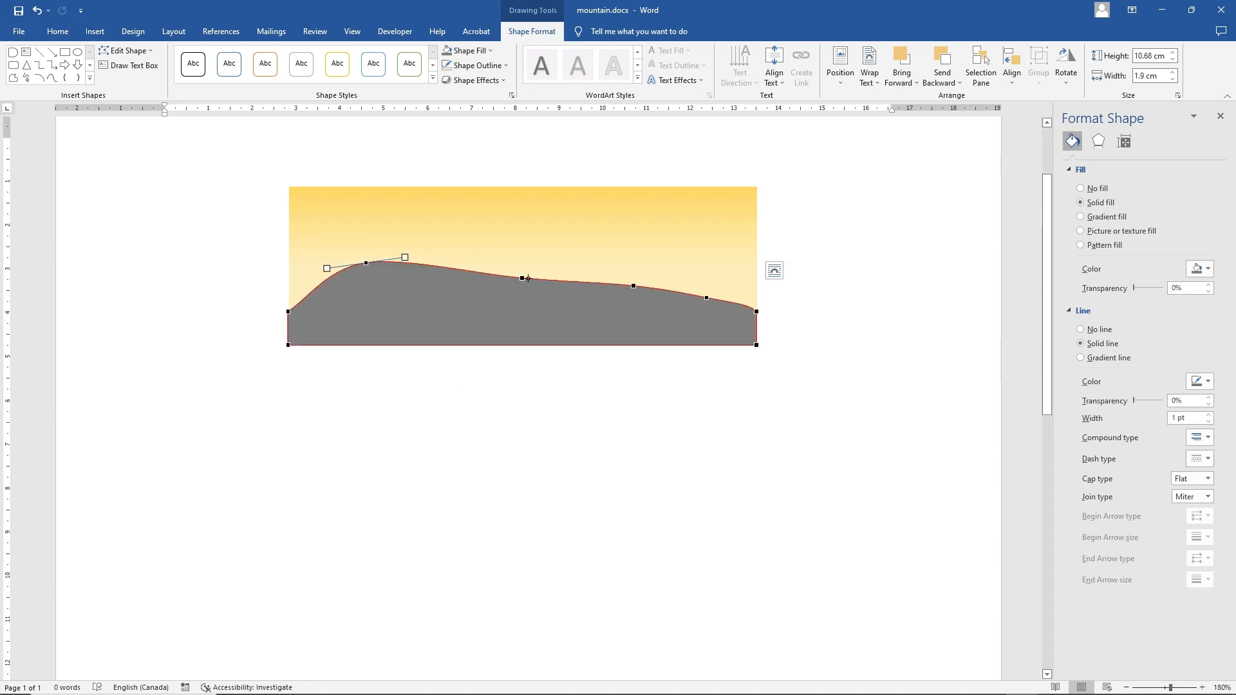
left_click_drag(522, 284, 522, 304)
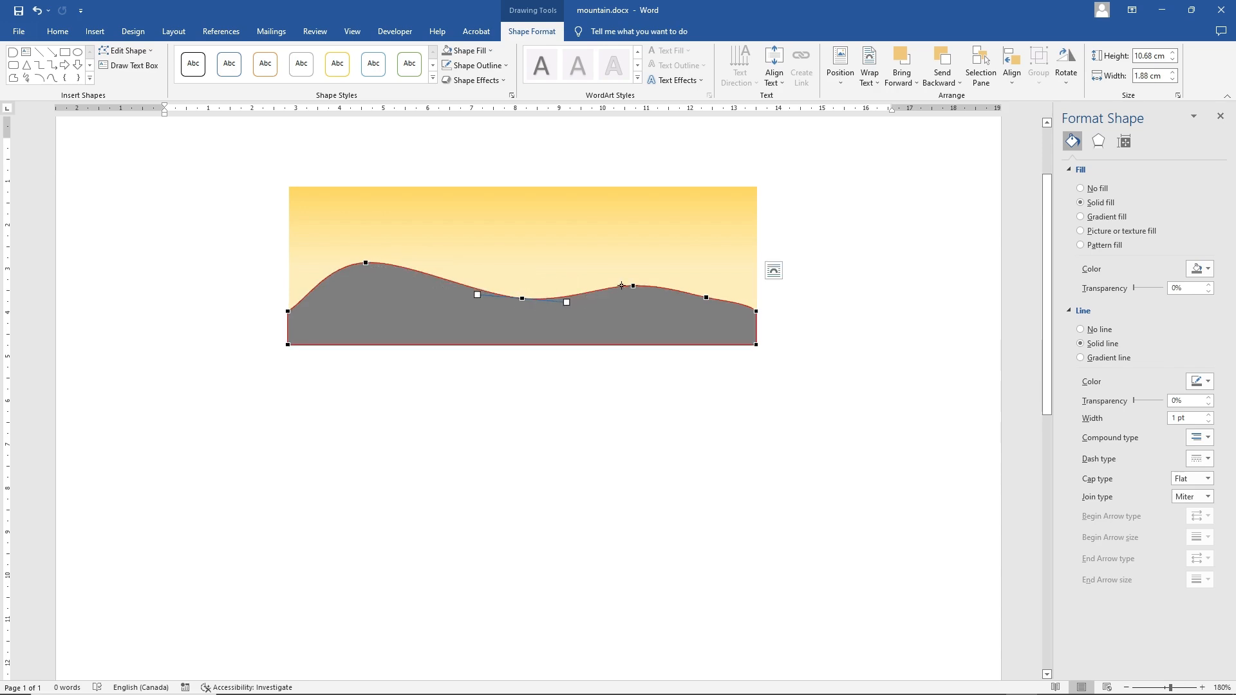
left_click_drag(635, 287, 642, 279)
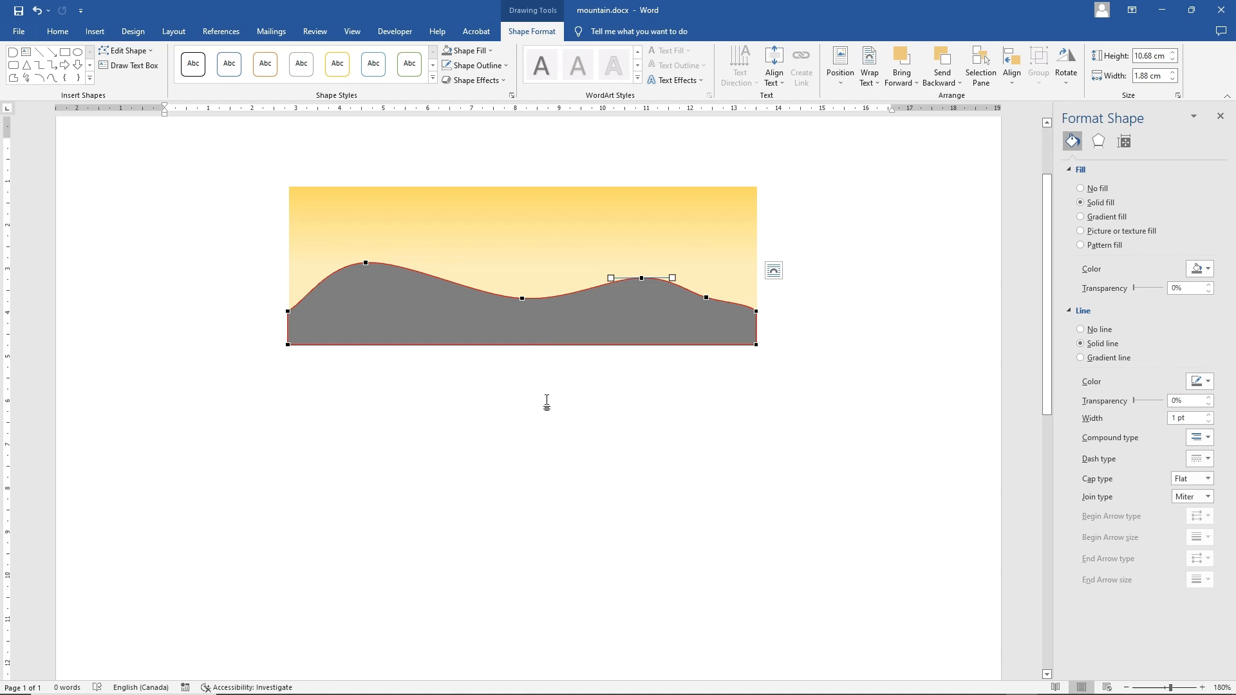
left_click(506, 324)
left_click(497, 321)
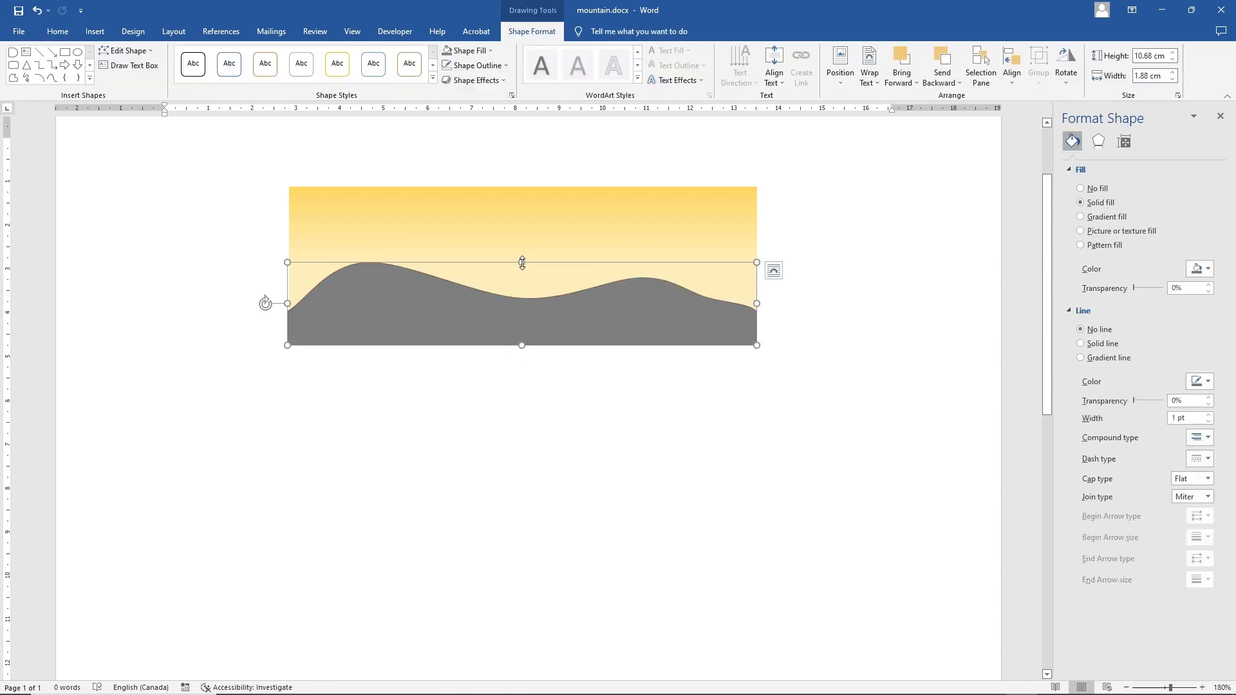
Flatten the wavy hill to about 1.15 cm tall, keeping its base on the gold rectangle's lower edge
left_click_drag(521, 262, 522, 295)
right_click(511, 330)
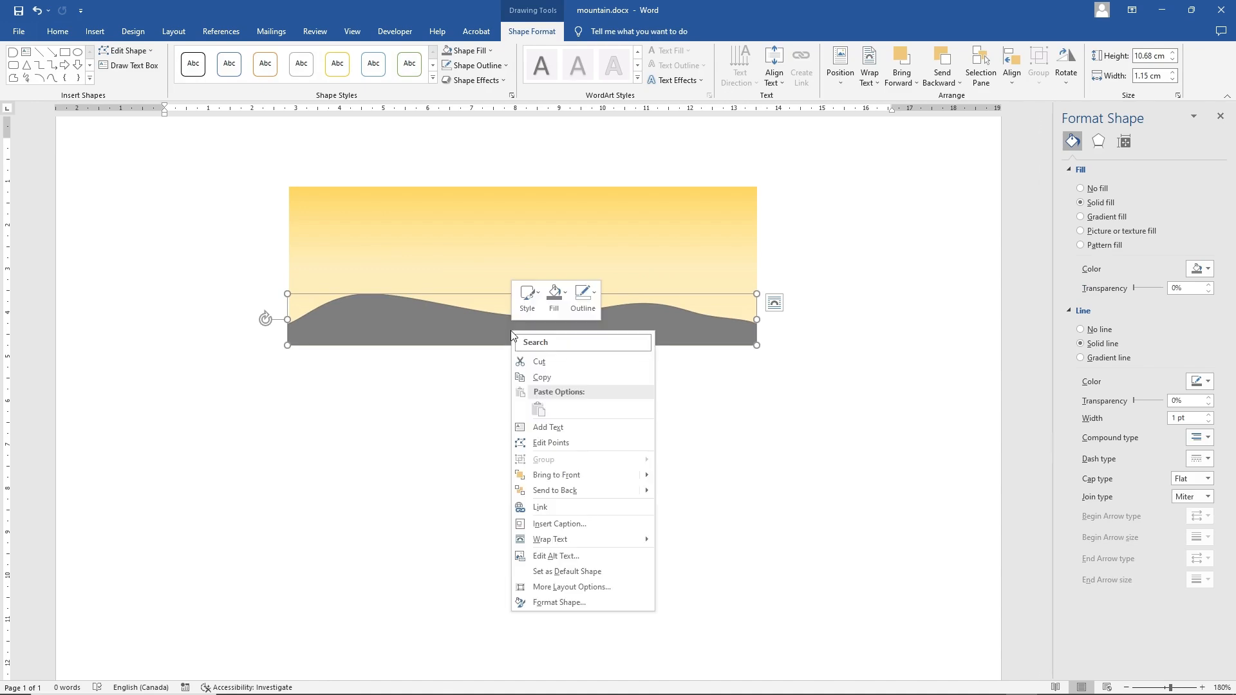
left_click(423, 327)
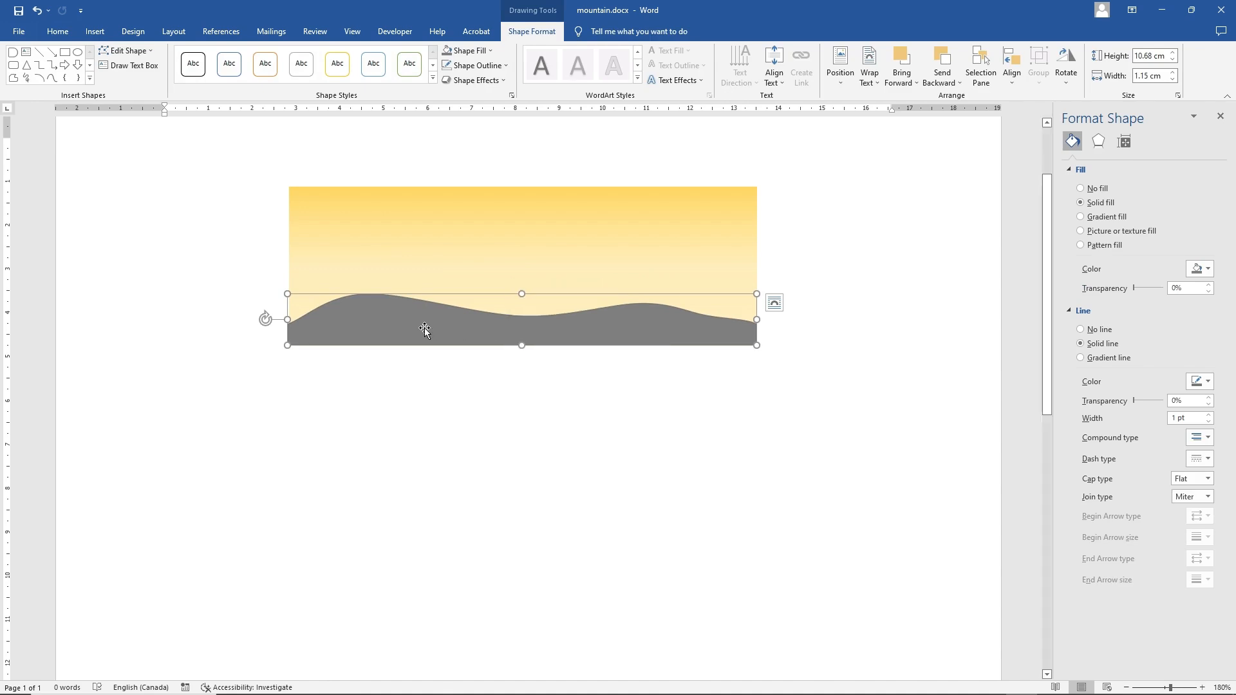
Fill the wavy hill with the dark-variation linear gradient at a 90° angle
left_click(474, 51)
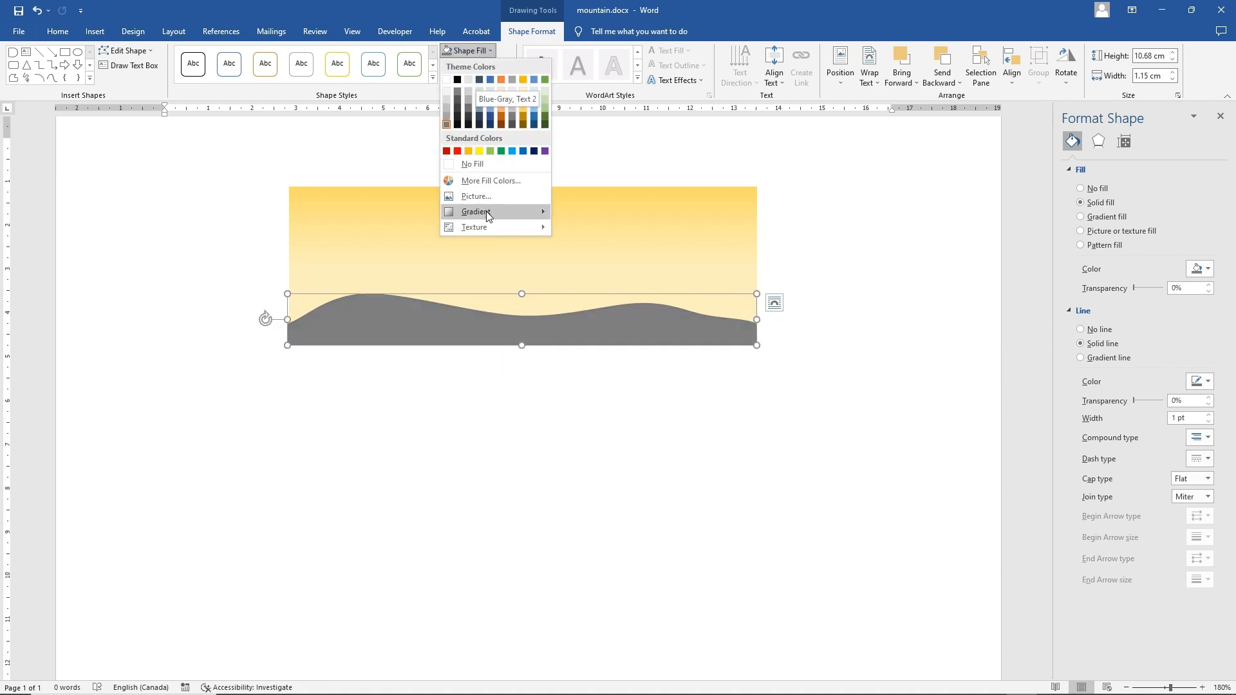
mouse_move(487, 216)
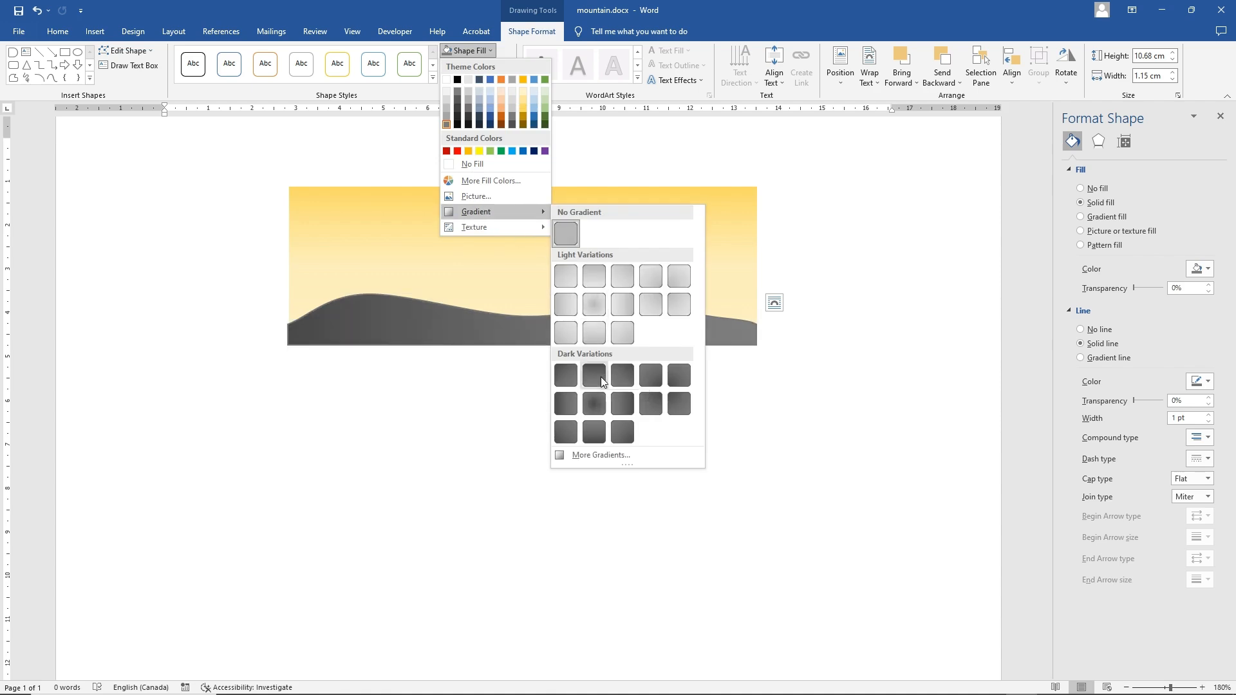
left_click(601, 376)
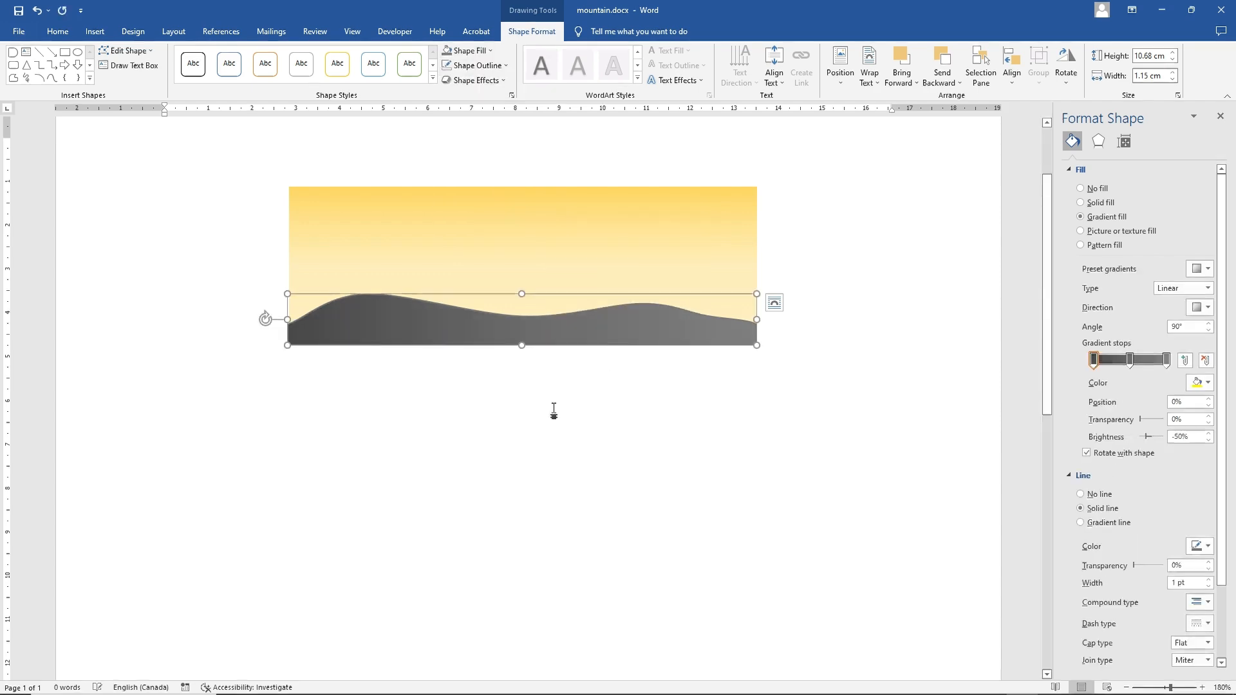
Copy the gradient hill, paste it and place the copy on the blank area below the gold rectangle
right_click(462, 325)
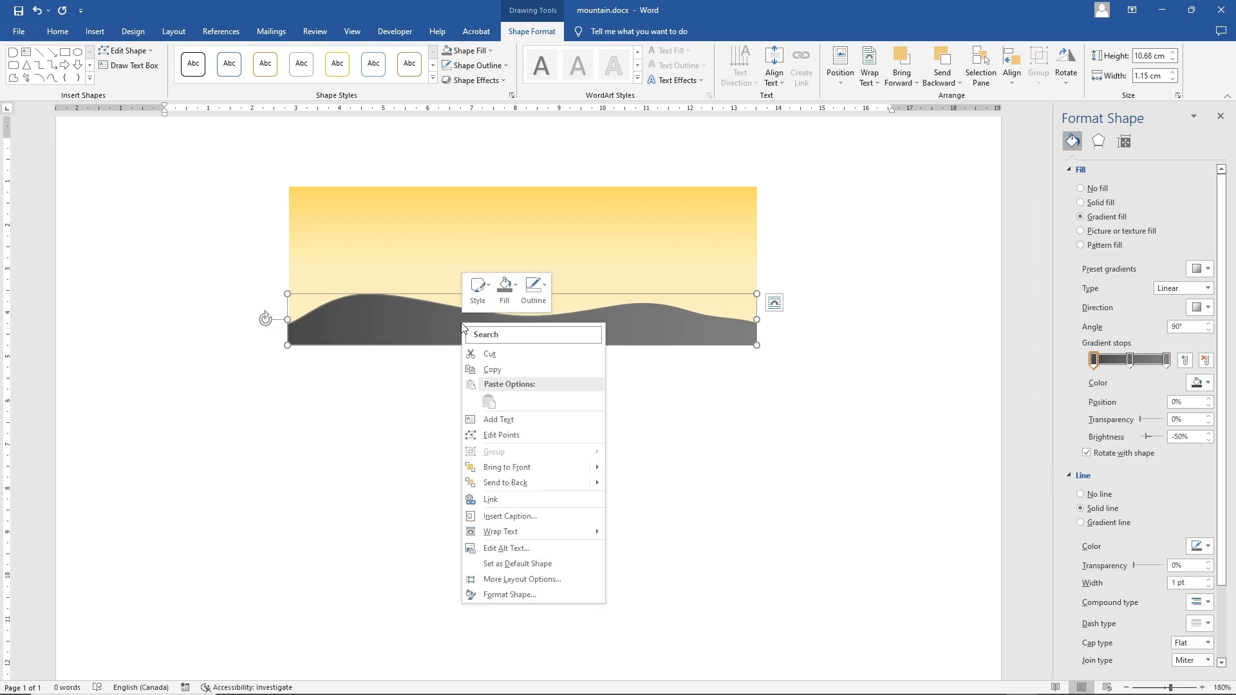
left_click(496, 369)
right_click(464, 410)
left_click(490, 490)
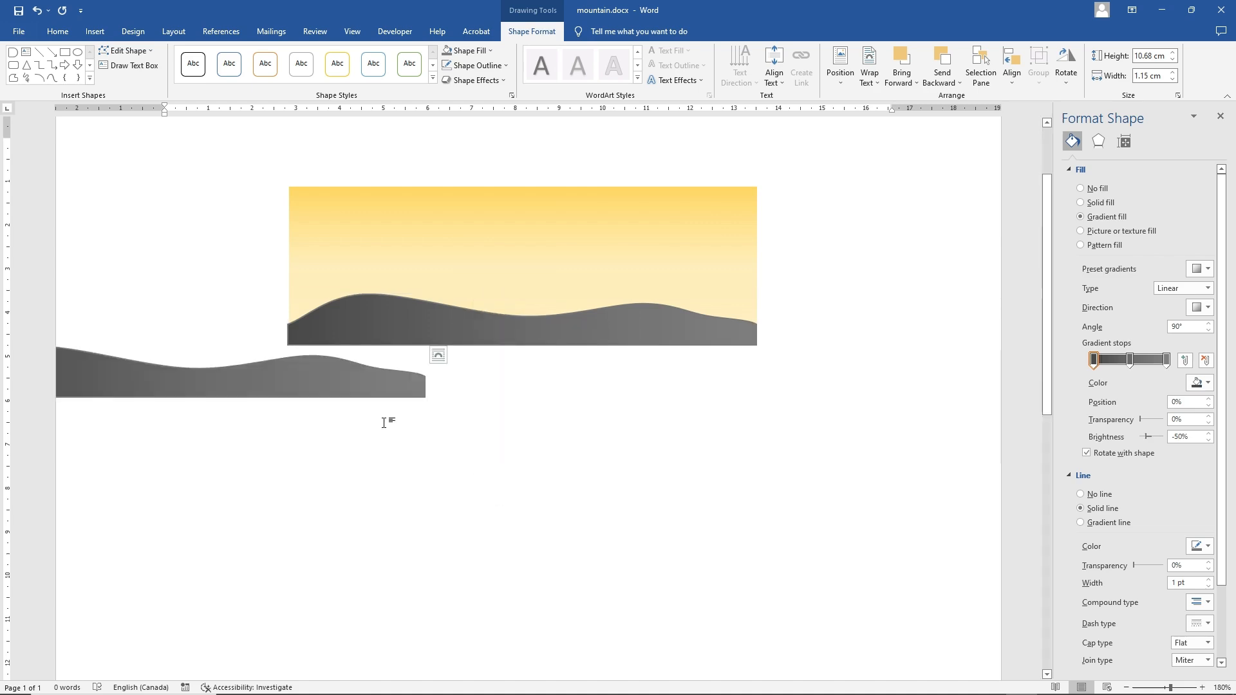
left_click_drag(273, 389, 639, 439)
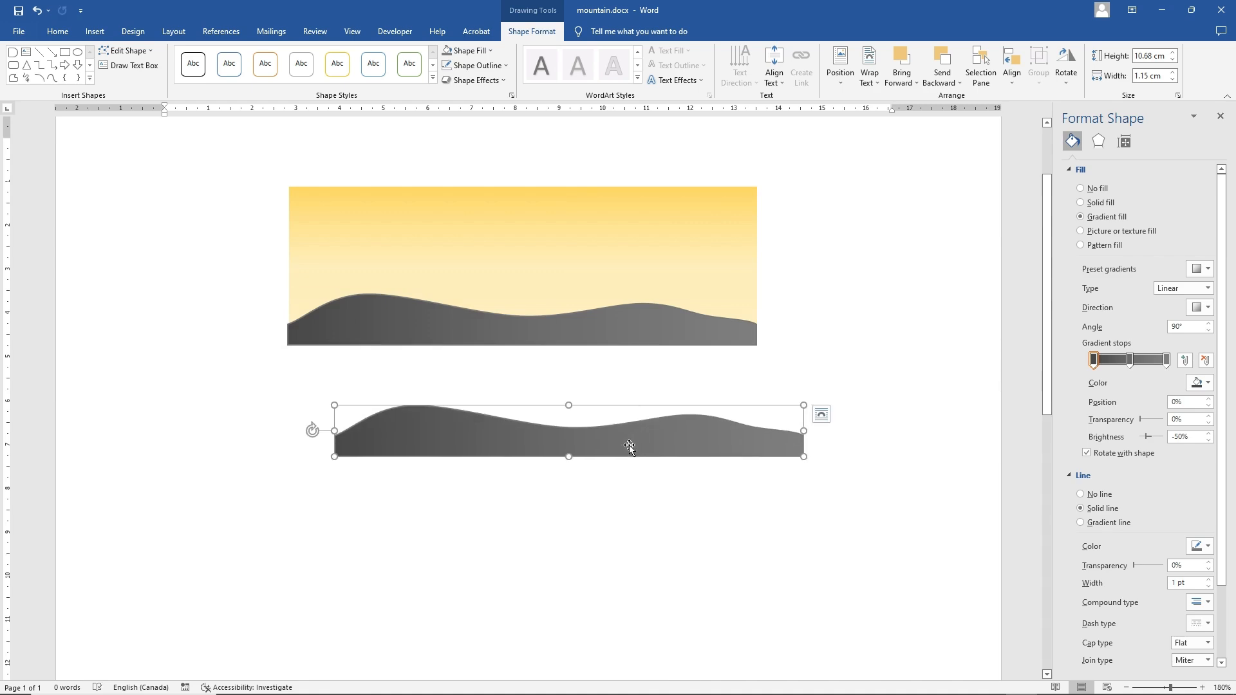
Paste a second copy of the gradient hill and move the first copy further down the page
right_click(463, 501)
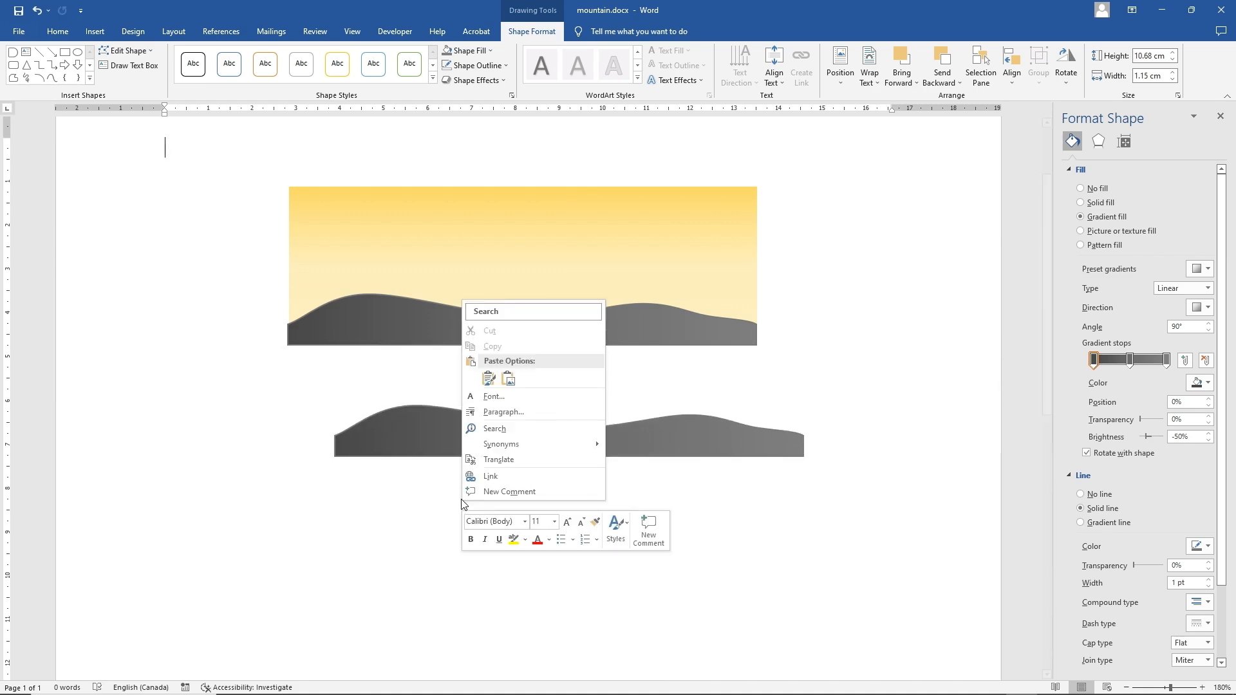
left_click(488, 379)
left_click_drag(428, 454, 454, 520)
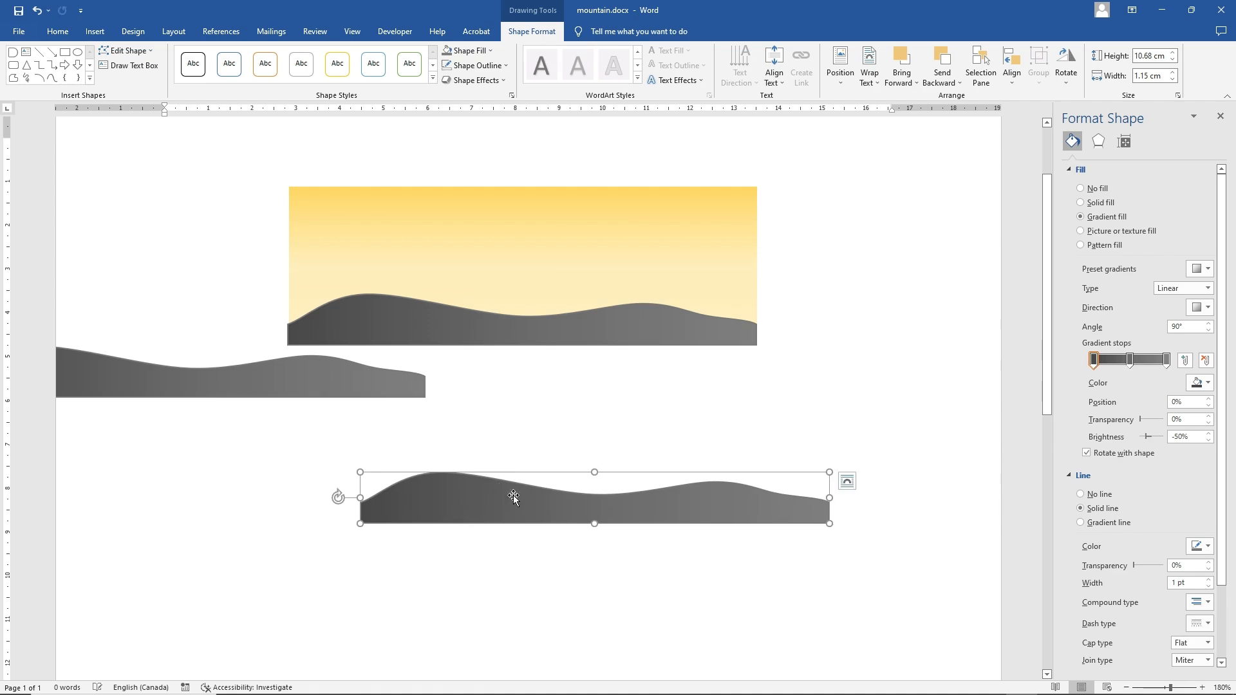
Enlarge the lowest hill copy to about 1.96 cm tall and 14.25 cm across, and mirror it horizontally
right_click(521, 508)
left_click(723, 515)
left_click_drag(596, 472, 596, 437)
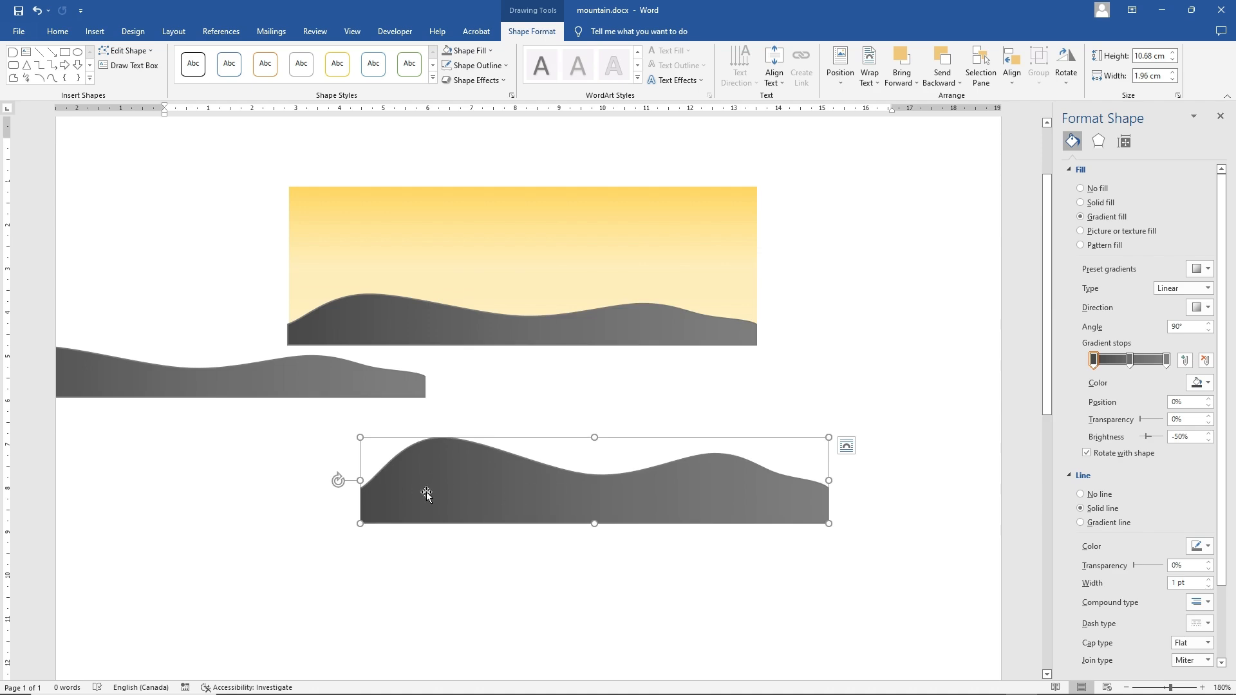
left_click_drag(458, 489, 327, 499)
left_click_drag(228, 489, 988, 506)
left_click_drag(696, 490, 363, 502)
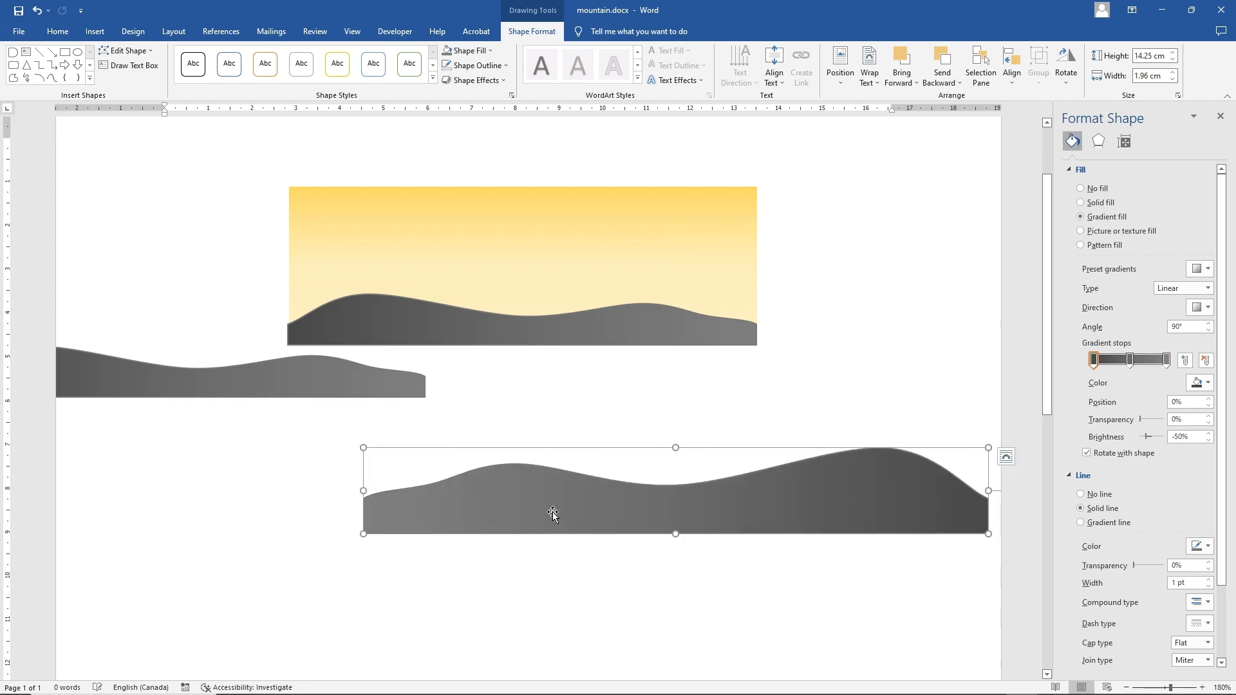
Fill the large lower hill with White, Darker 25%, and apply a dark-variation linear diagonal gradient at 45°
left_click(465, 51)
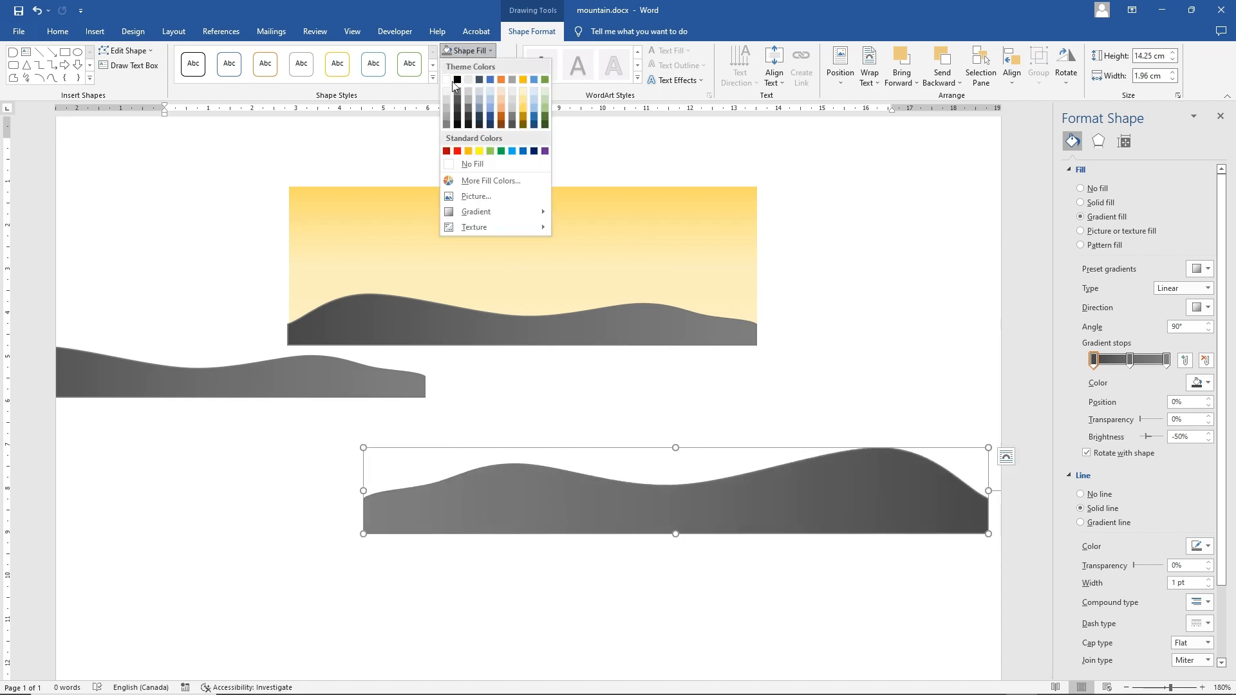
left_click(449, 114)
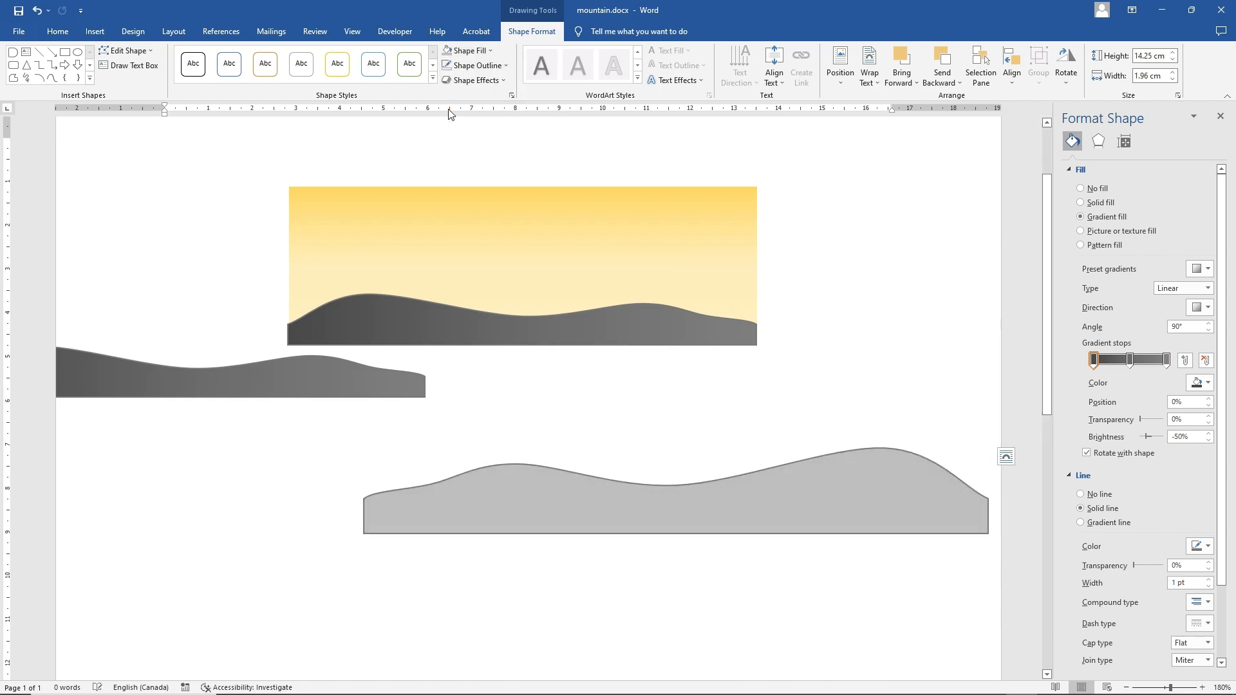
left_click(469, 51)
mouse_move(480, 214)
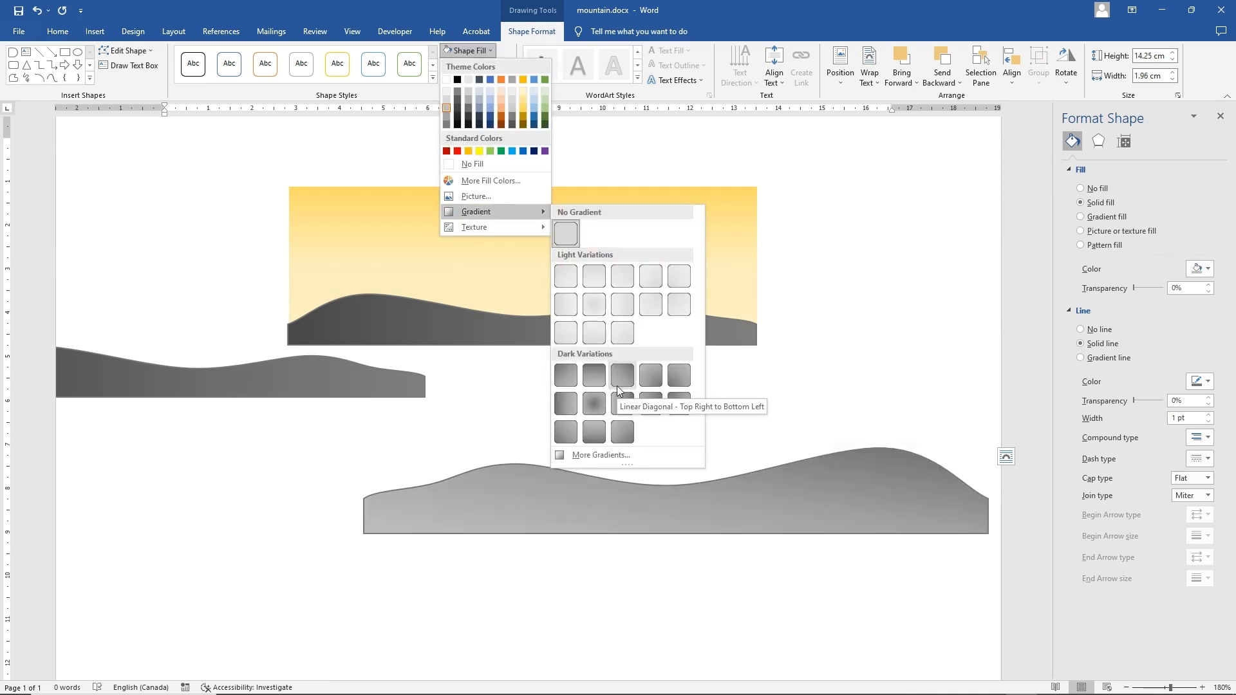
left_click(575, 380)
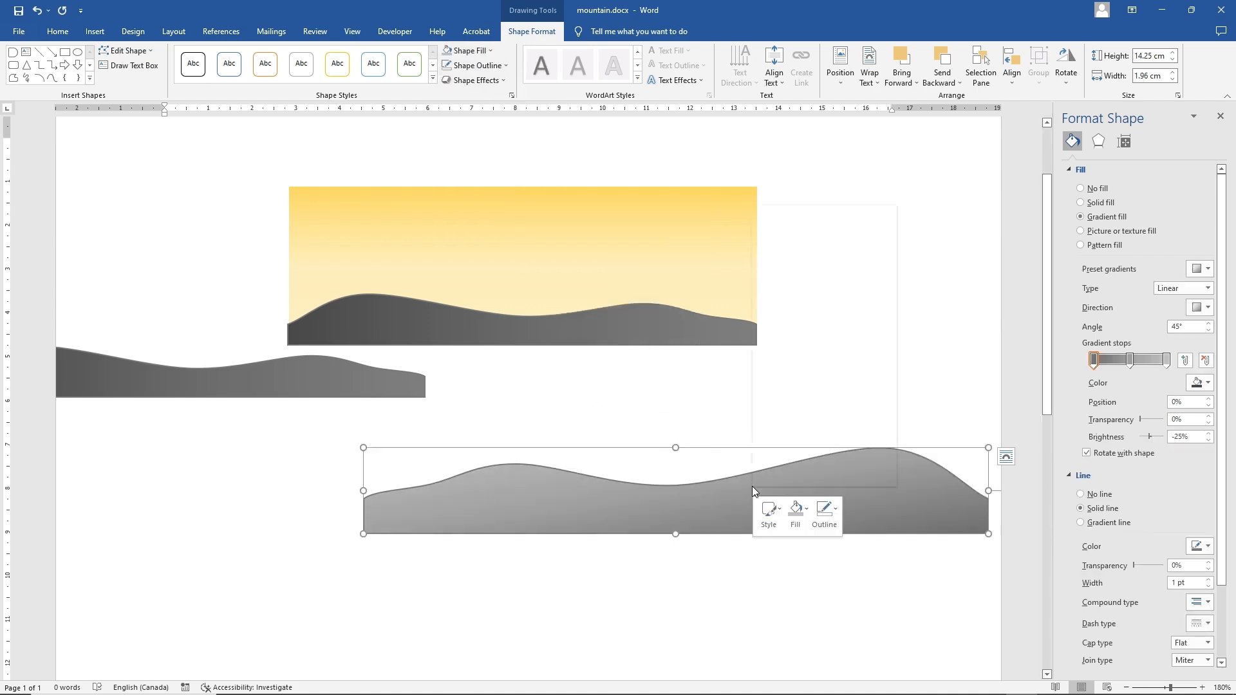
Edit the large hill's points, shifting the central valley up toward the lower peak and raising that peak slightly
right_click(753, 489)
left_click(794, 318)
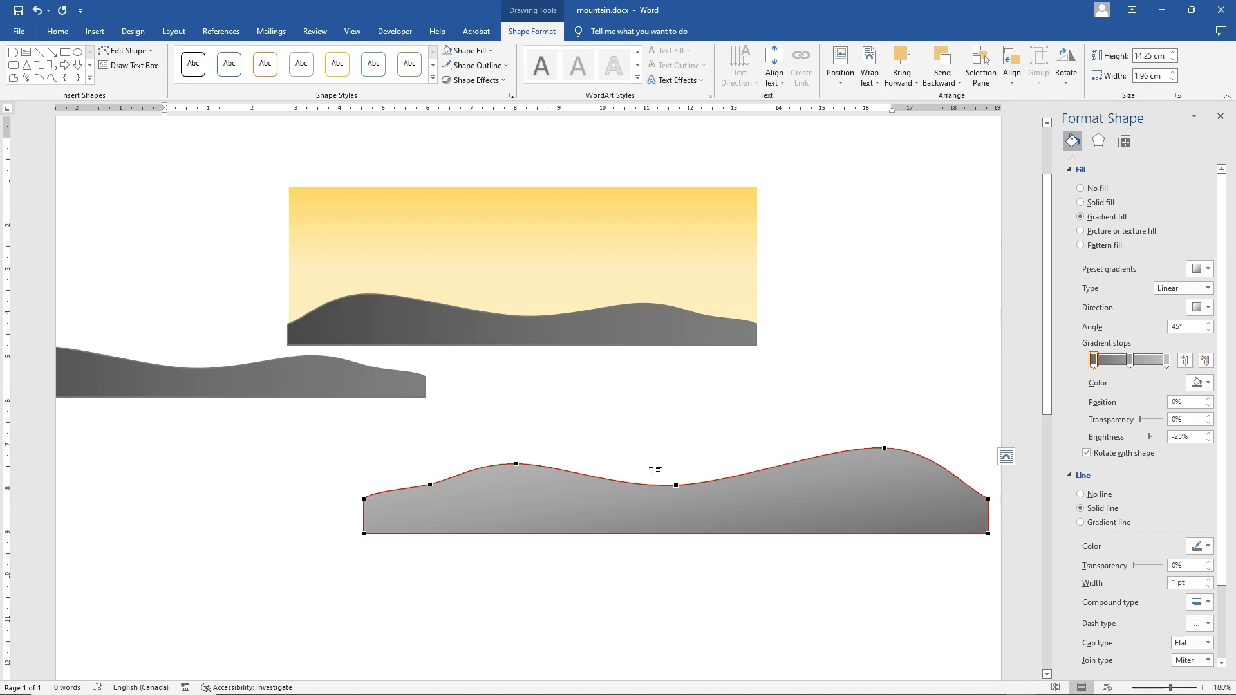
left_click_drag(674, 484, 614, 472)
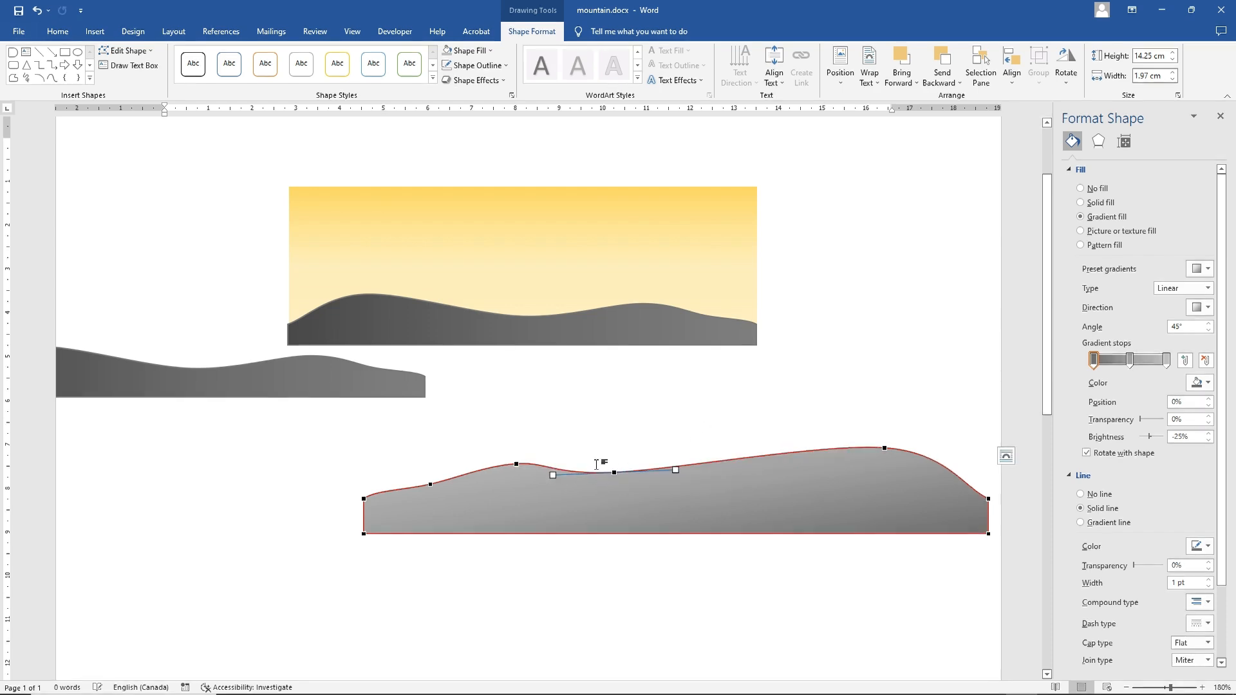
left_click_drag(516, 462, 510, 453)
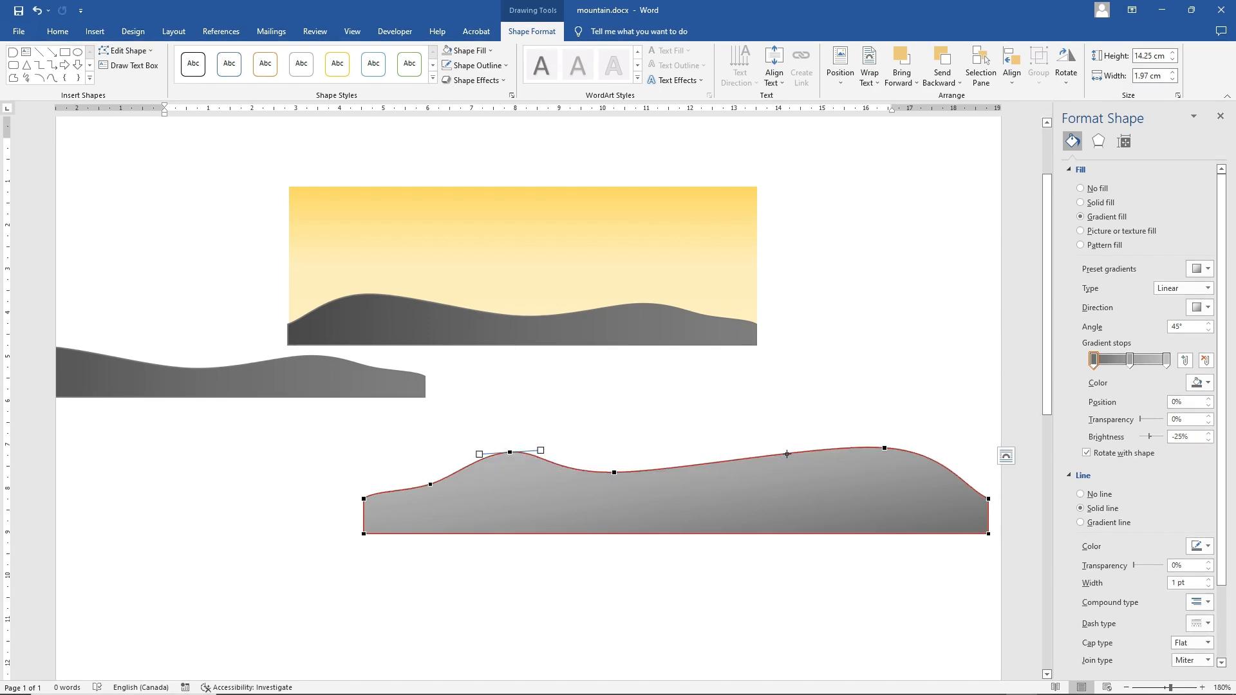
Add a smooth point on the hill's long slope, pull it down into a valley, and lower the peaks on both sides
right_click(787, 454)
left_click(801, 462)
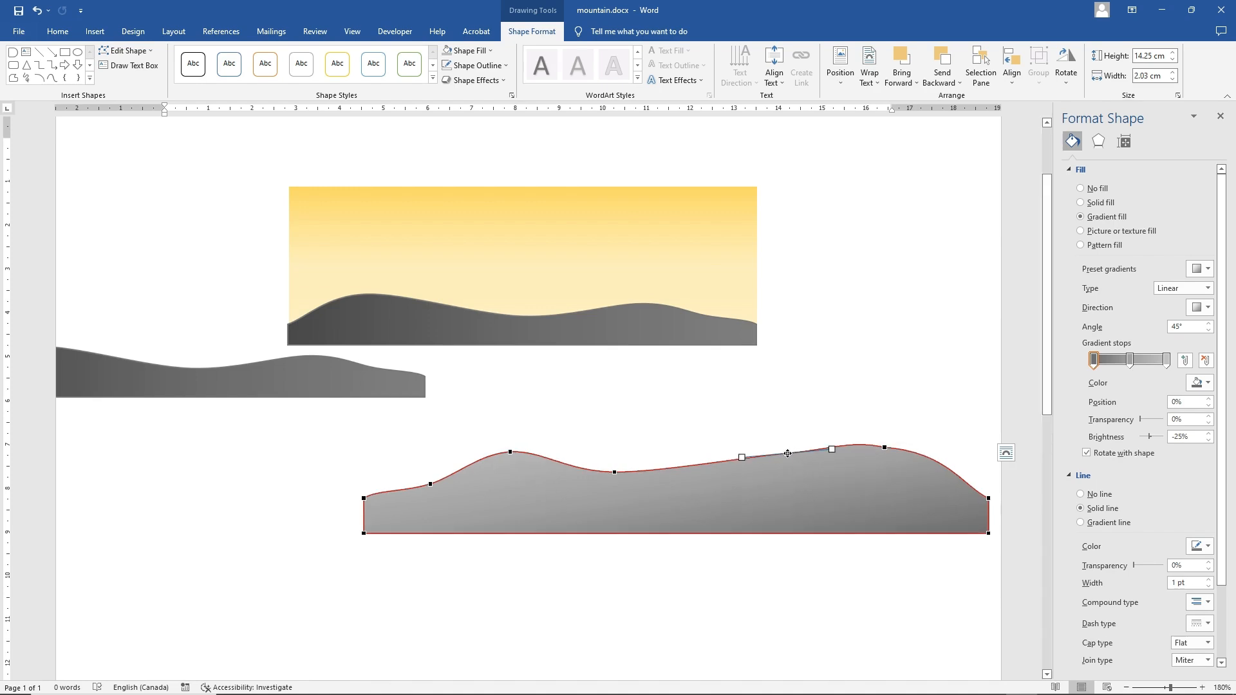
right_click(788, 453)
left_click(827, 524)
left_click_drag(786, 454, 798, 482)
left_click_drag(883, 446, 868, 460)
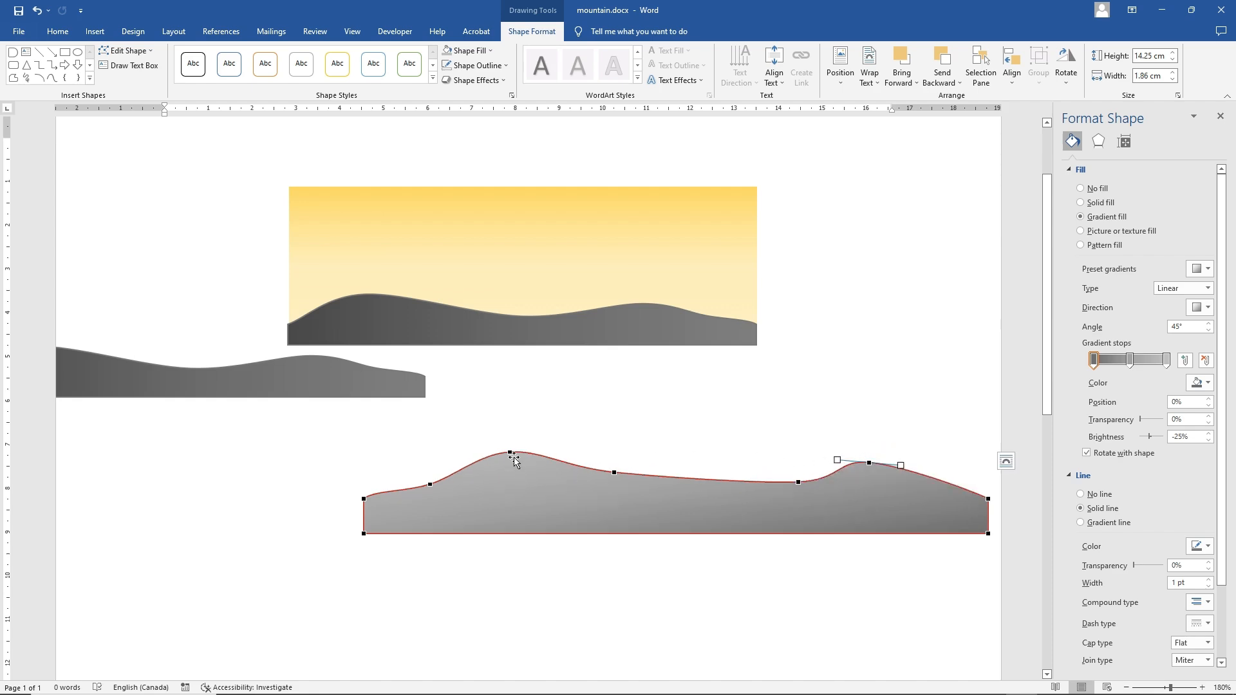
left_click_drag(512, 450, 514, 462)
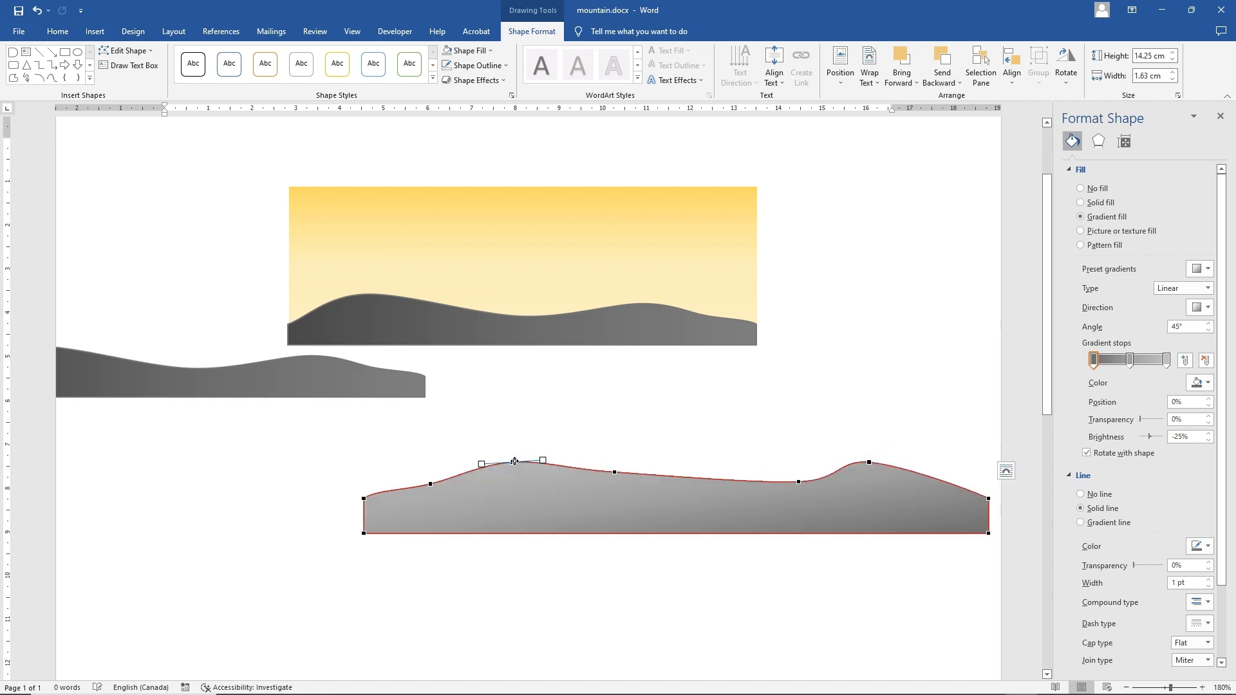
Add a smooth point between the hill's two valleys and raise it to form a middle peak
right_click(706, 480)
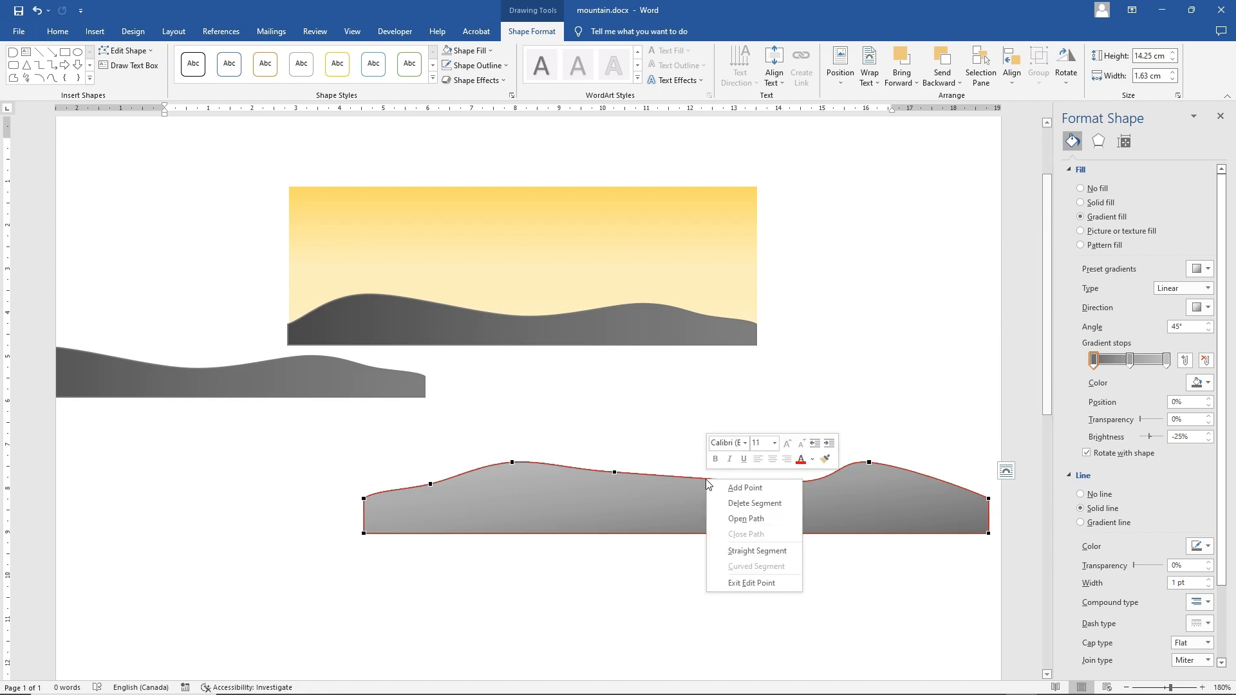
left_click(713, 487)
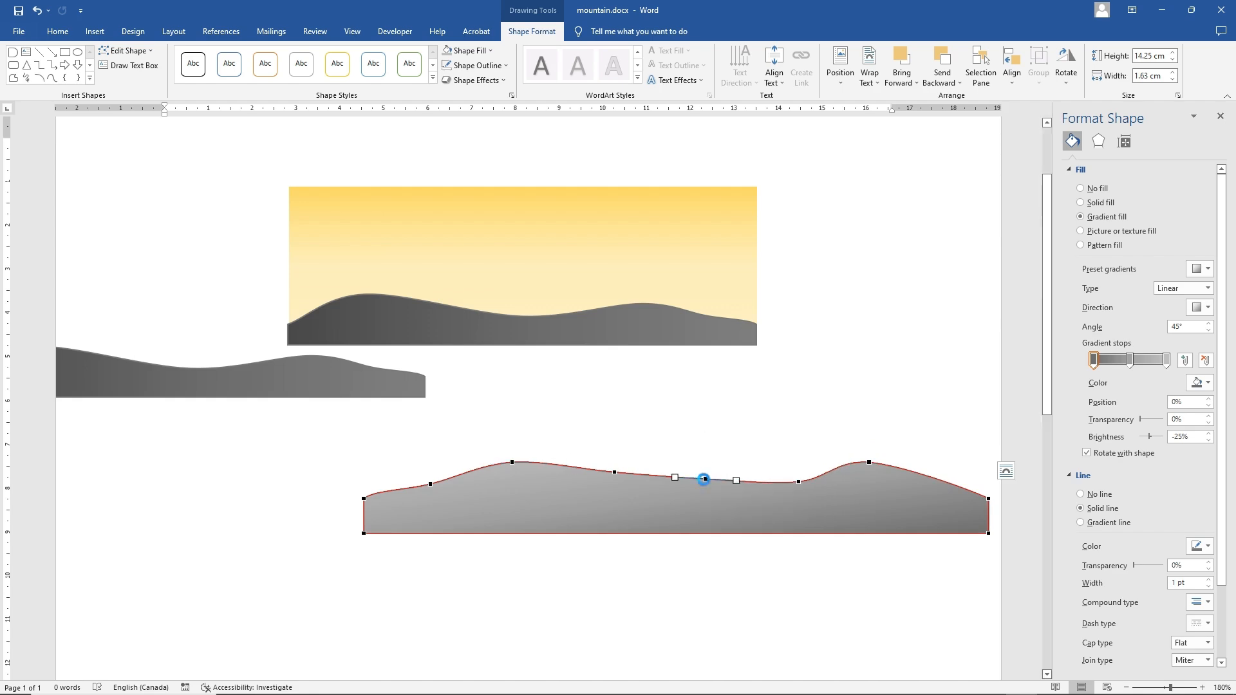
right_click(704, 479)
left_click(739, 549)
left_click_drag(706, 477, 708, 465)
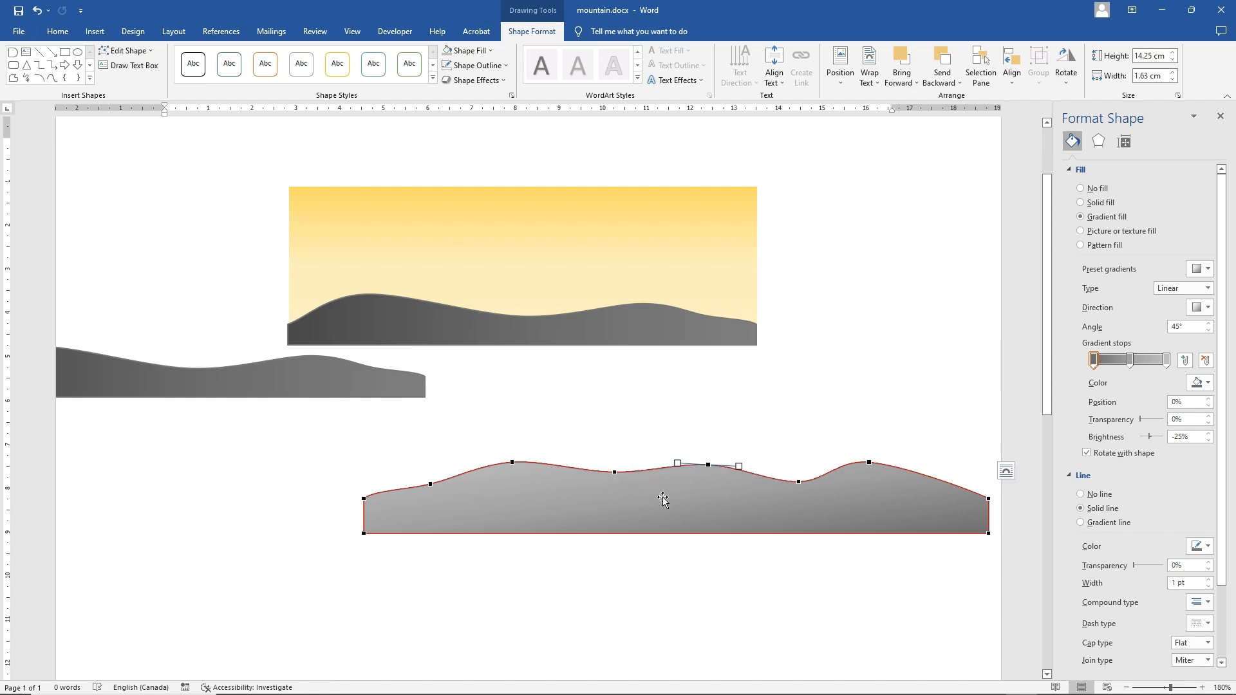
left_click(670, 571)
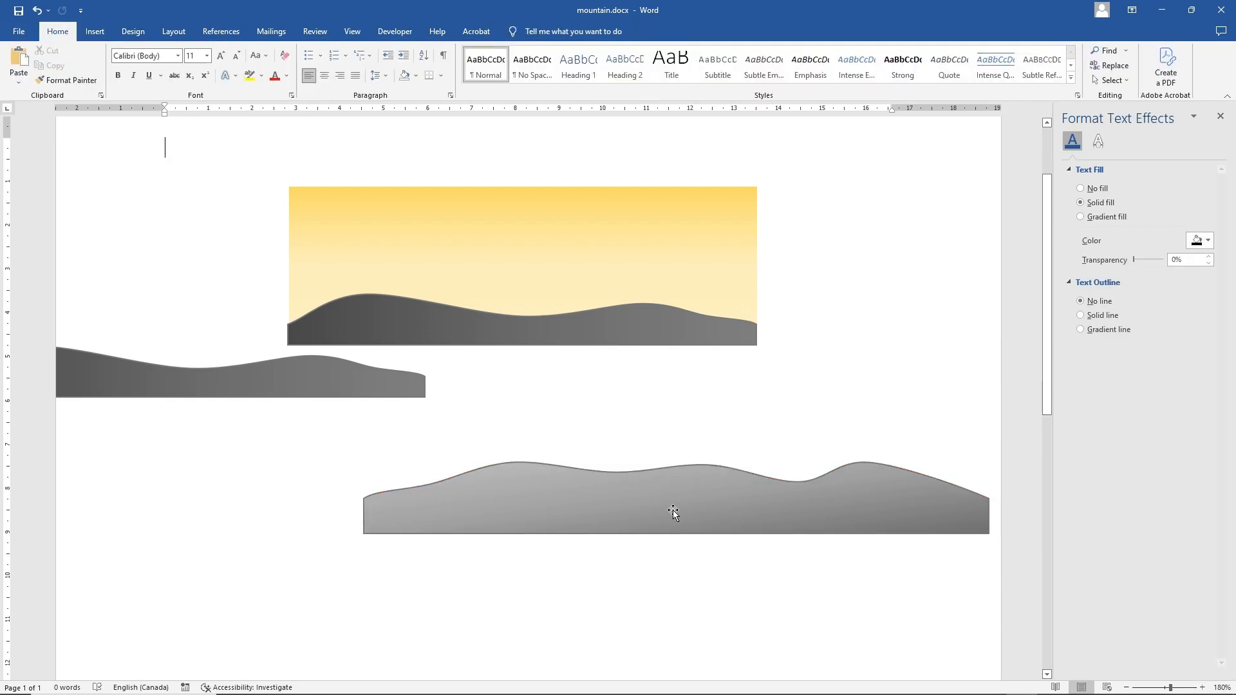
Stretch the reshaped hill to about 2.08 cm tall and move it onto the gold rectangle
left_click(673, 512)
mouse_move(676, 462)
left_mouse_down()
mouse_move(676, 422)
mouse_move(676, 442)
left_mouse_up()
right_click(680, 489)
left_click(634, 508)
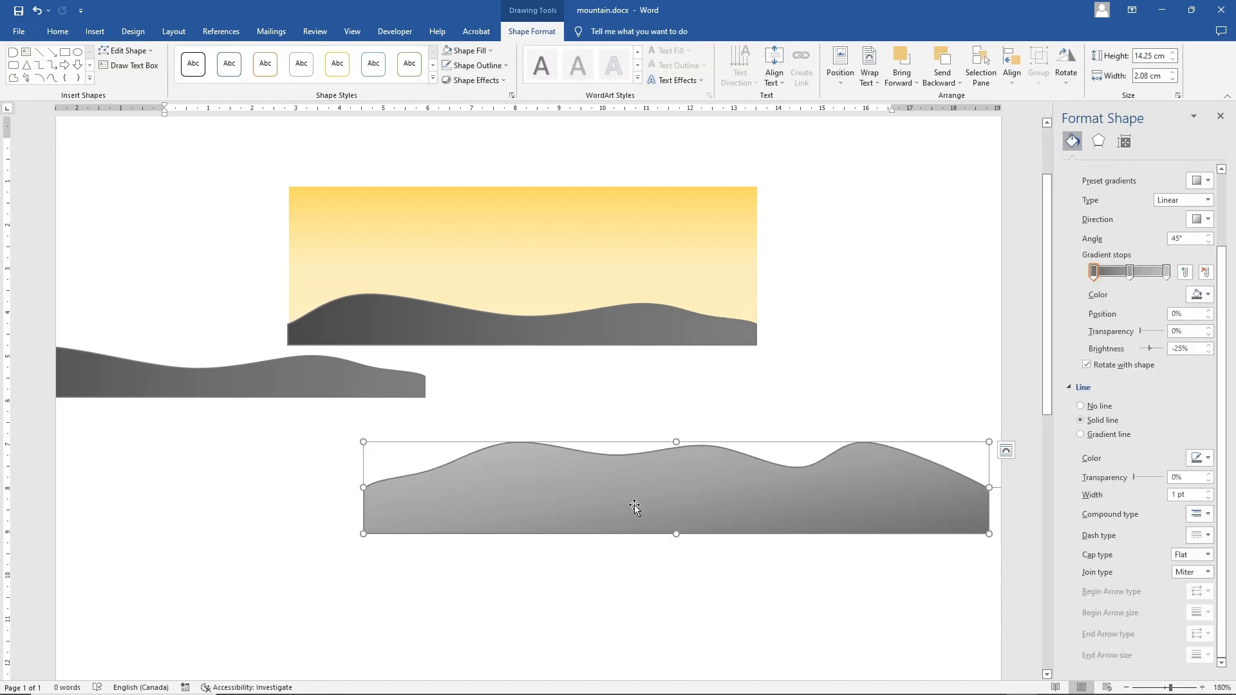
left_click_drag(635, 509, 615, 240)
Send the light gray hill to the back, and send the gold rectangle to the back behind it
right_click(678, 277)
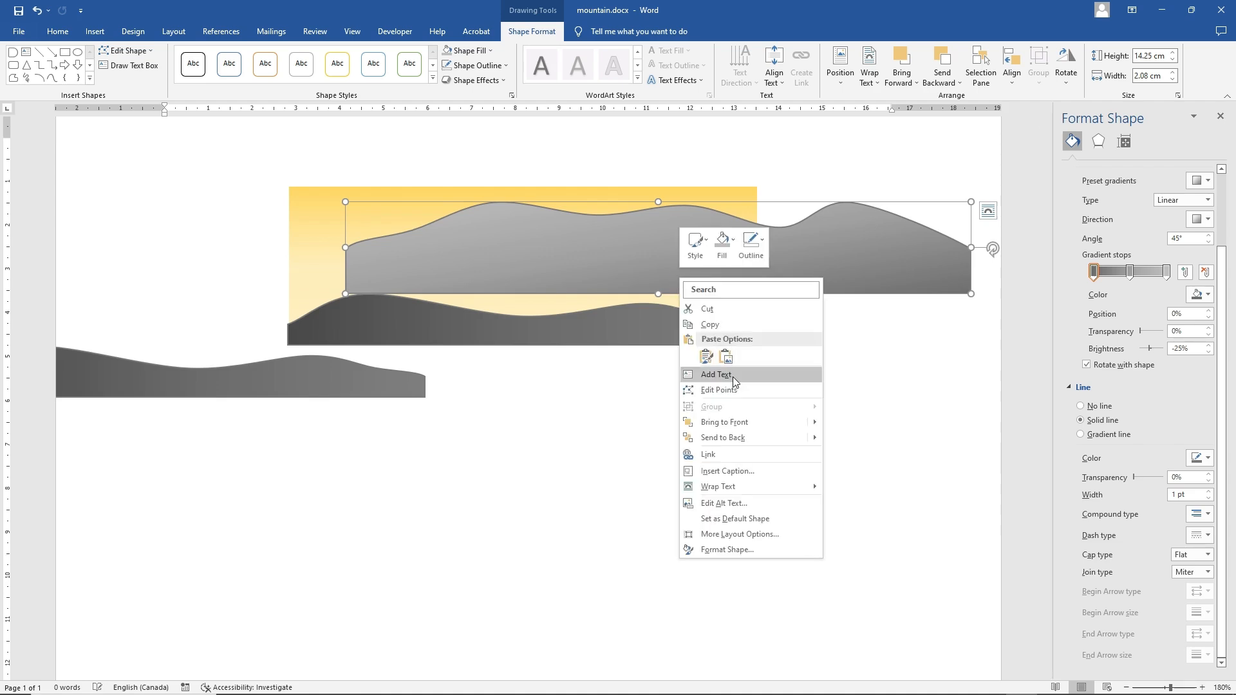
left_click(731, 441)
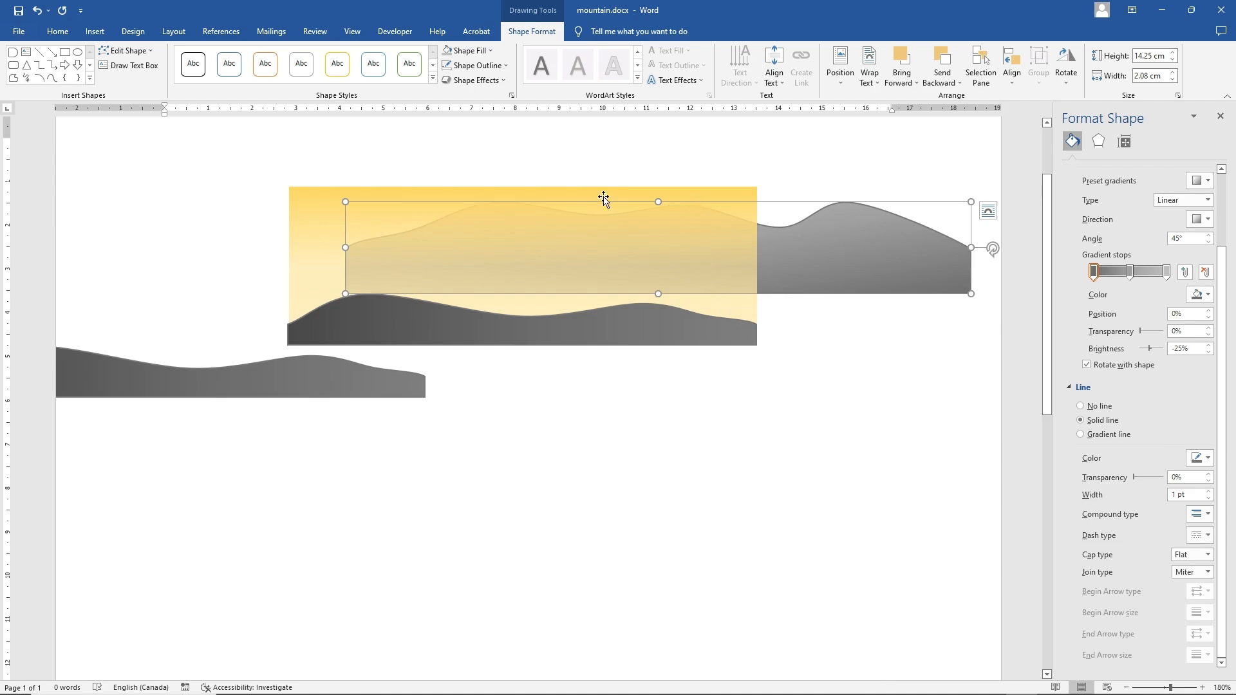
left_click(306, 222)
right_click(307, 227)
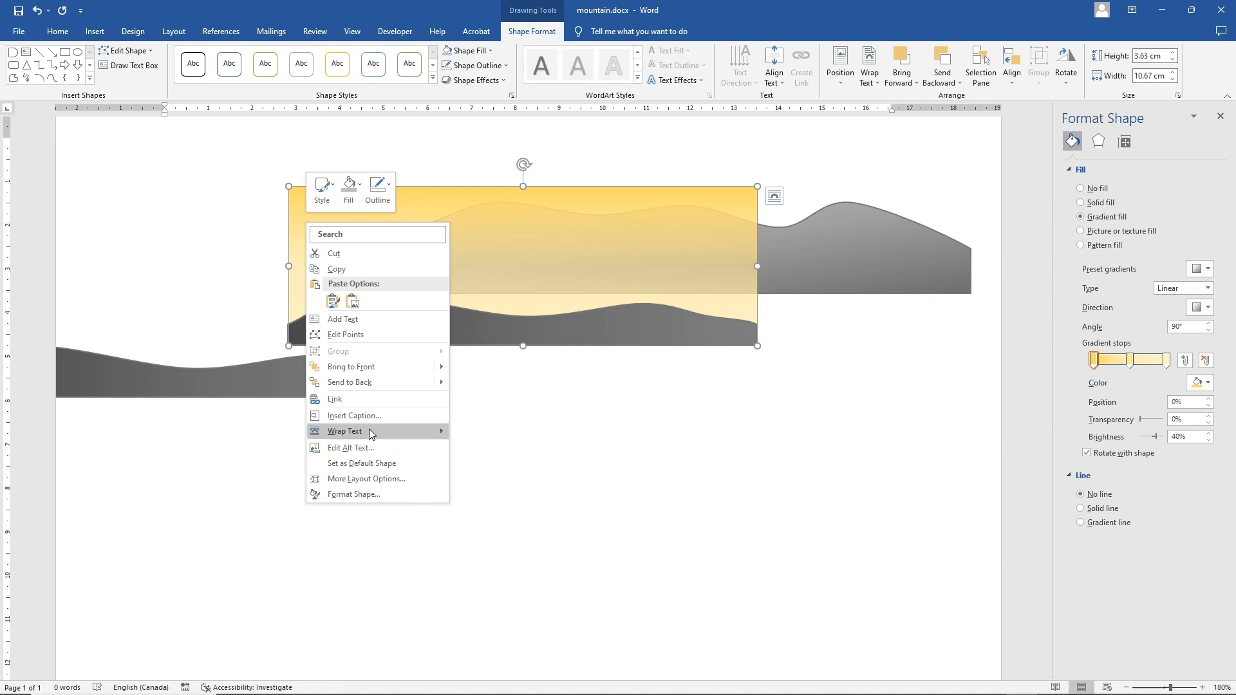
left_click(372, 386)
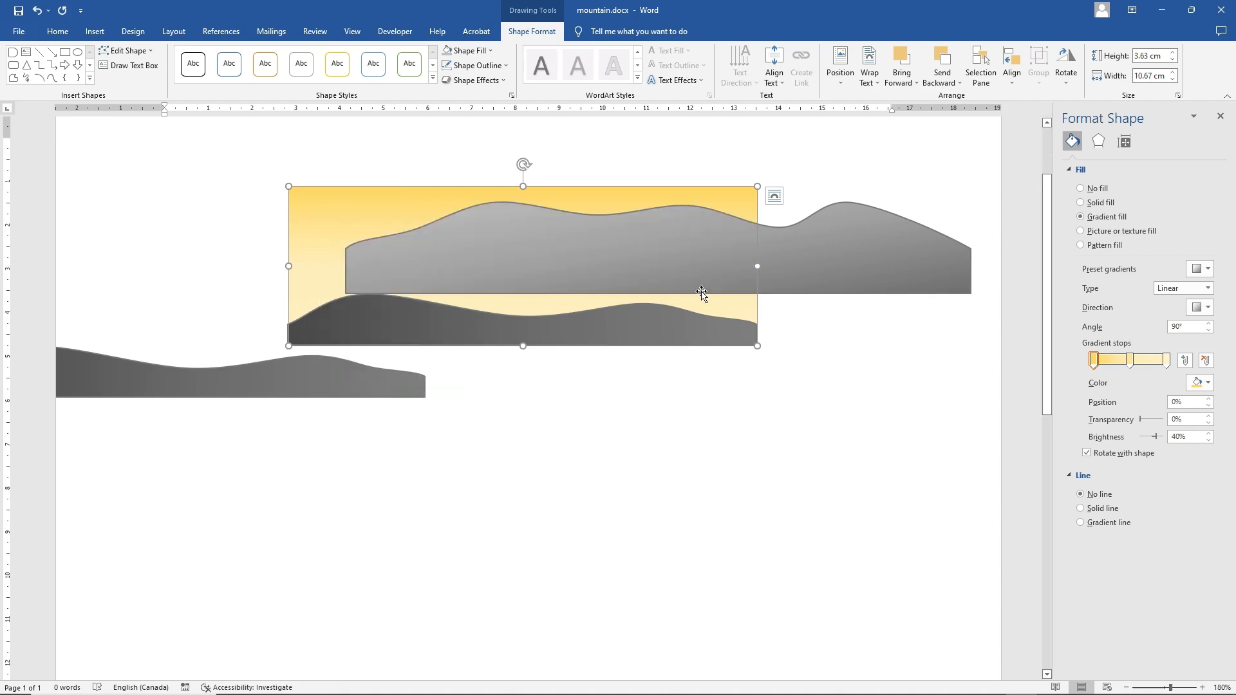
Remove the outline from the light gray hill
left_click(670, 256)
left_click(475, 65)
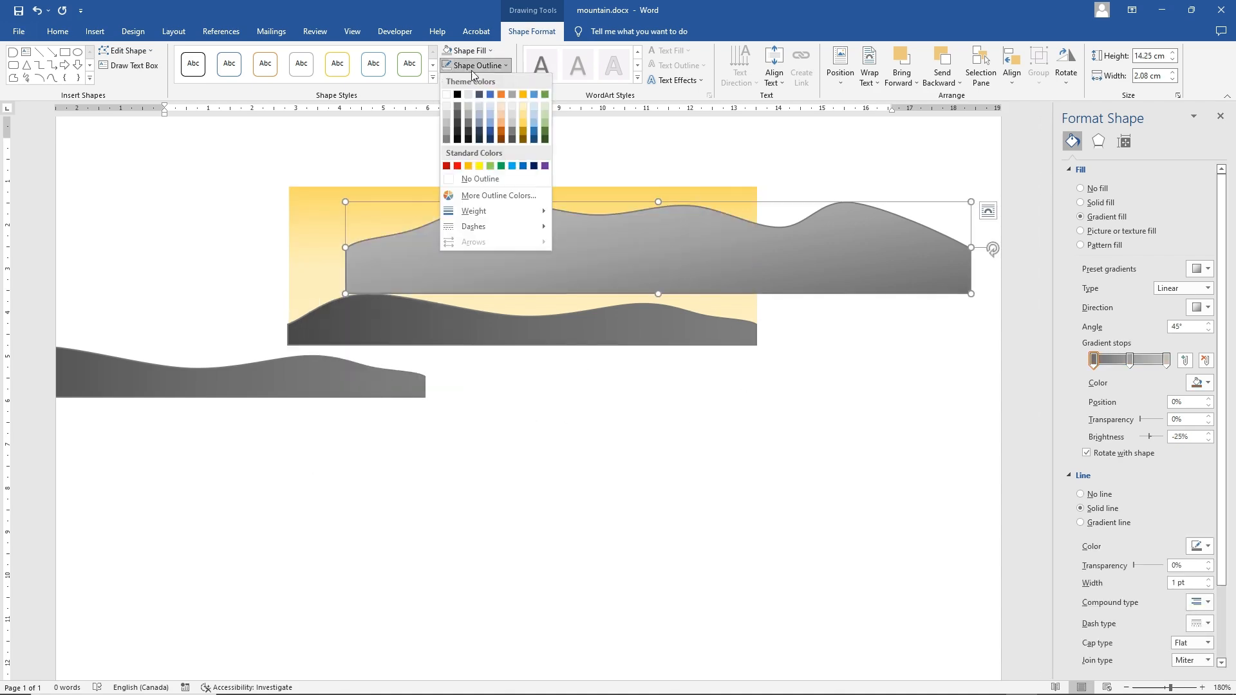
left_click(498, 179)
left_click(685, 359)
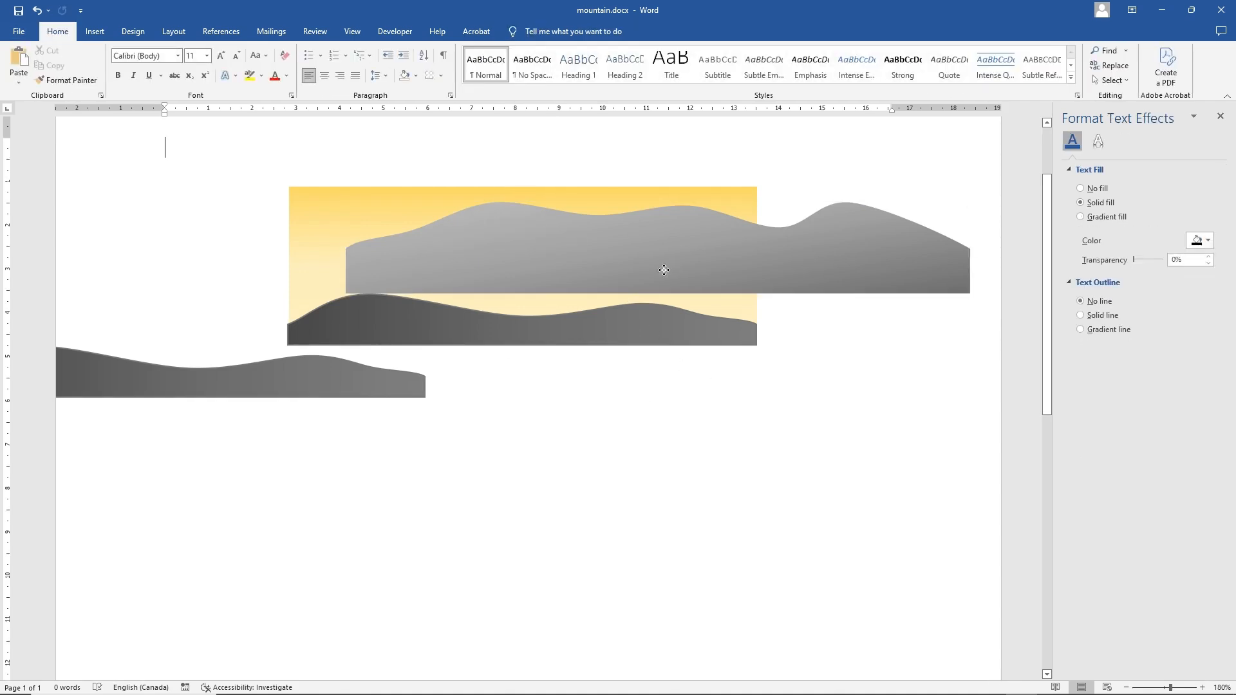
Place the light gray hill behind the dark hill and resize it to the gold rectangle's 10.67 cm width and lower edge
left_click_drag(669, 274, 577, 330)
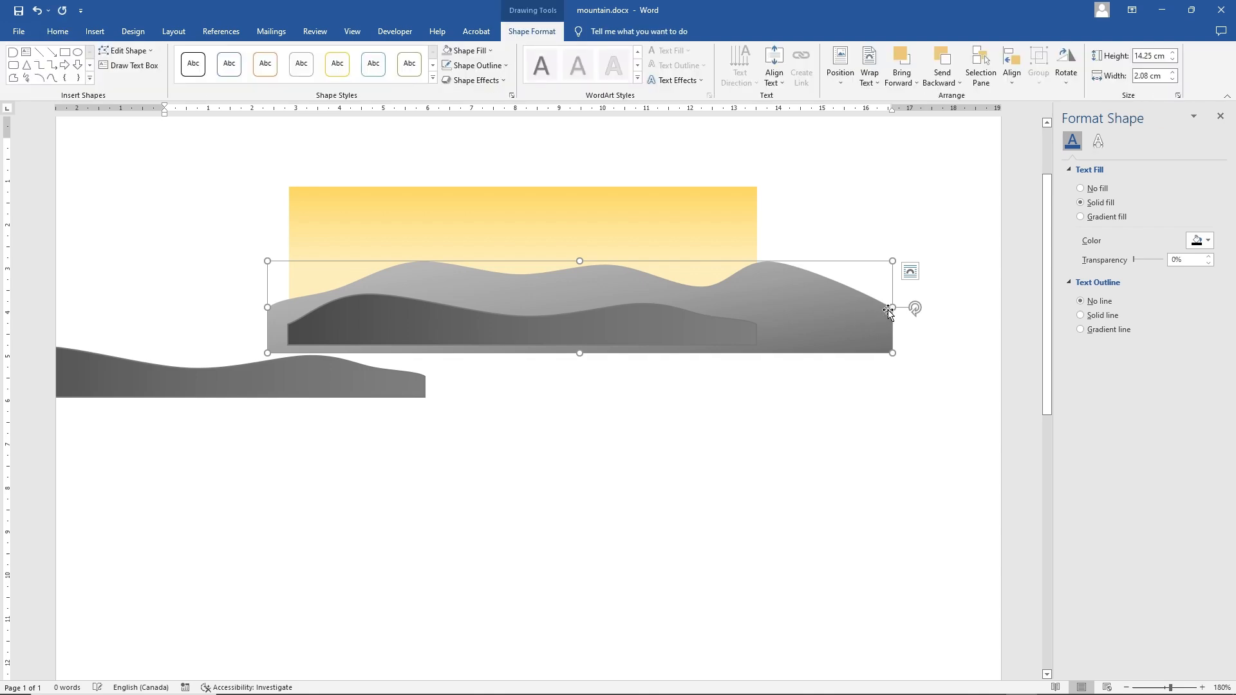
left_click_drag(892, 307, 757, 311)
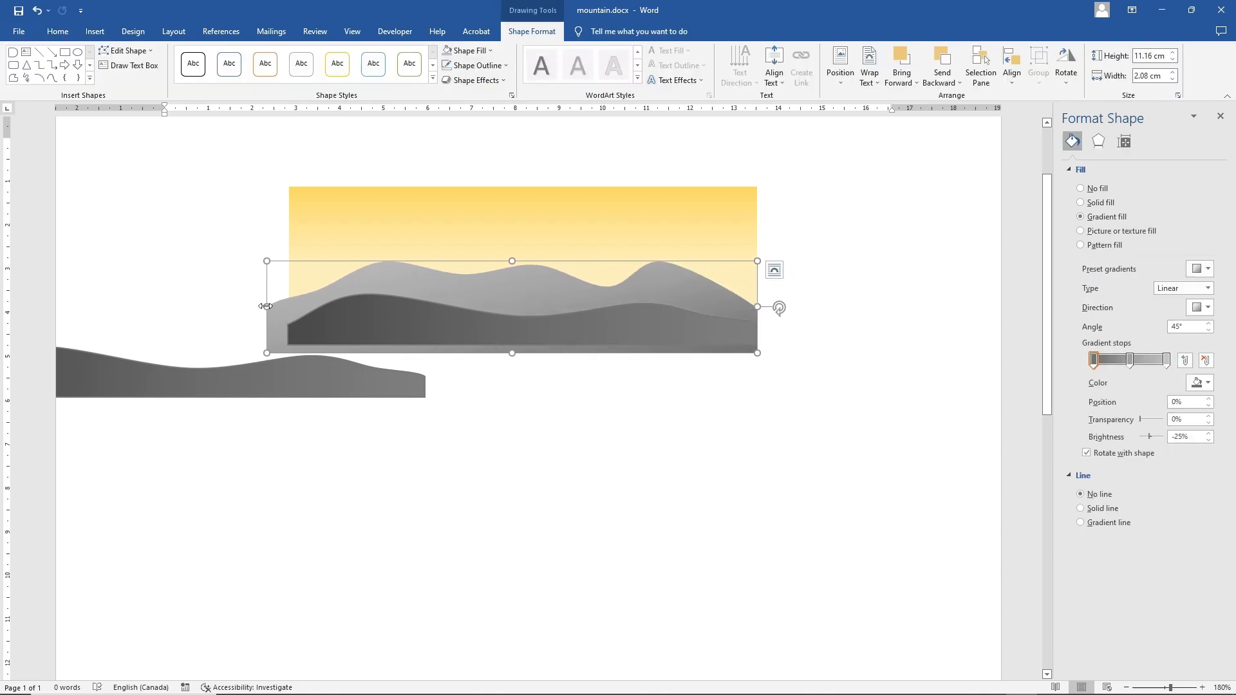
left_click_drag(266, 306, 289, 306)
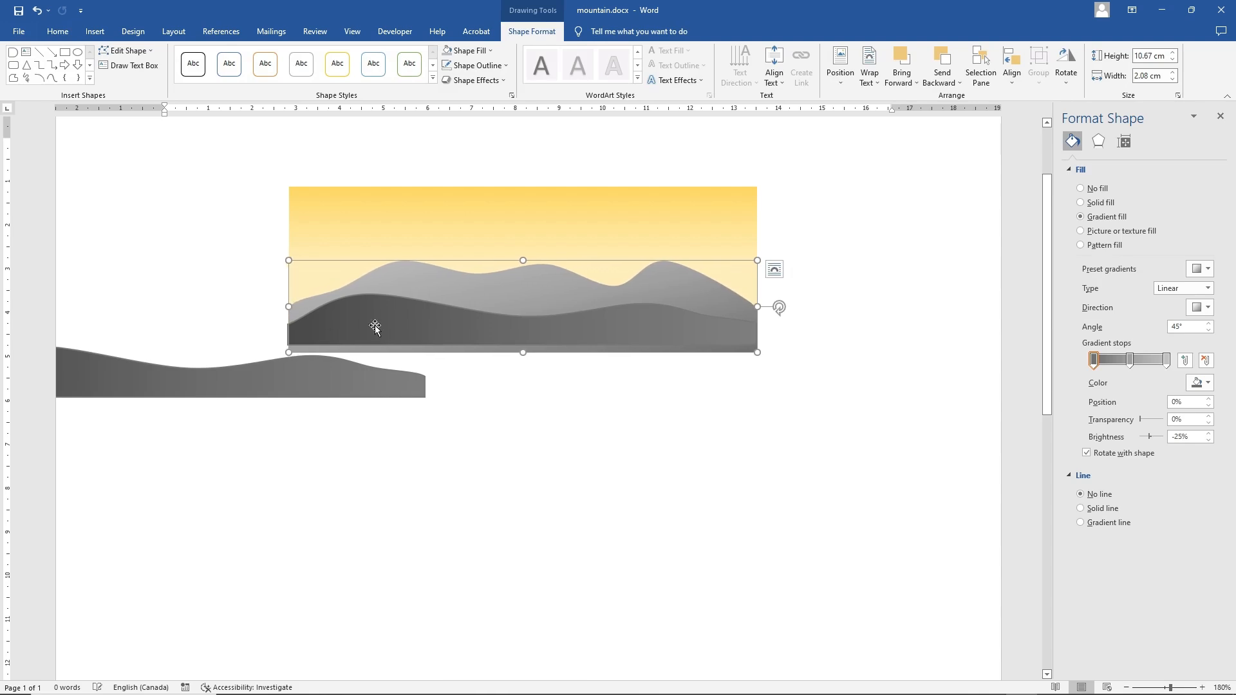
left_click_drag(524, 355, 523, 346)
left_click(542, 410)
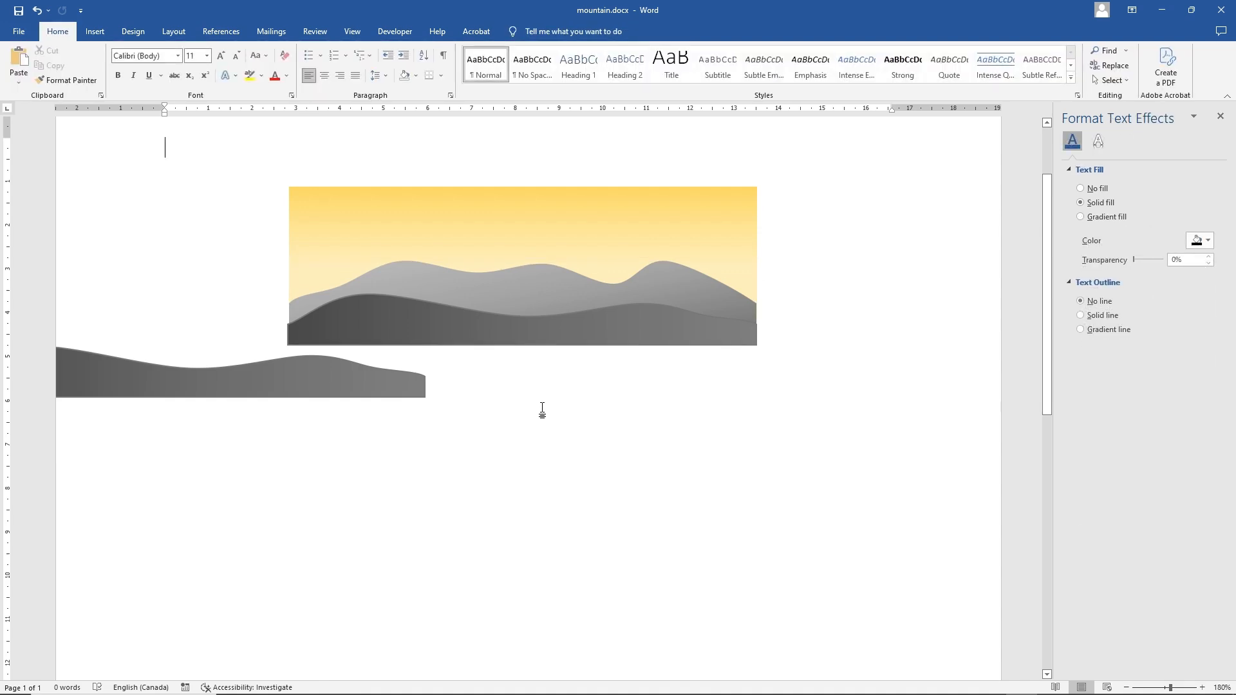
Move the remaining dark hill copy to the blank area below the picture and fill it with White, Darker 5%
left_click_drag(255, 385, 669, 475)
left_click(468, 50)
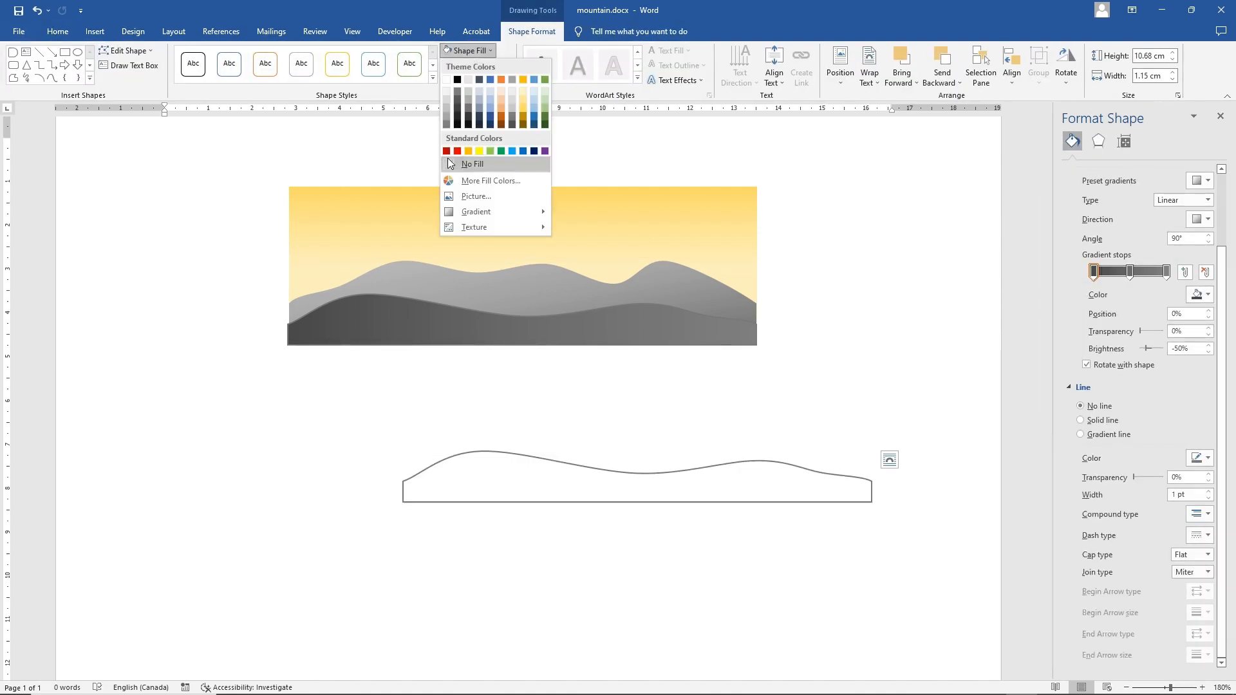
left_click(447, 92)
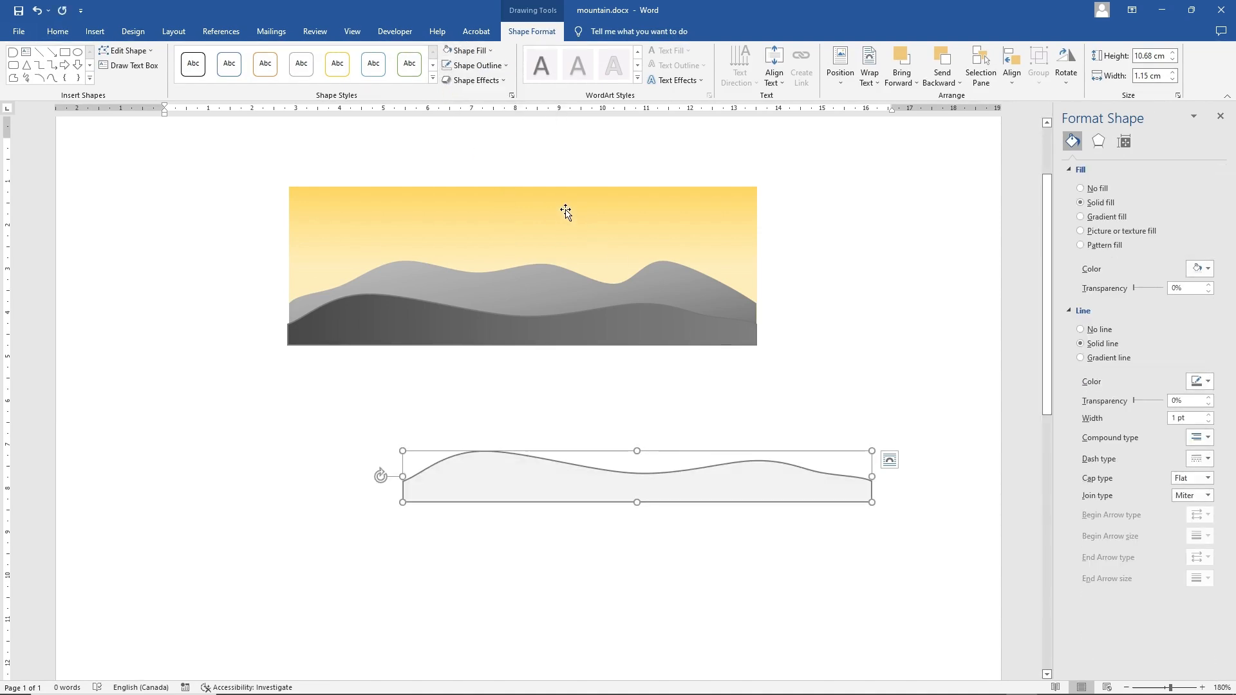
Remove the pale hill's outline and apply a linear diagonal gradient variation at 225°
left_click(477, 65)
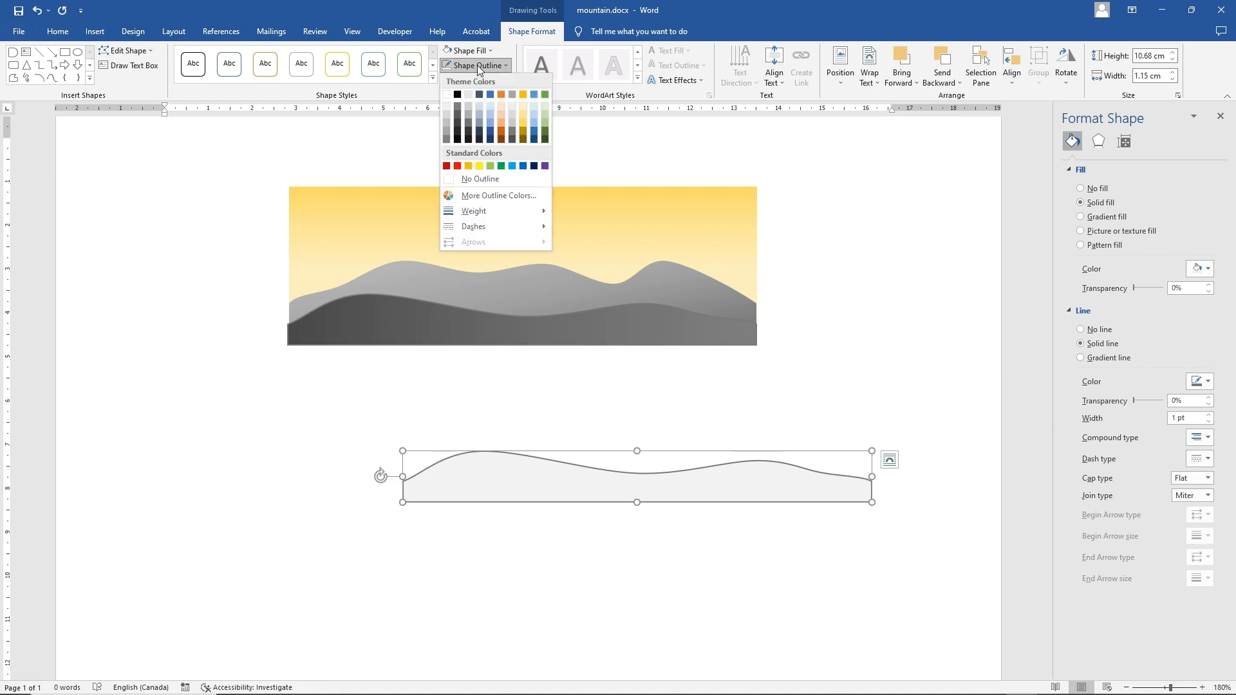
left_click(483, 179)
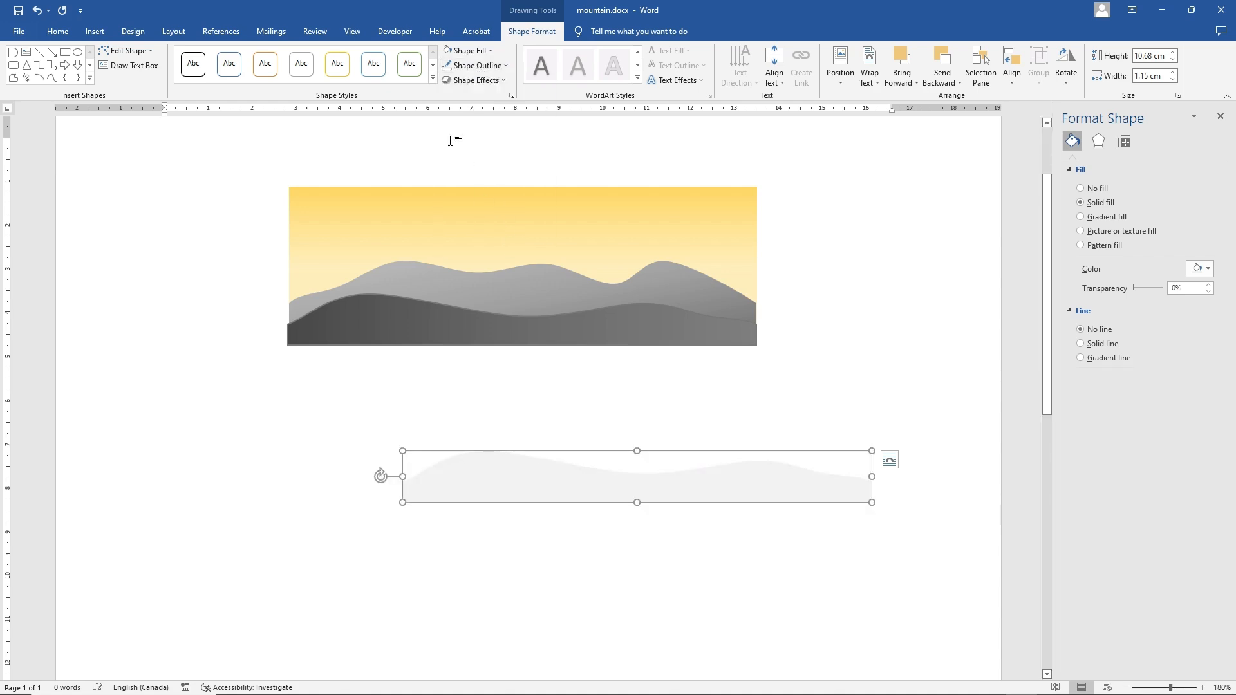
left_click(473, 51)
mouse_move(475, 211)
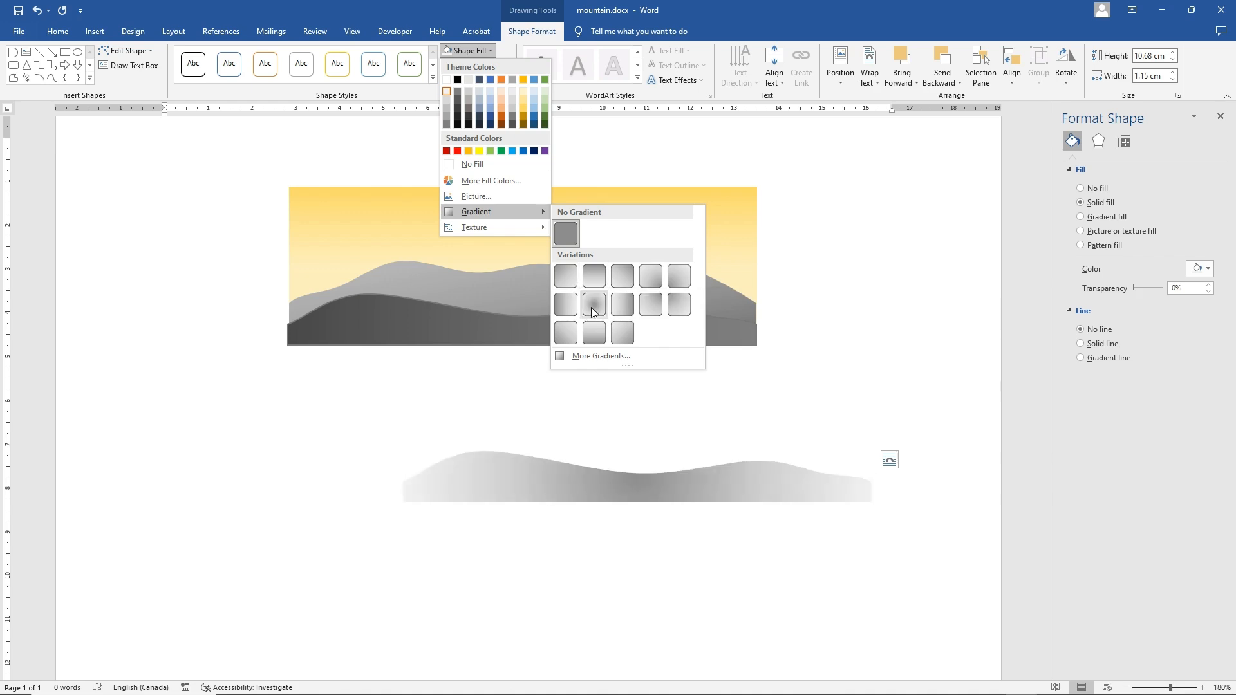
left_click(628, 335)
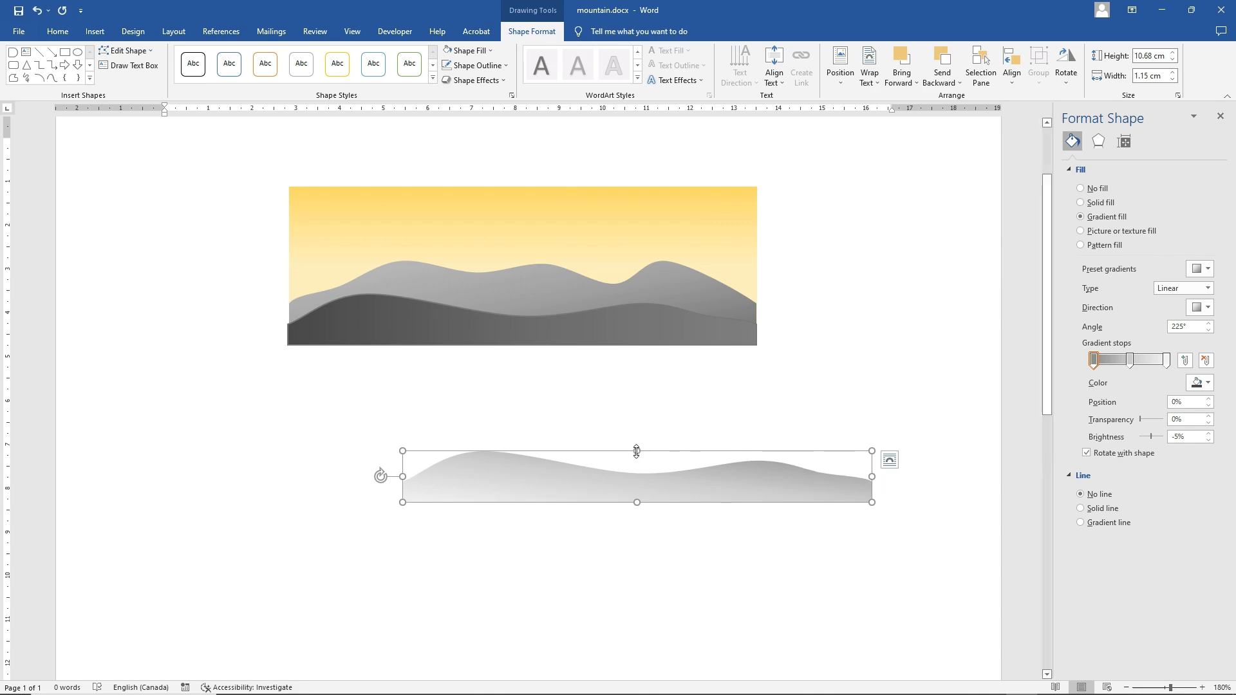
Enlarge the pale hill to about 1.83 cm tall and 11.51 cm across
left_click_drag(637, 450, 622, 421)
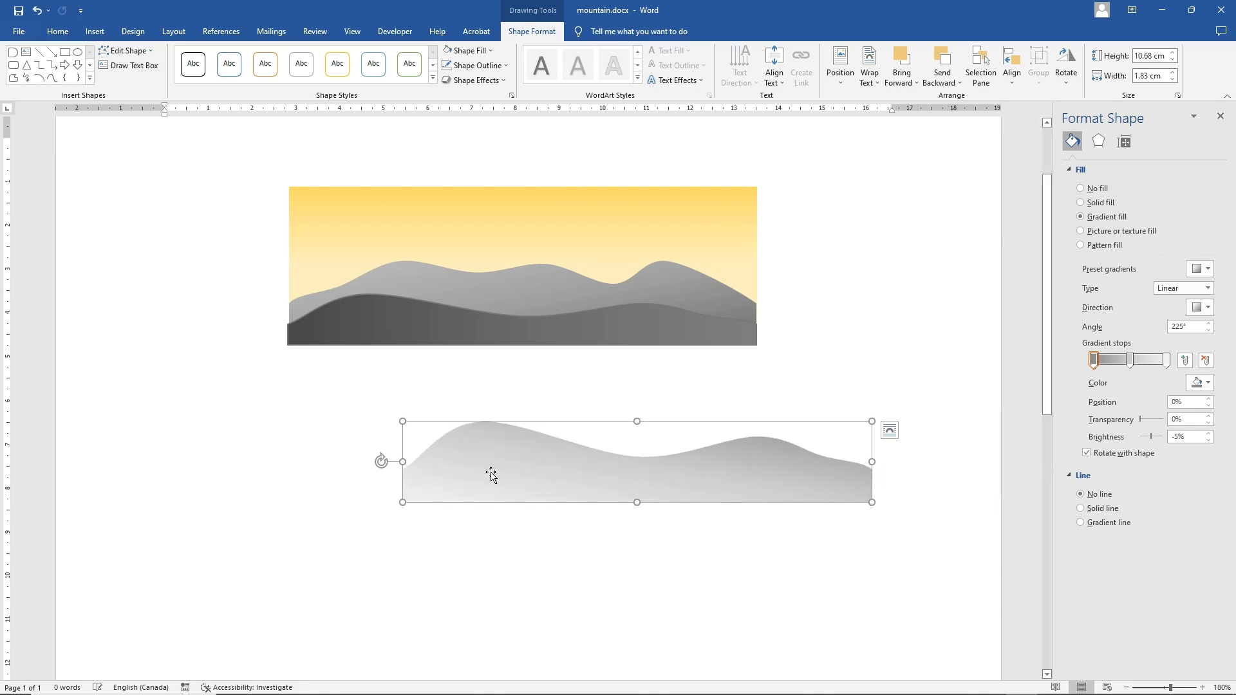
left_click_drag(401, 462, 366, 462)
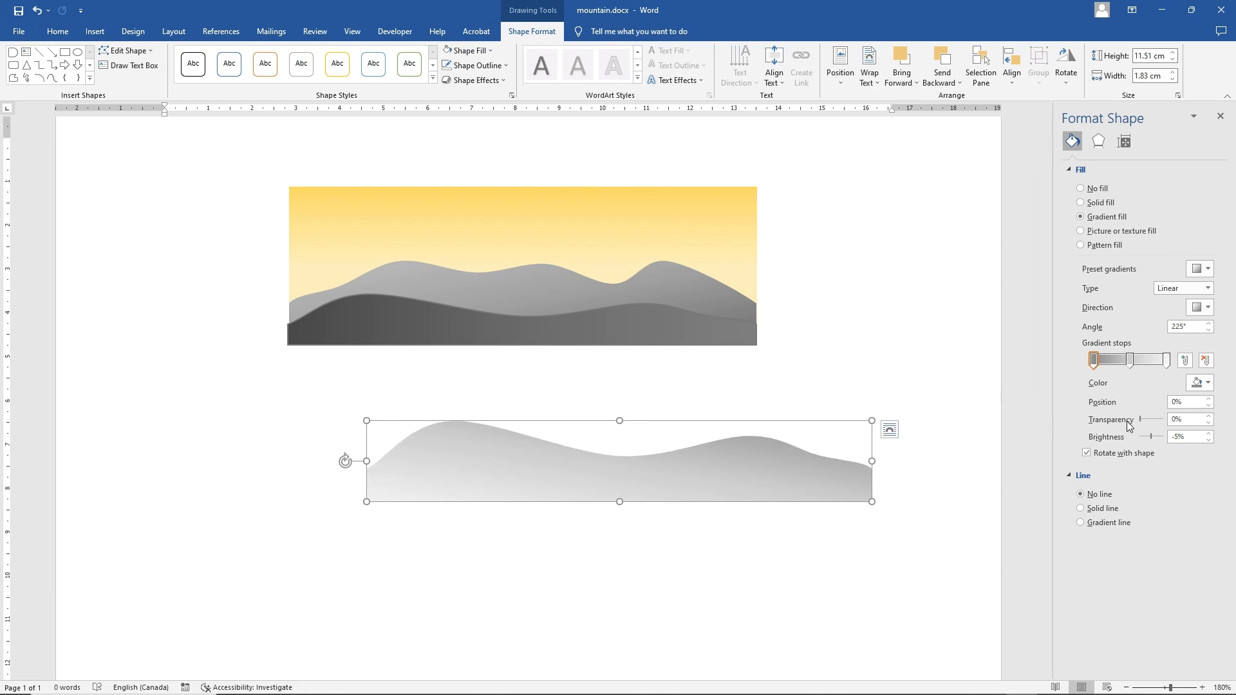
Set the pale hill's middle gradient stop to 28% transparency and its last stop to 100% brightness
mouse_move(1142, 423)
left_mouse_down()
mouse_move(1167, 414)
mouse_move(1133, 434)
left_mouse_up()
left_click(1129, 362)
left_click_drag(1140, 419, 1144, 420)
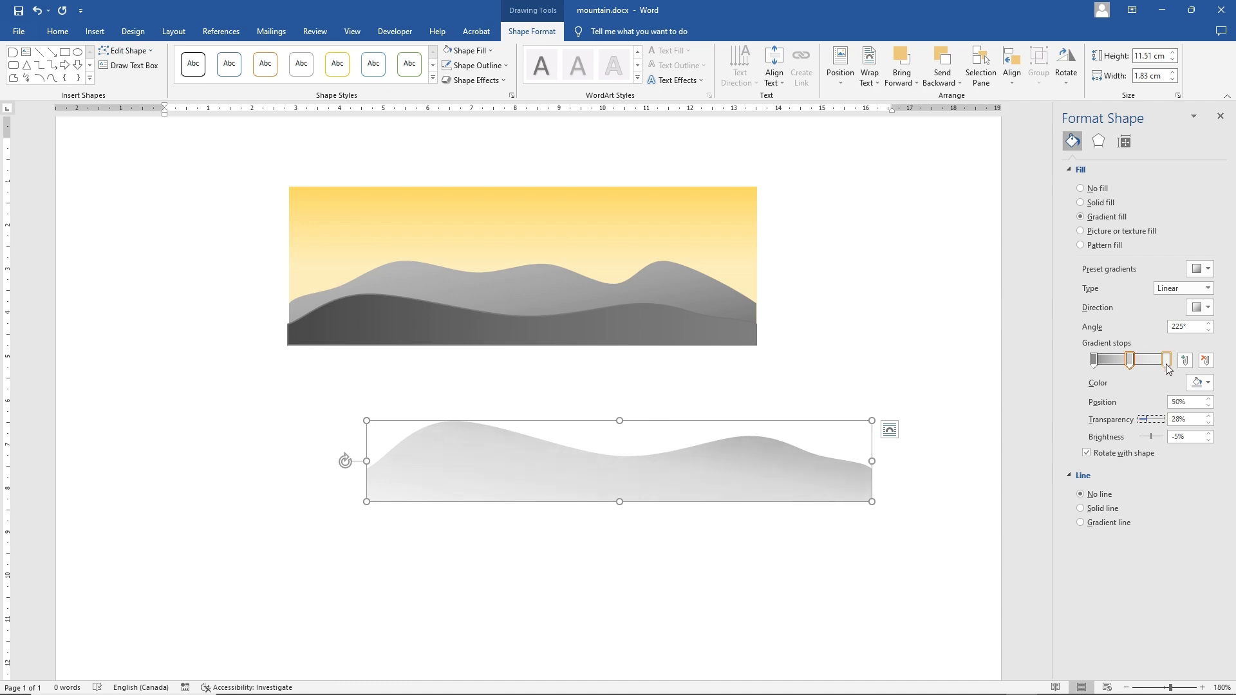
left_click(1165, 361)
left_click_drag(1153, 440, 1159, 441)
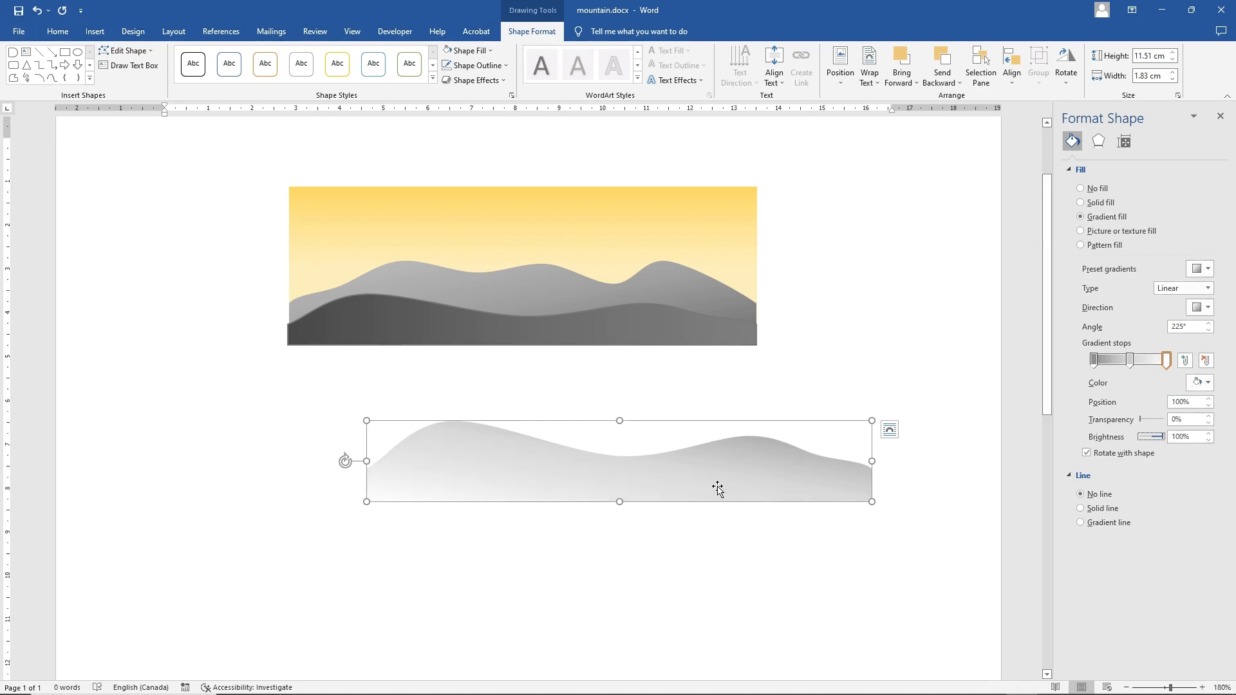
Move the pale hill onto the picture and send it to the back, then send the gold sky behind it
left_click_drag(733, 484, 735, 275)
right_click(775, 256)
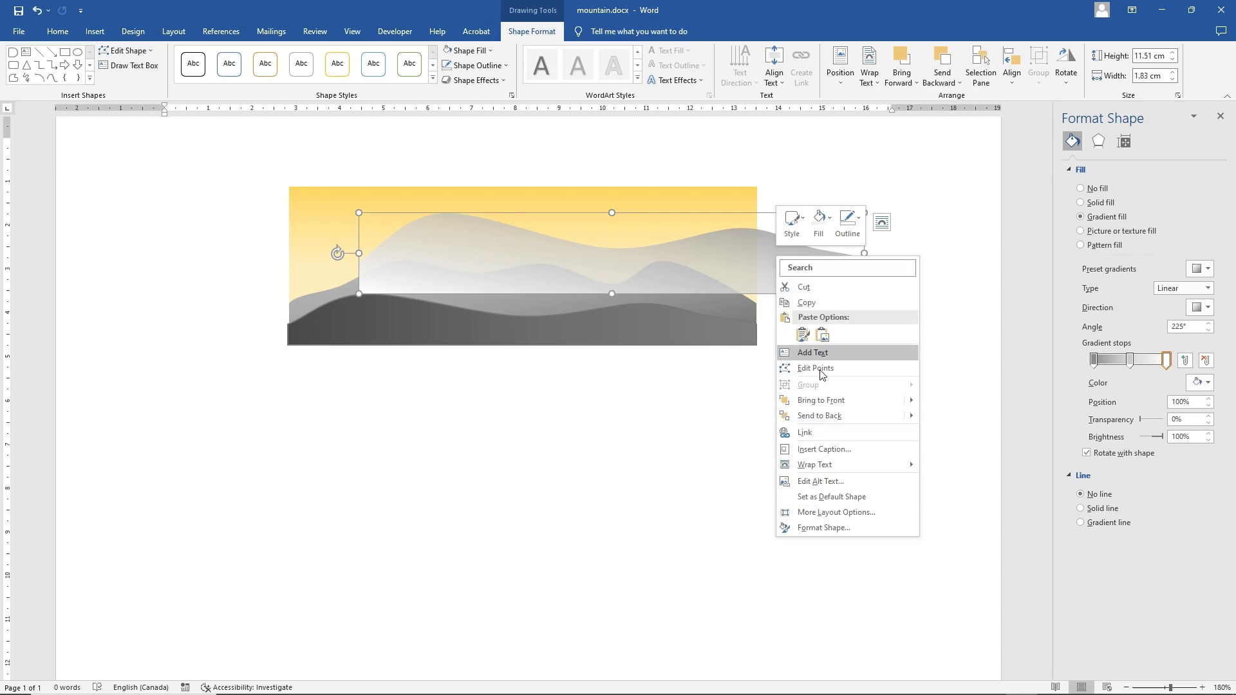
left_click(824, 419)
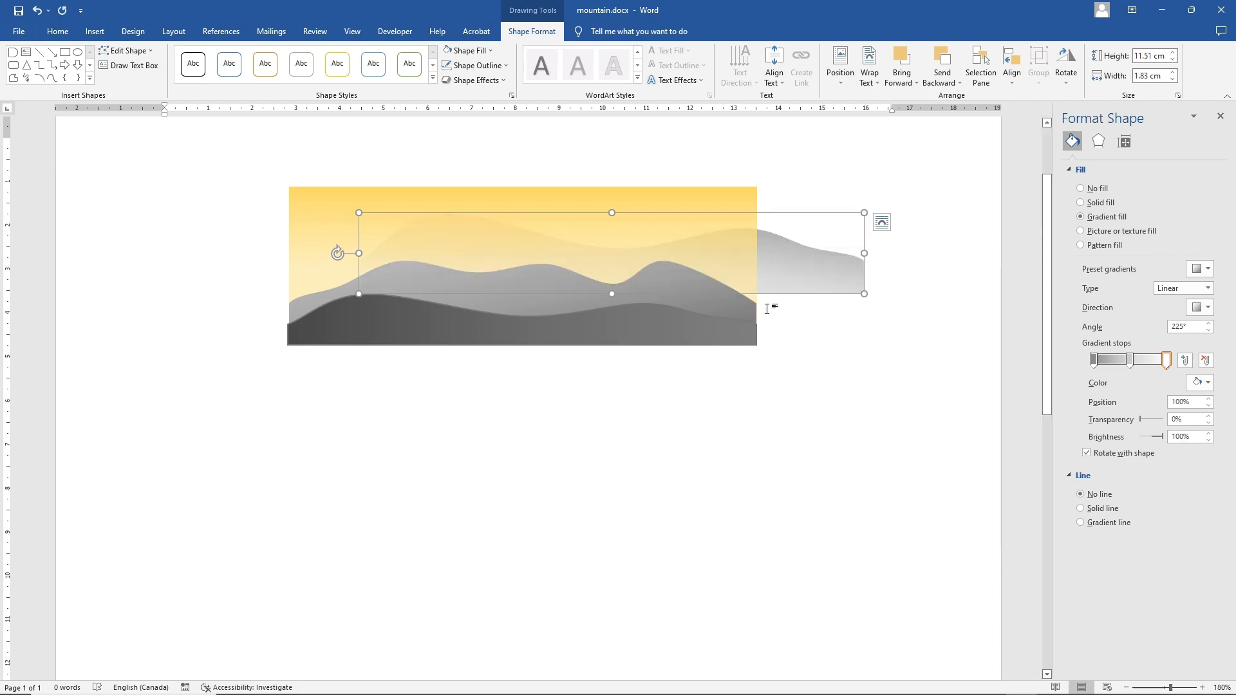
left_click(701, 199)
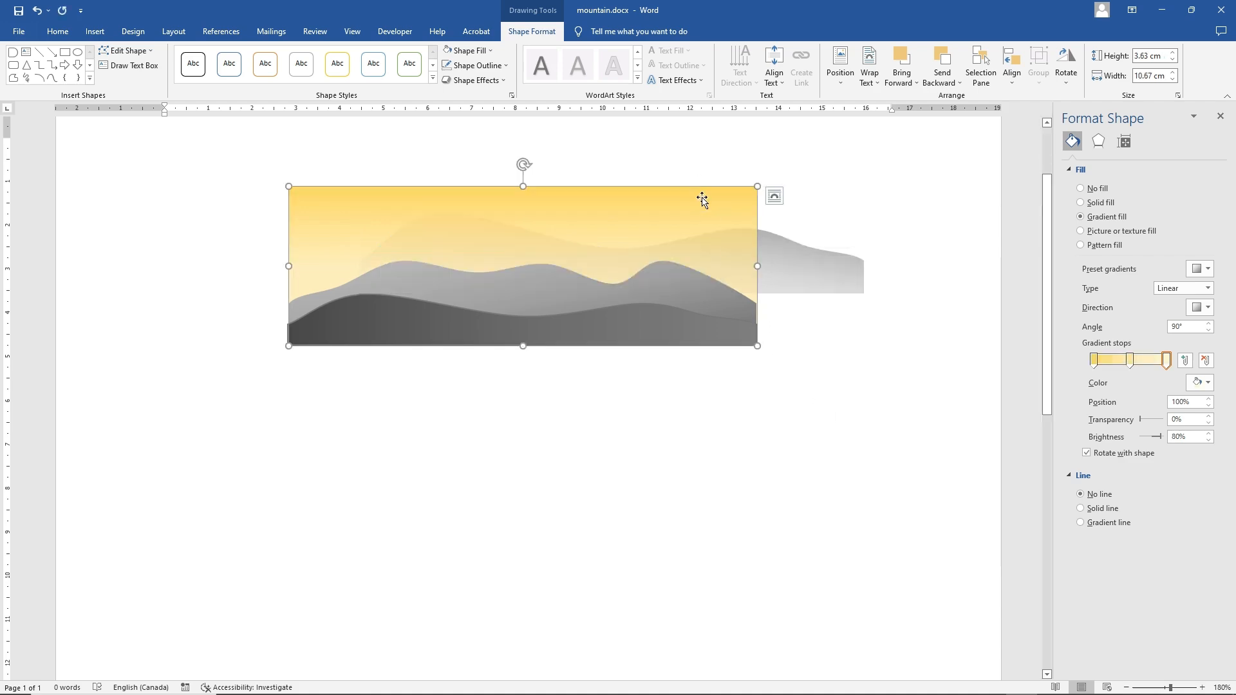
right_click(702, 199)
left_click(753, 356)
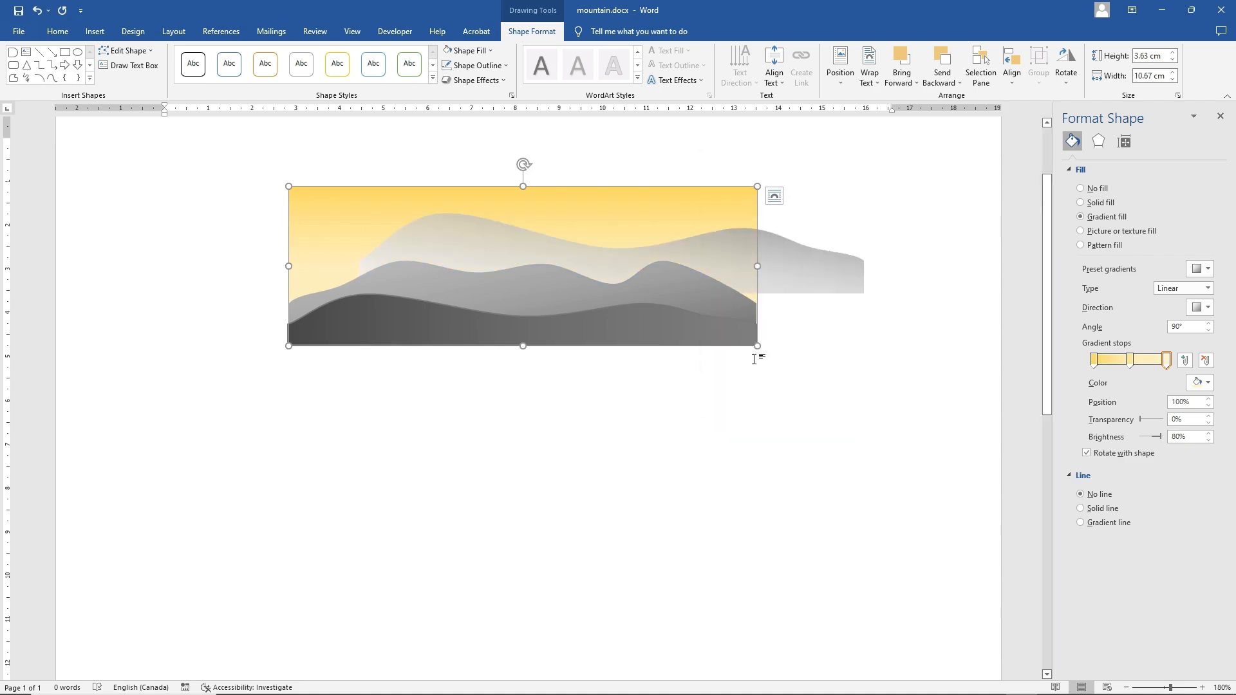
Shift the pale hill to line up with the sky's left edge and stretch it to about 1.92 cm tall
left_click_drag(805, 268, 730, 289)
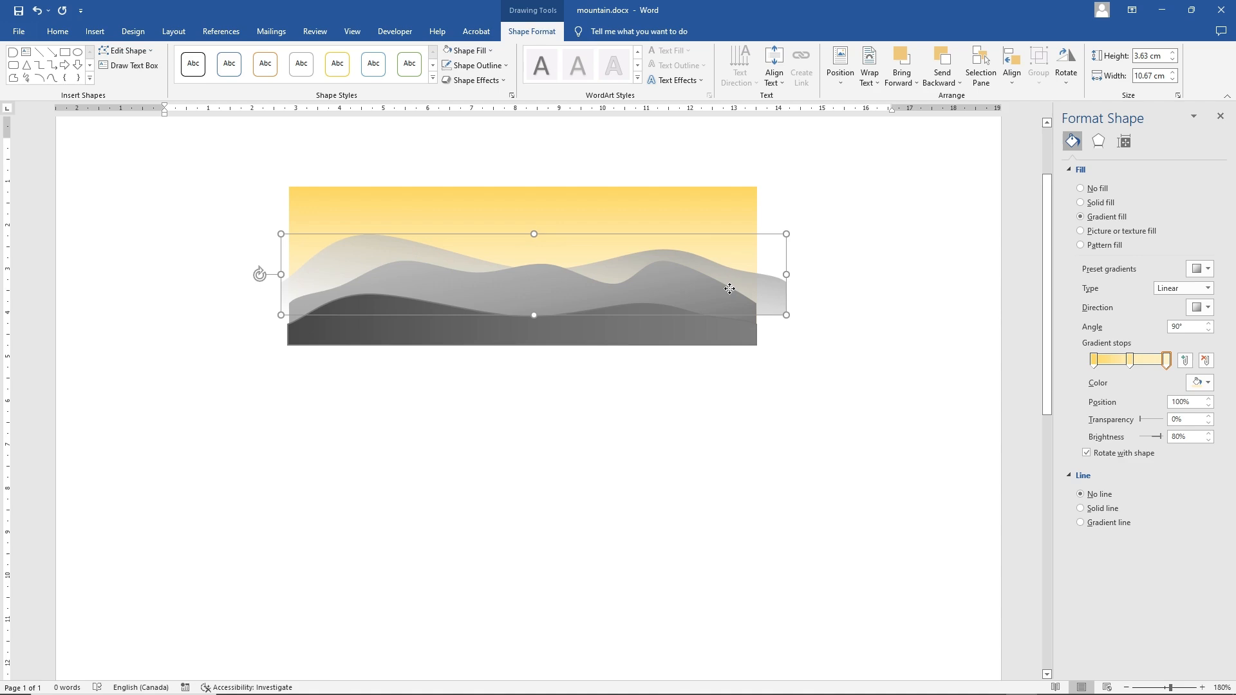
left_click_drag(732, 289, 738, 292)
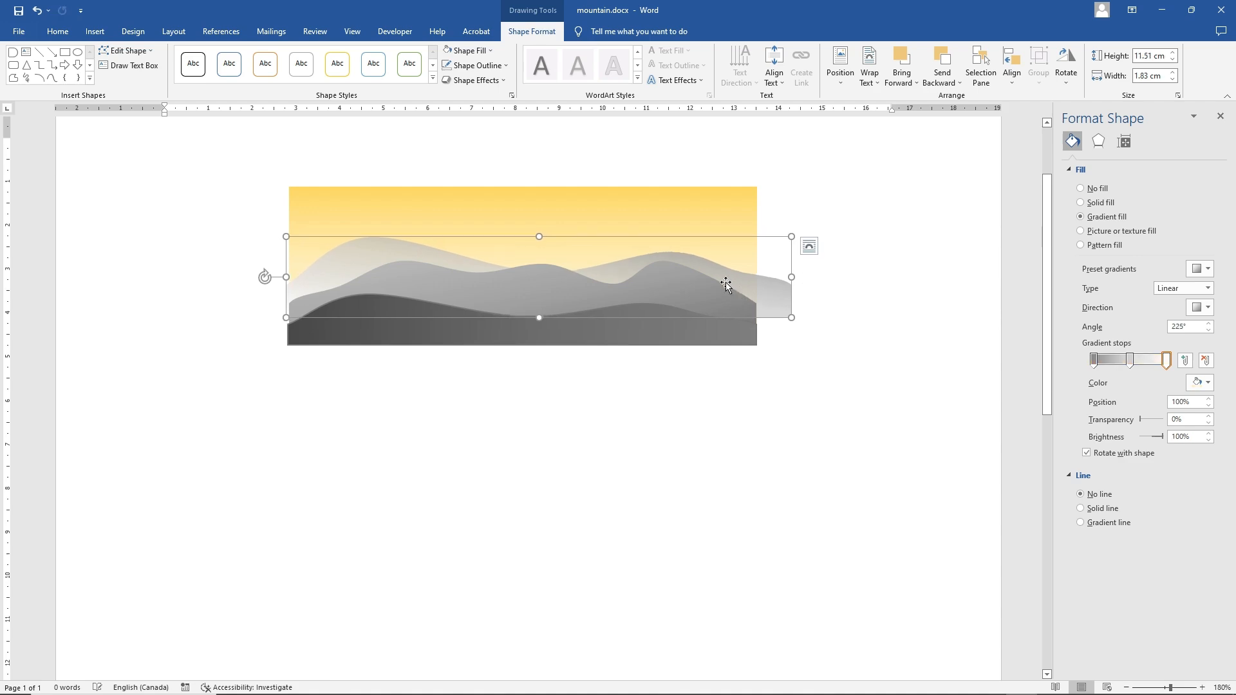
left_click_drag(540, 235, 543, 232)
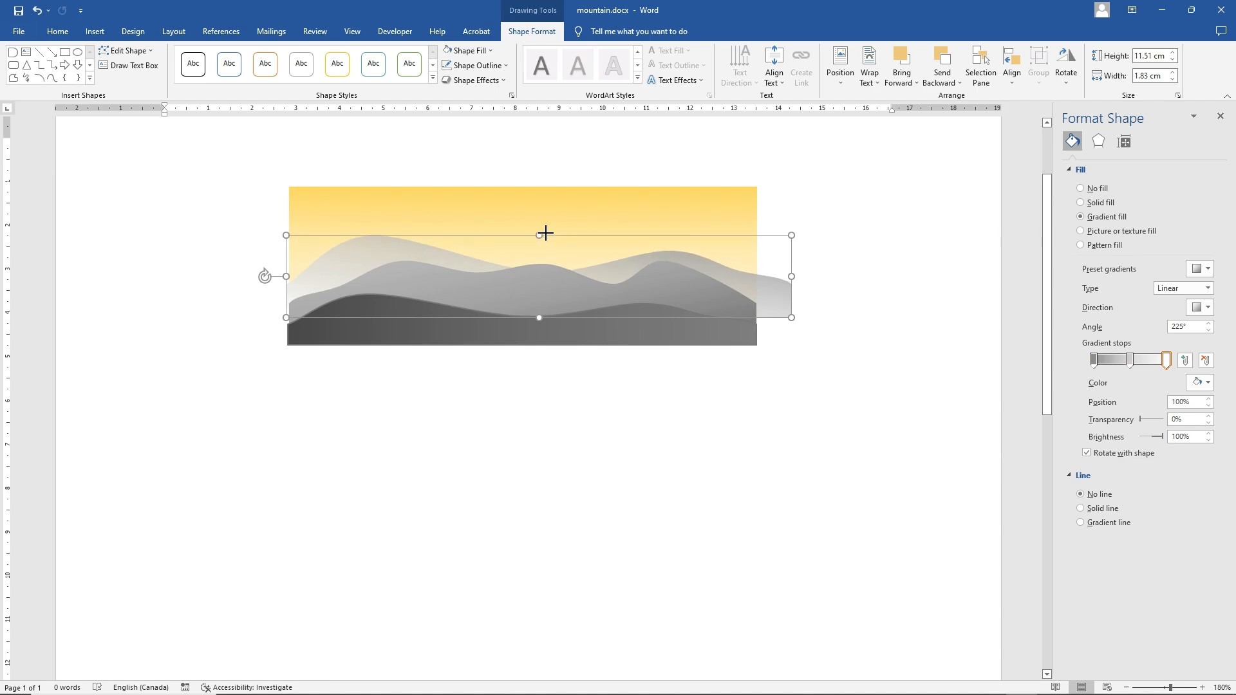
Flip the pale hill horizontally, widen it to about 11.33 cm, and move it to the blank area below the picture
left_click_drag(286, 277, 975, 276)
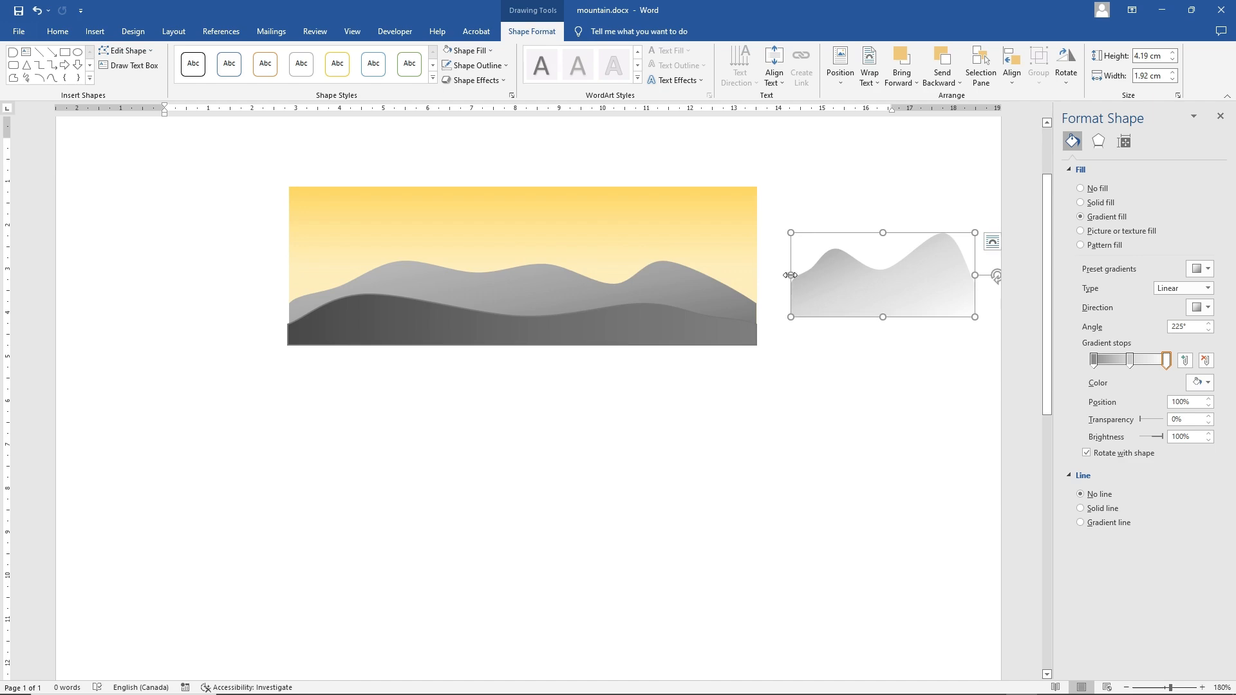
left_click_drag(792, 277, 478, 275)
left_click_drag(776, 235, 602, 419)
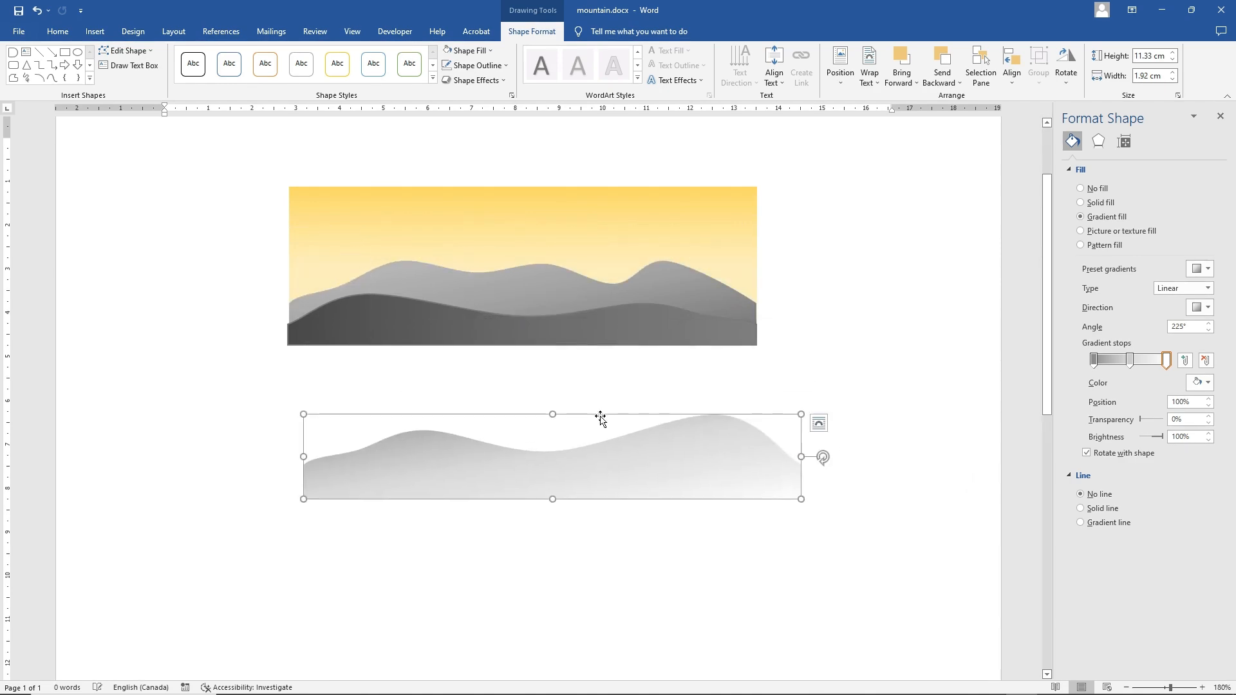
Add a smooth edit point on the pale hill's left slope and reshape the slope into a raised, rounded shoulder
right_click(416, 462)
left_click(478, 295)
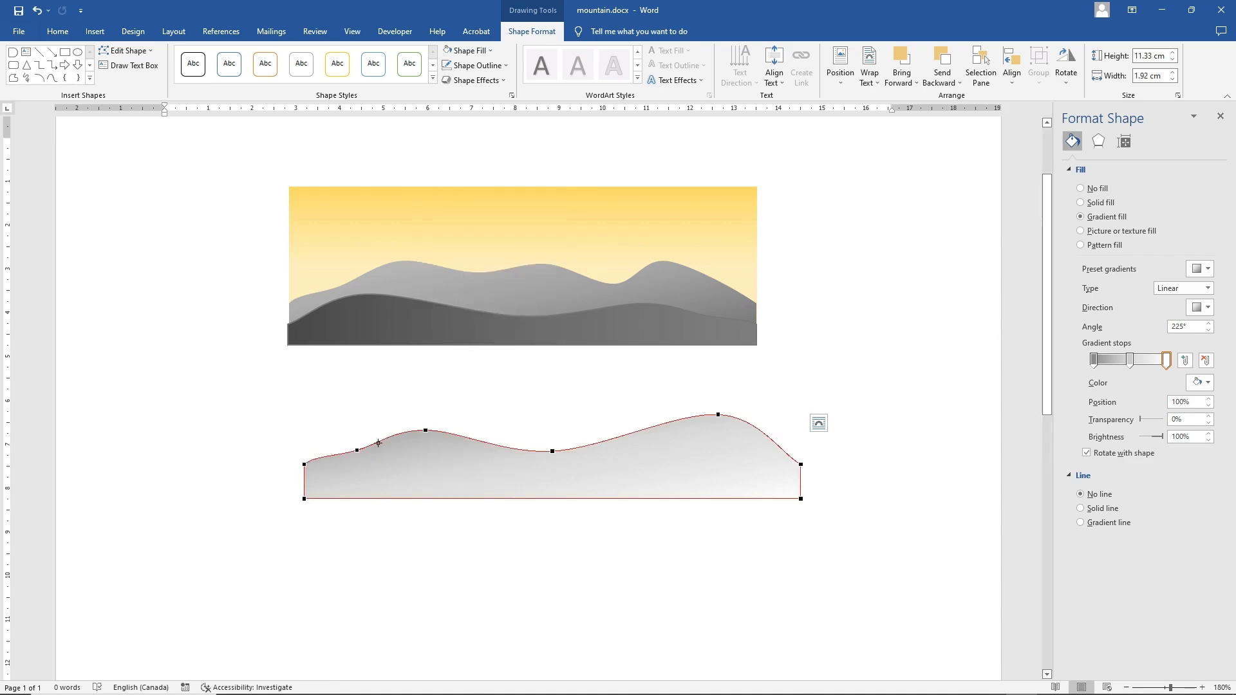
right_click(378, 443)
left_click(413, 449)
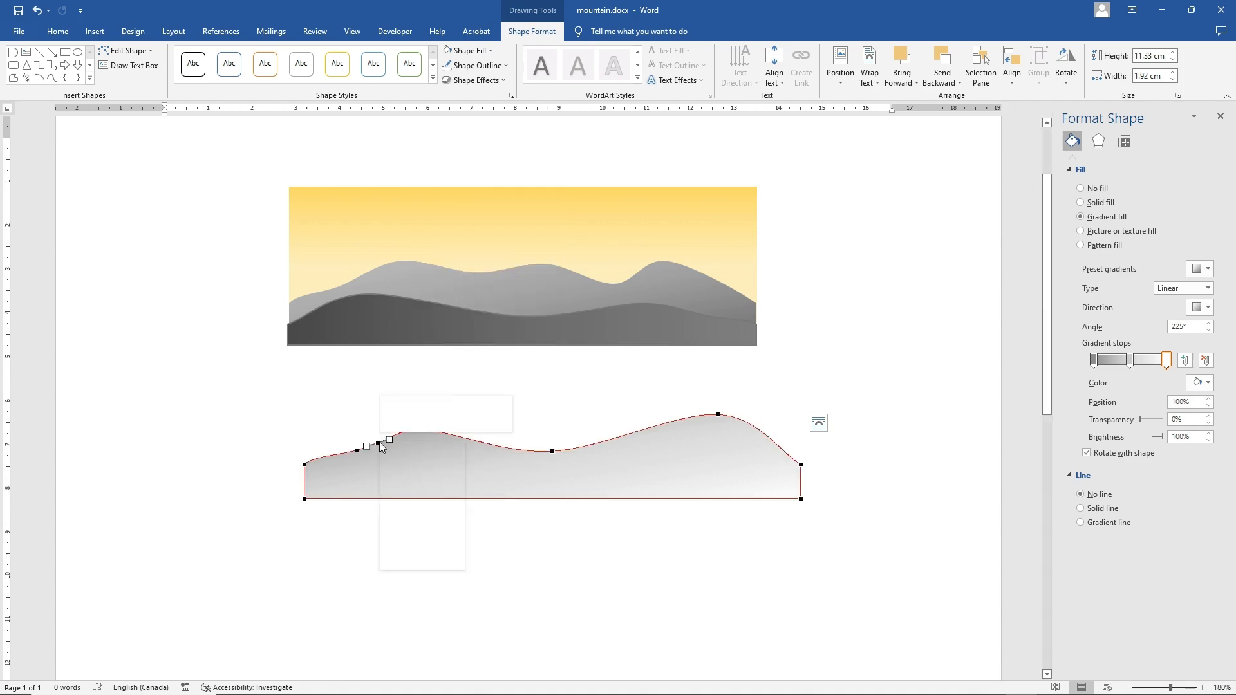
right_click(382, 447)
left_click(428, 514)
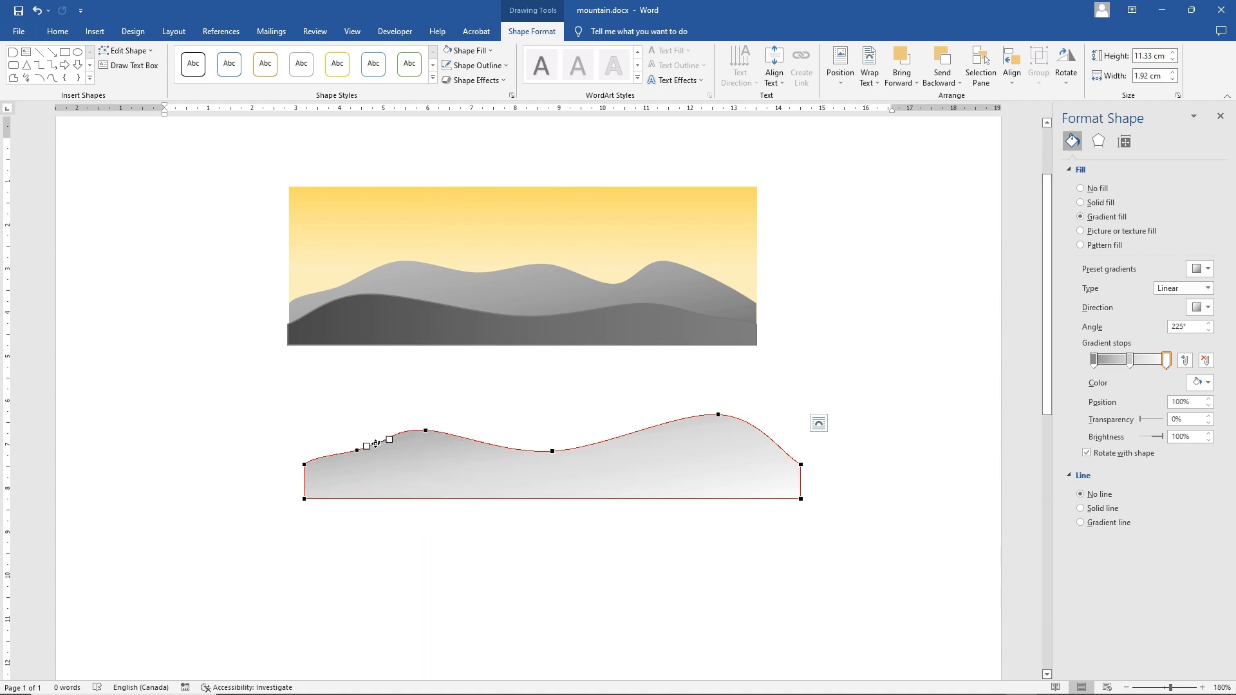
mouse_move(376, 445)
left_mouse_down()
mouse_move(369, 423)
mouse_move(323, 444)
mouse_move(391, 433)
left_mouse_up()
left_click(437, 463)
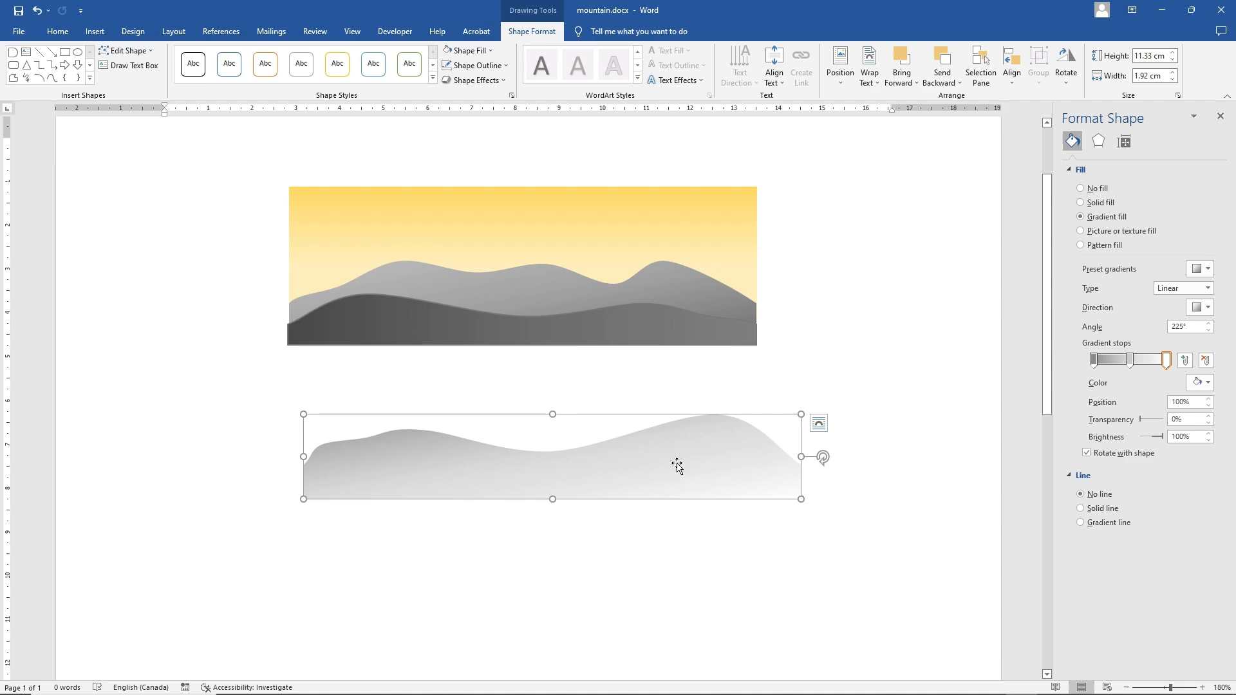
Edit the pale hill's points to raise the right peak slightly and make the central valley shallower
right_click(721, 454)
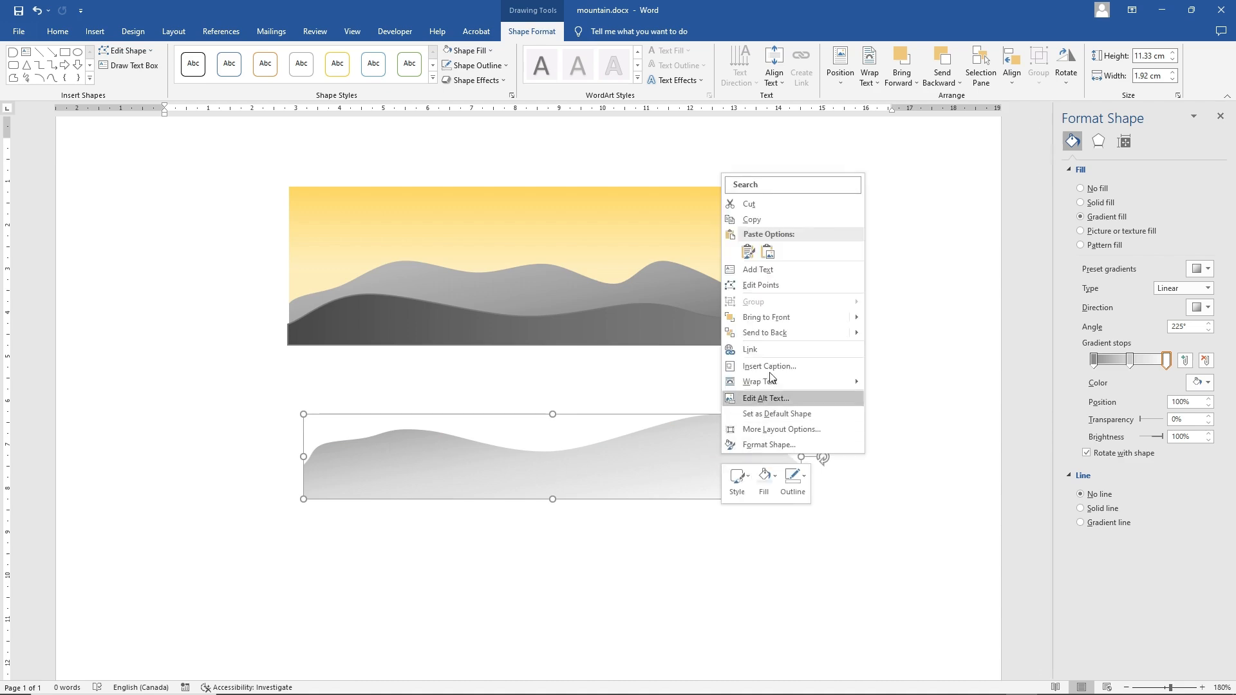
left_click(750, 291)
mouse_move(719, 413)
left_mouse_down()
mouse_move(716, 438)
mouse_move(750, 417)
mouse_move(709, 422)
mouse_move(705, 408)
left_mouse_up()
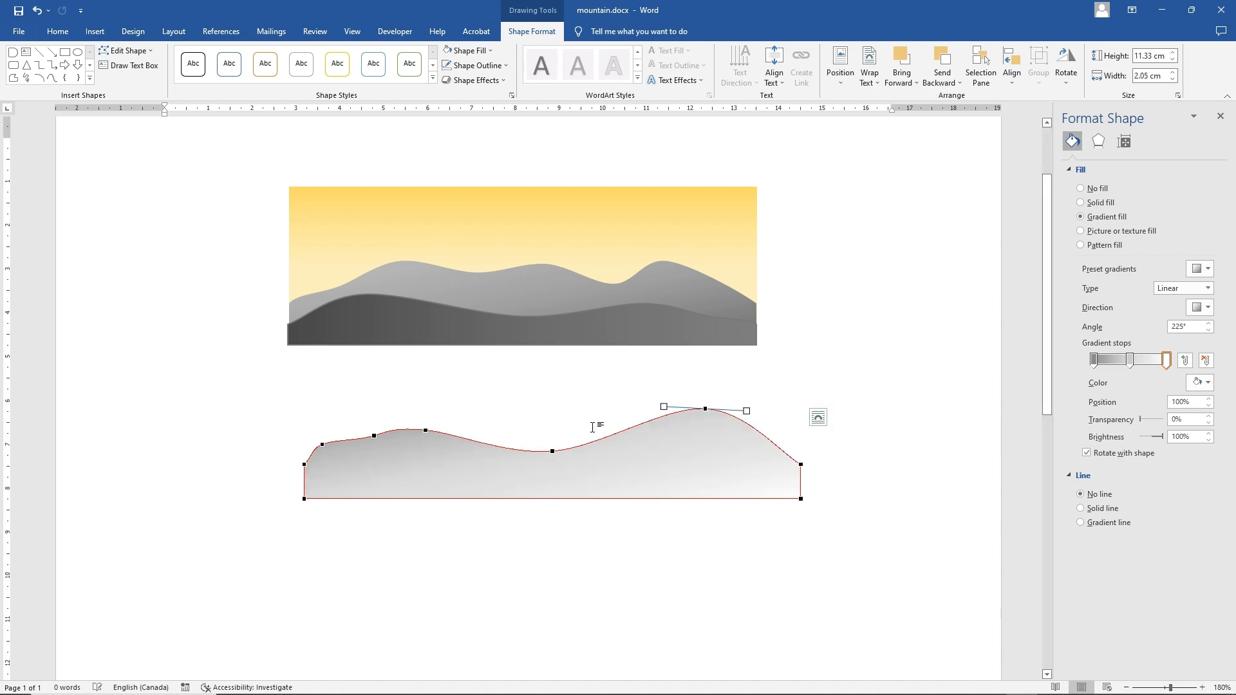
left_click_drag(552, 450, 551, 438)
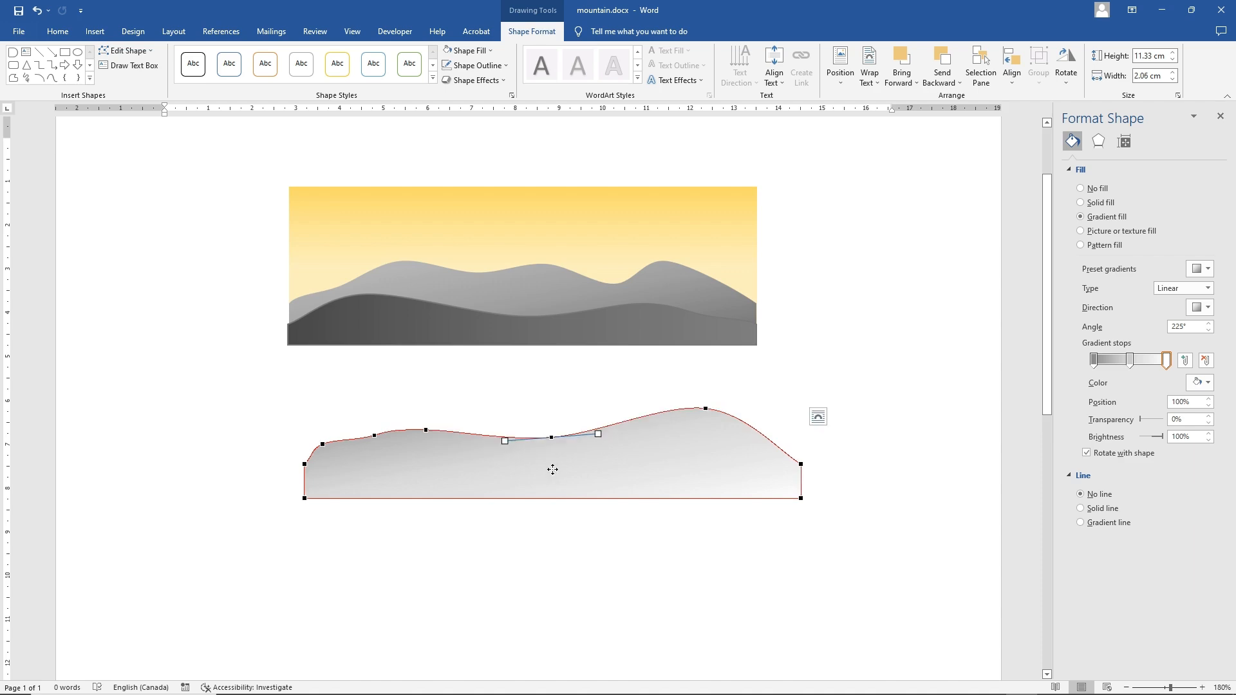
right_click(552, 470)
left_click(547, 426)
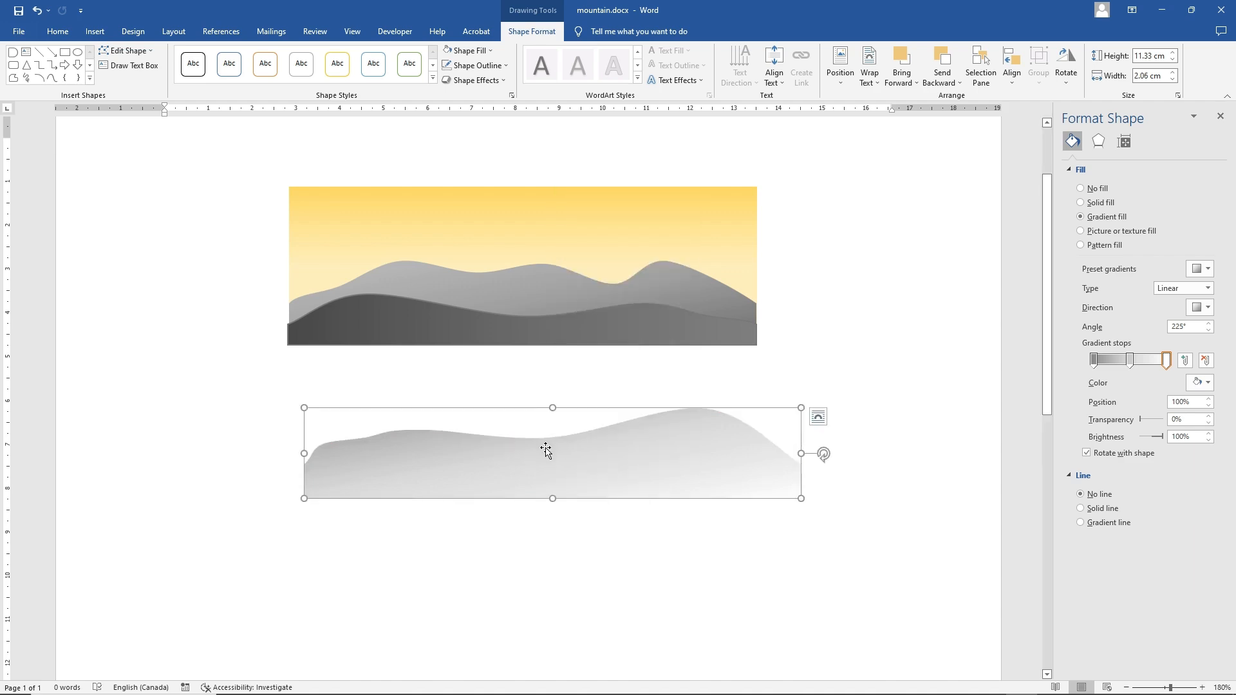
Add a smooth edit point on the pale hill's contour just left of the central valley
right_click(546, 451)
left_click(560, 282)
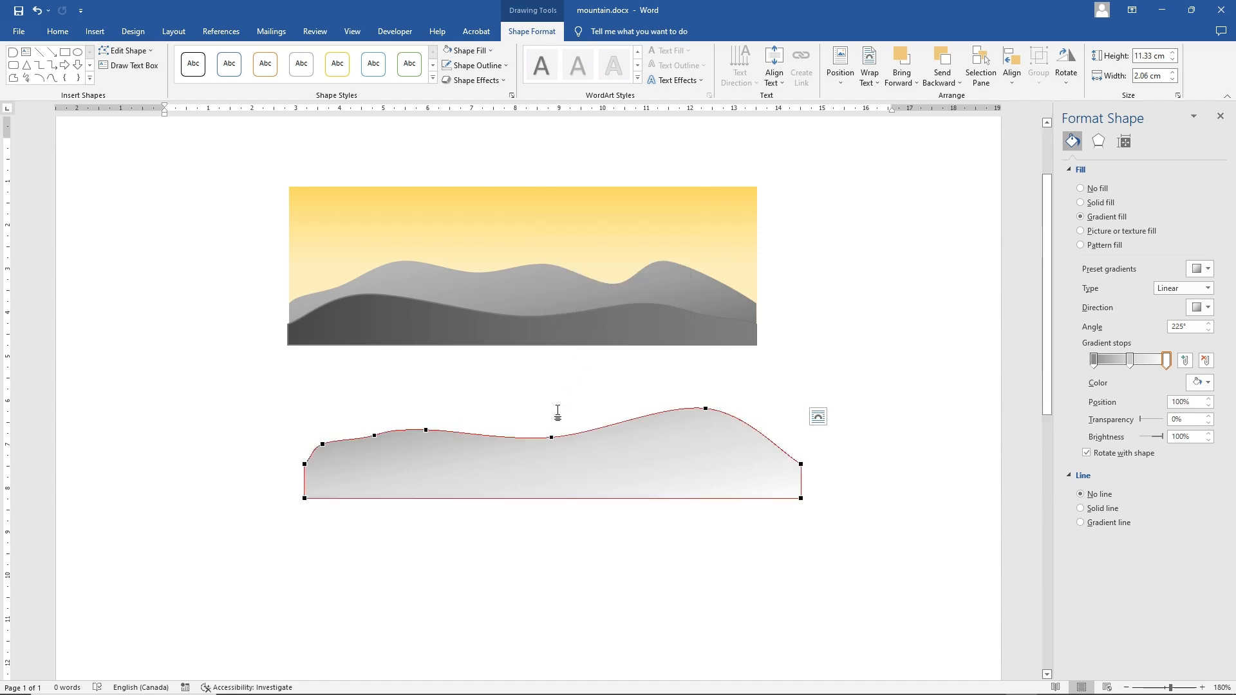
right_click(506, 437)
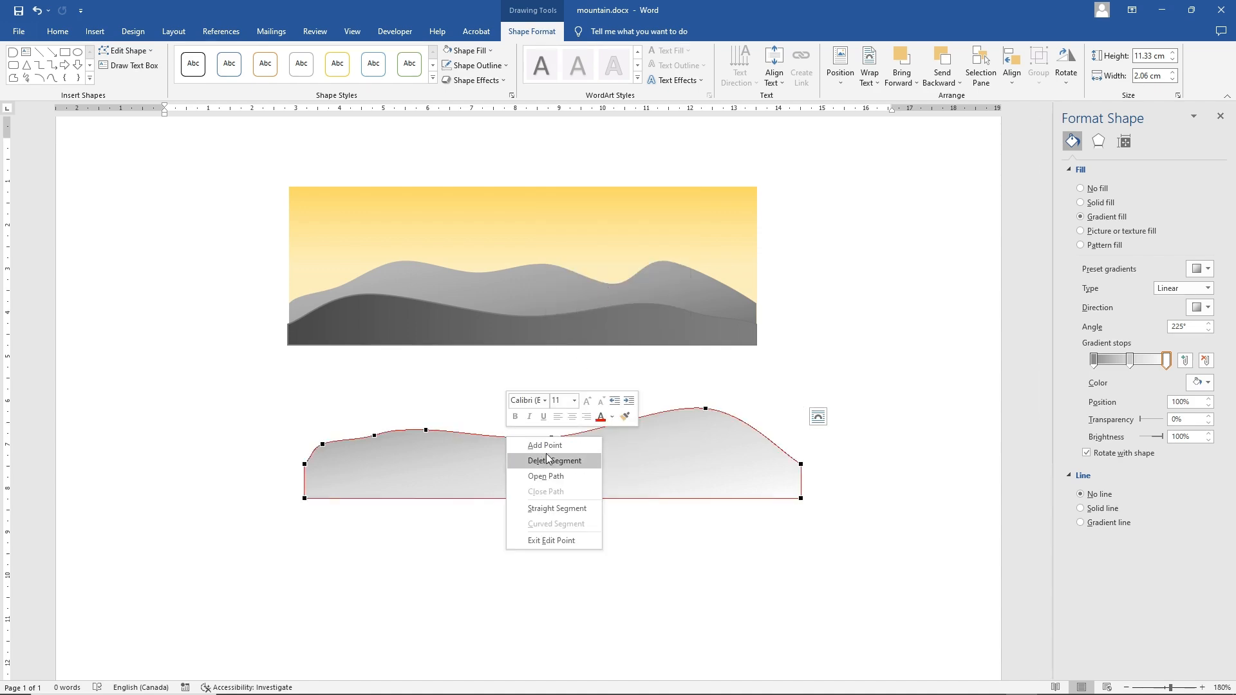
left_click(547, 443)
right_click(518, 444)
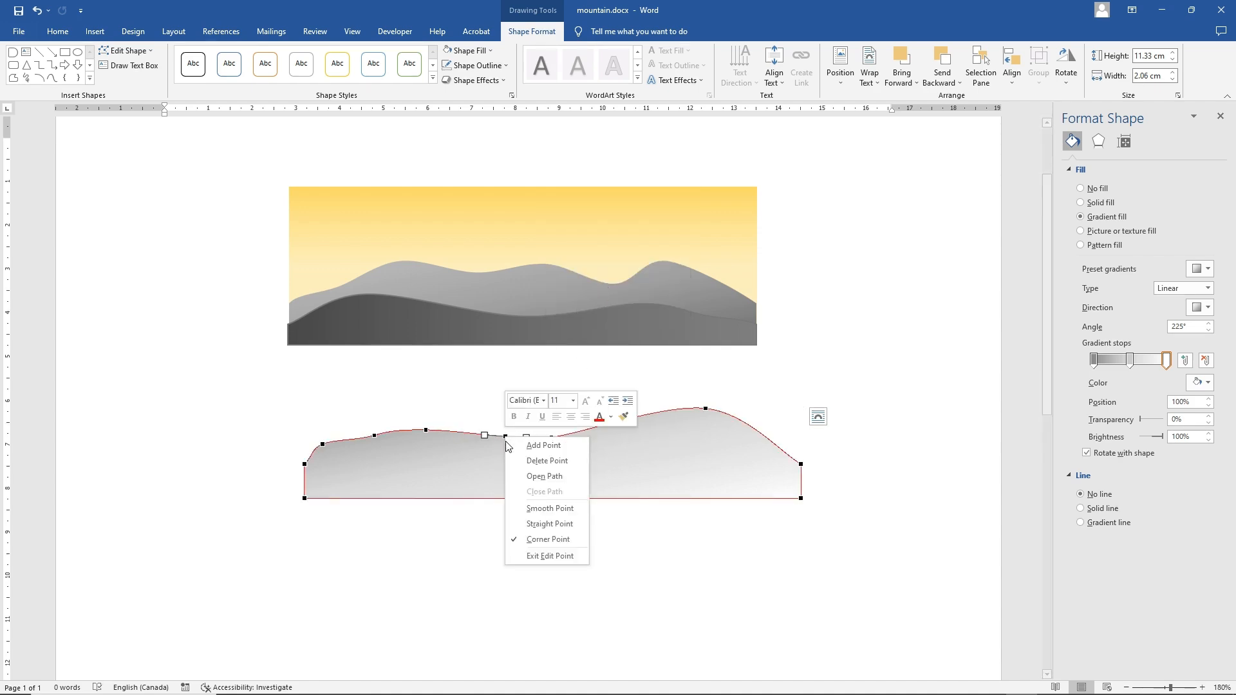
left_click(541, 509)
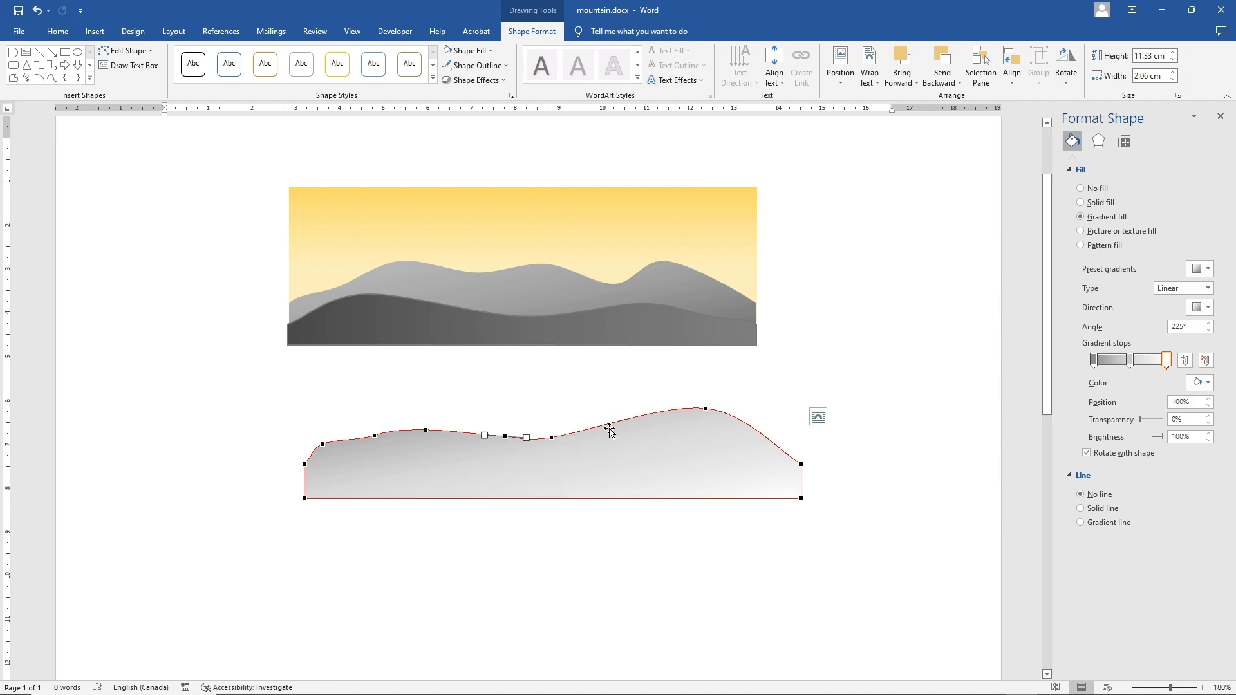
right_click(611, 428)
Add a smooth point on the slope rising to the pale hill's right peak and bend its handles into a small ledge
right_click(572, 461)
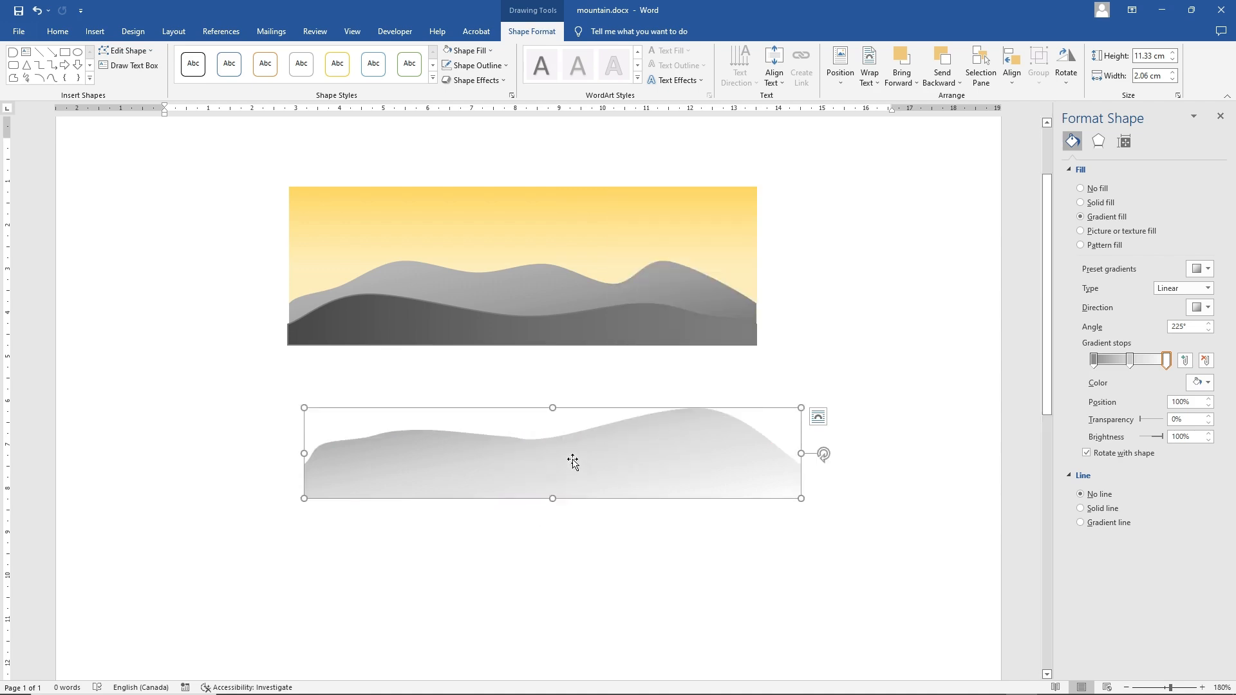
left_click(612, 290)
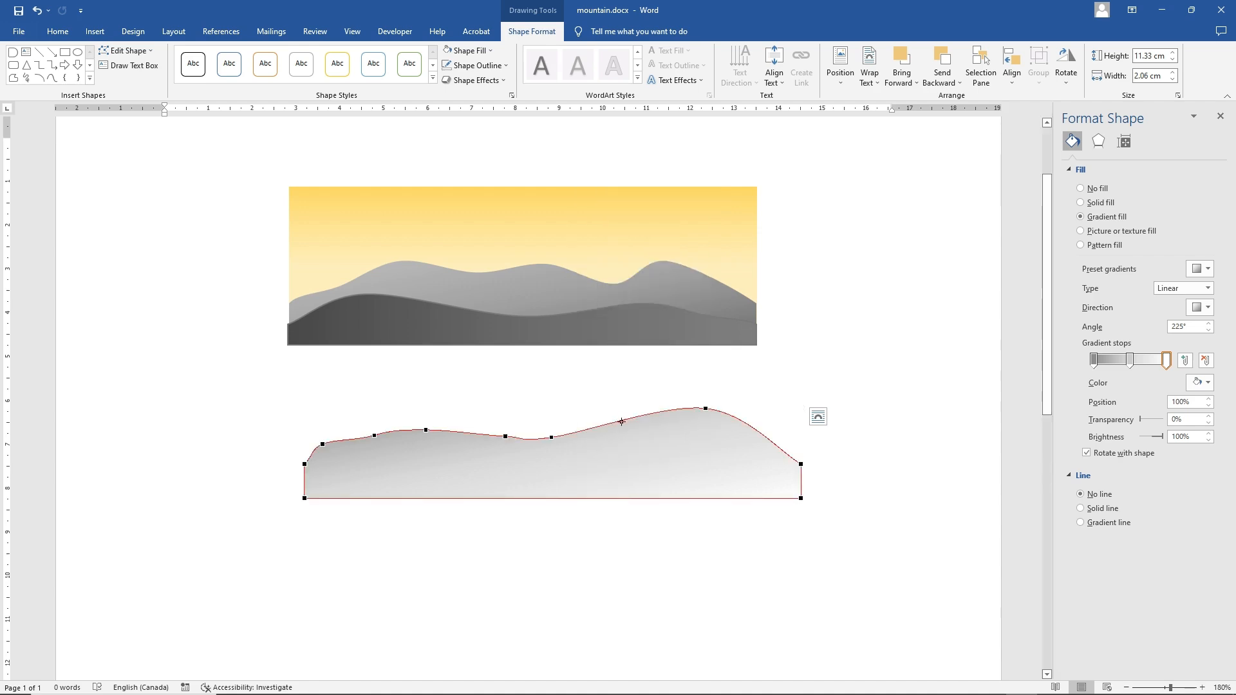
right_click(615, 421)
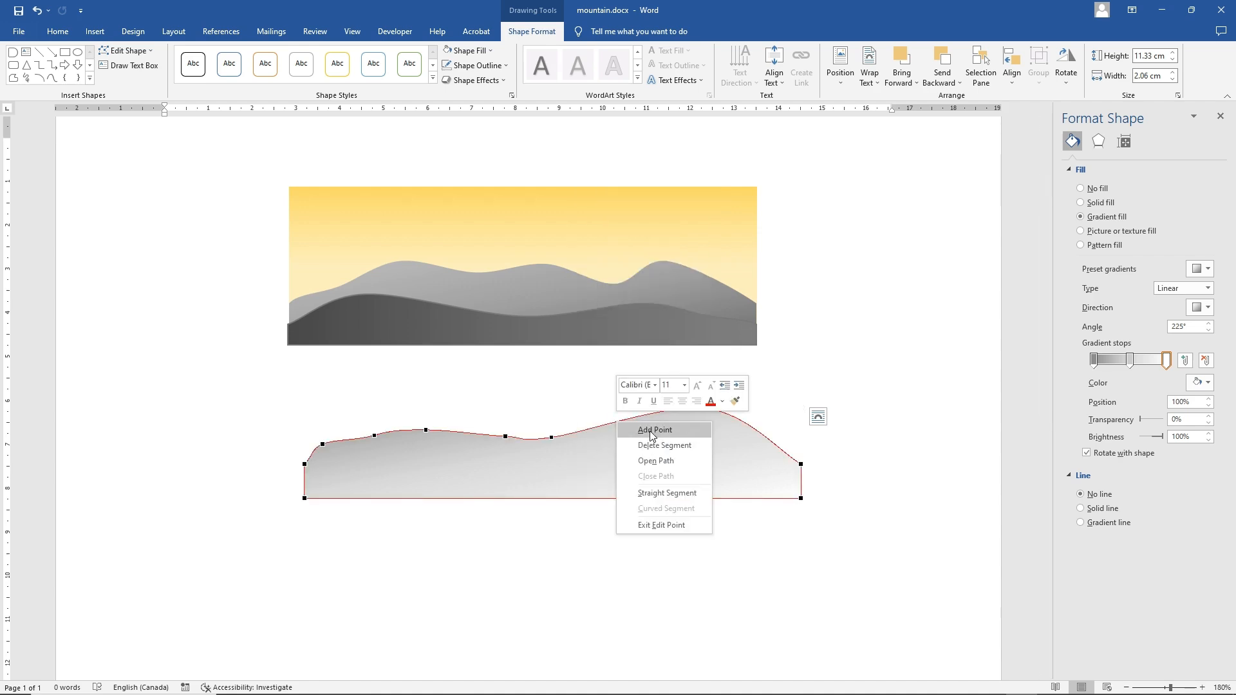
left_click(643, 429)
left_click_drag(614, 420, 623, 416)
right_click(624, 416)
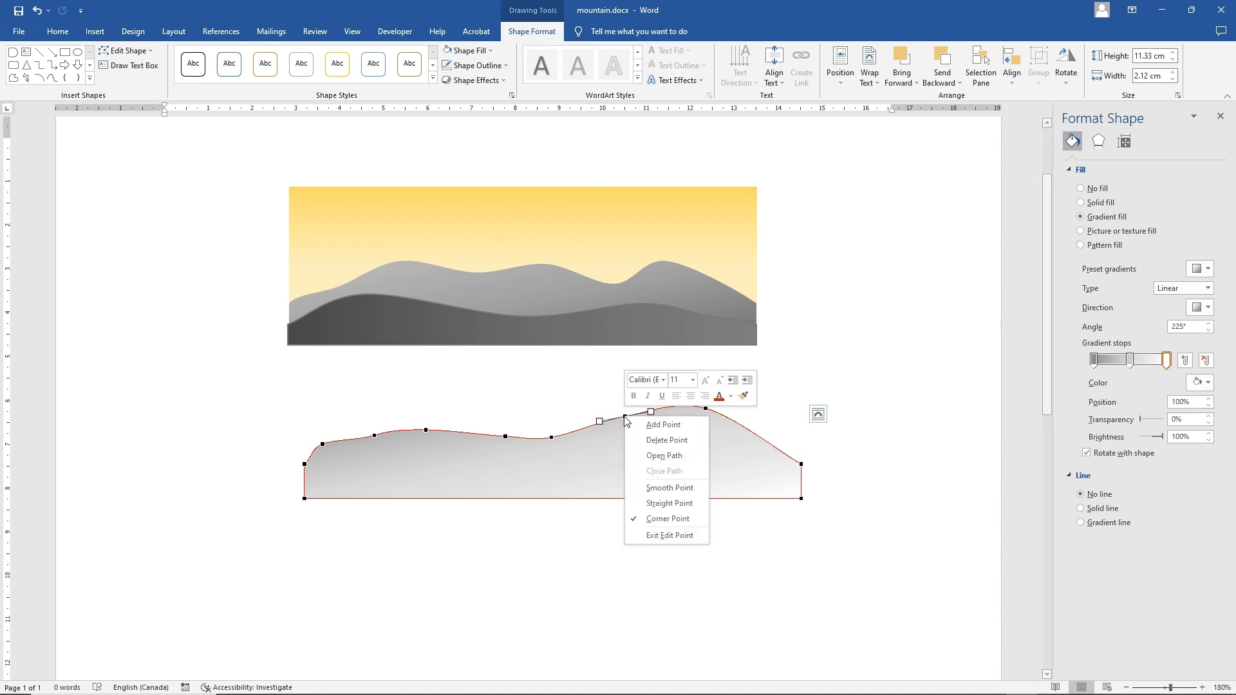
left_click(662, 486)
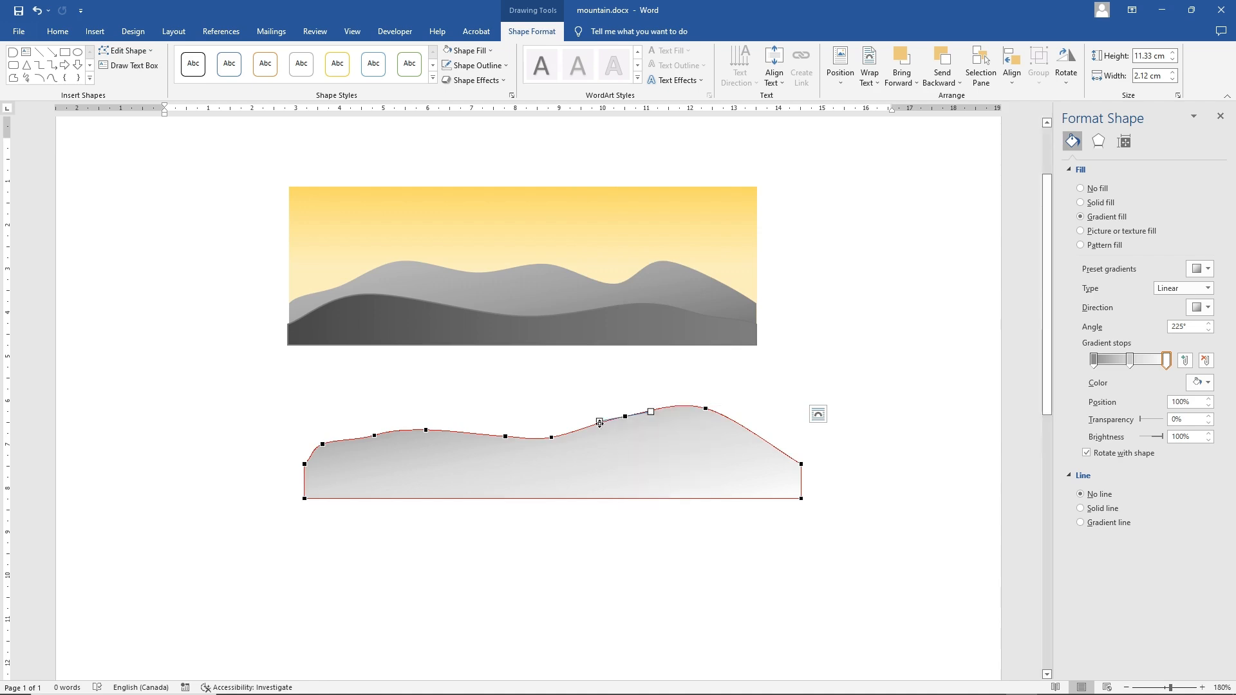
left_click_drag(599, 423, 602, 437)
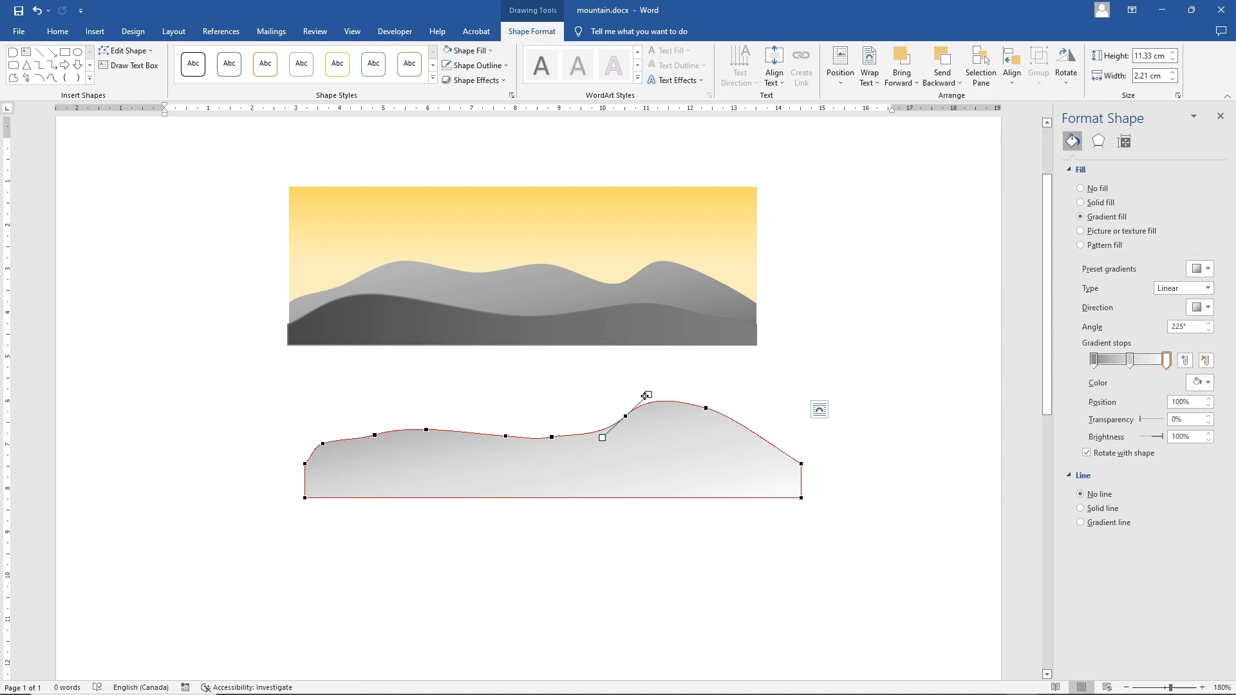
left_click_drag(649, 396, 615, 420)
left_click(629, 447)
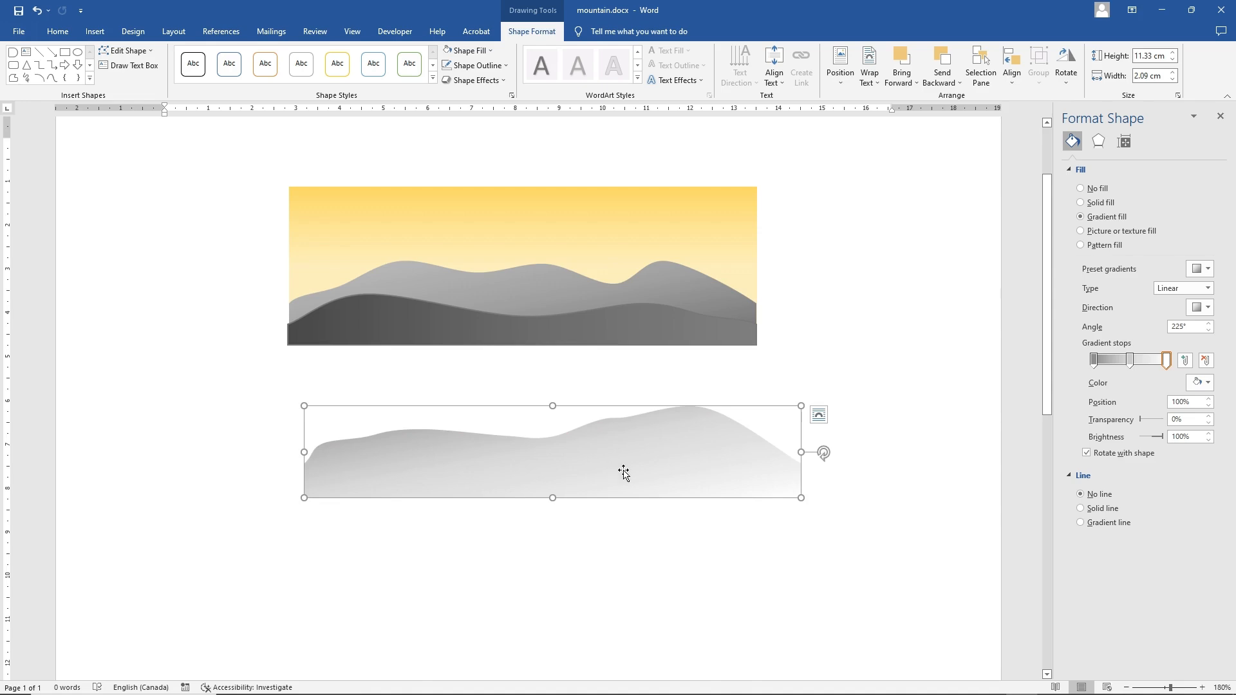
Move the reshaped pale hill back onto the picture and fit it between the sky's side edges, about 10.63 cm across
left_click_drag(624, 472, 598, 277)
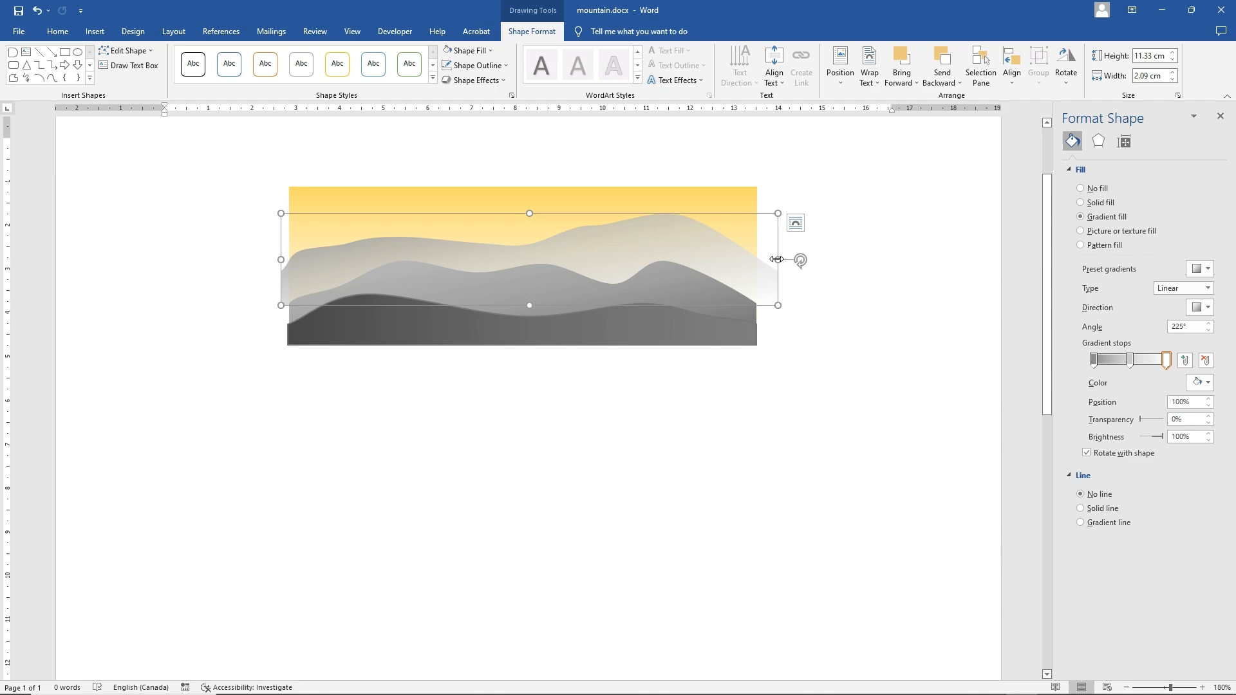
left_click_drag(776, 260, 757, 257)
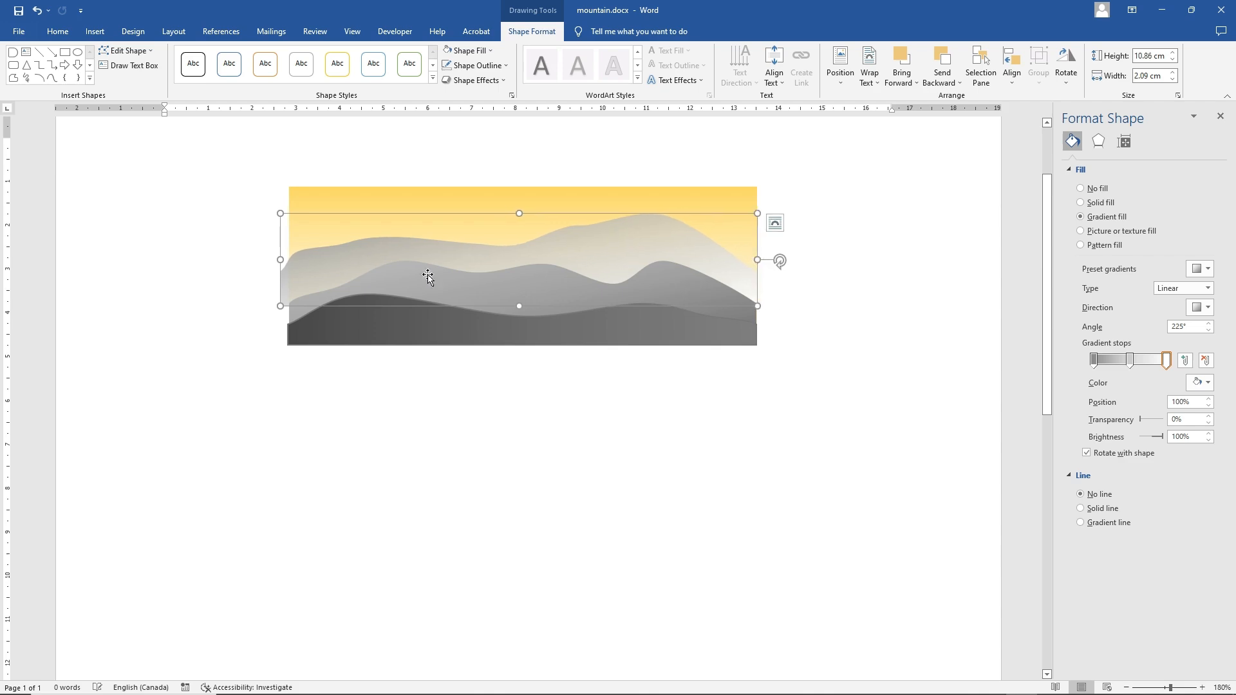
left_click_drag(281, 259, 288, 259)
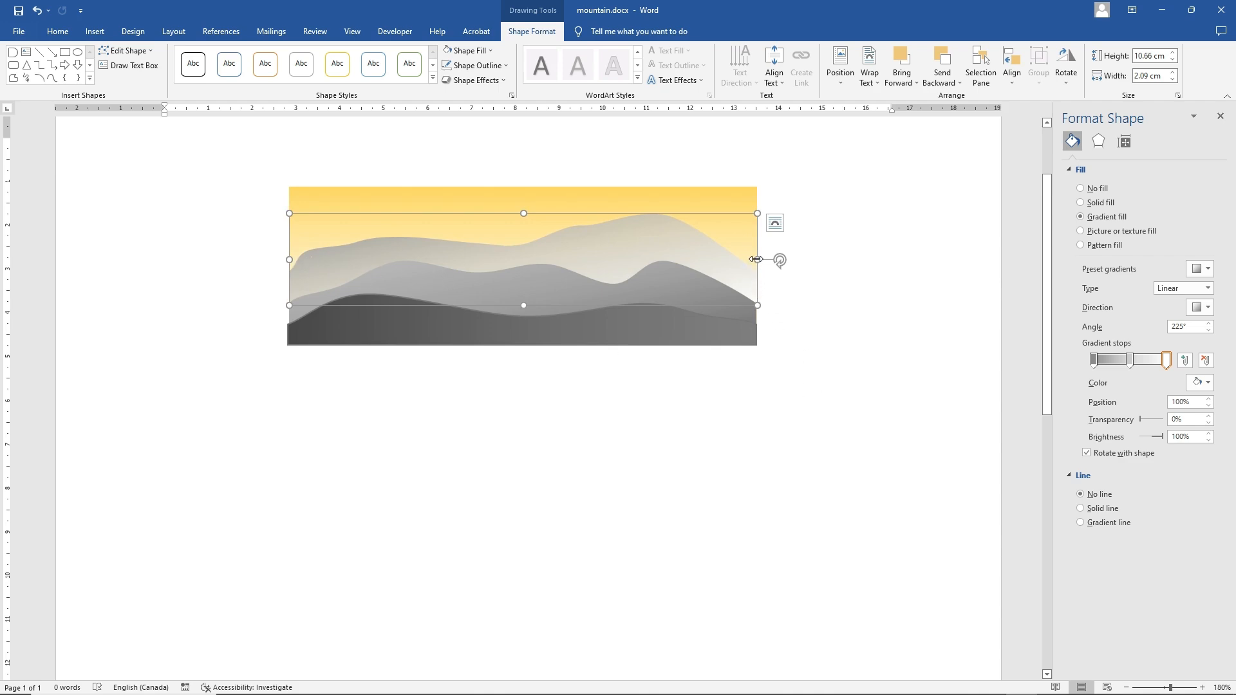
left_click_drag(757, 260, 755, 259)
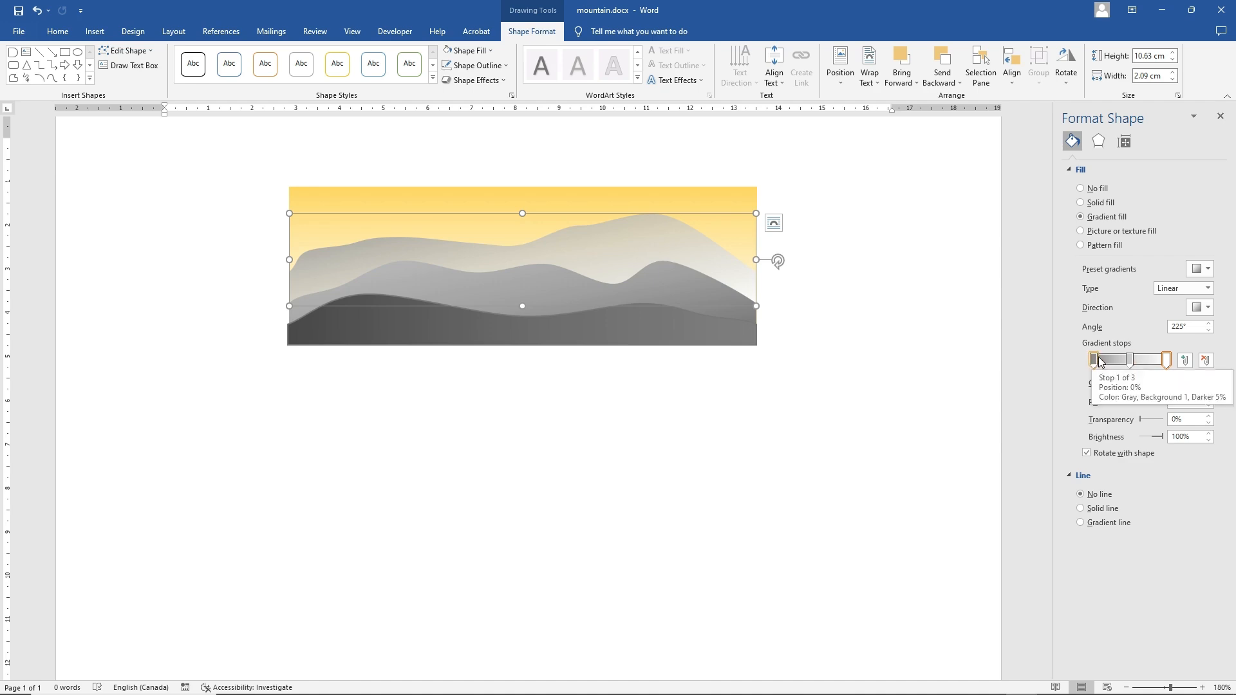
Fine-tune the transparency of the pale hill's middle gradient stop and make its first stop slightly transparent
left_click(1132, 362)
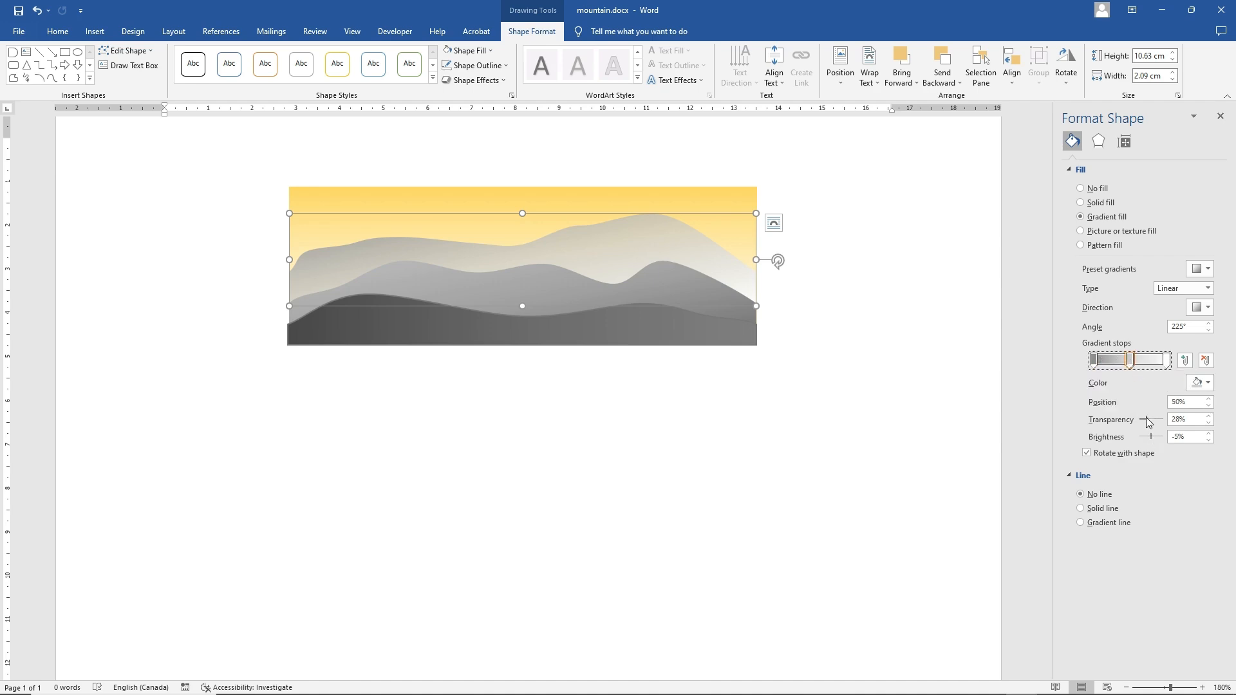
left_click(1168, 361)
left_click(1131, 360)
left_click(1148, 420)
mouse_move(1149, 423)
left_mouse_down()
mouse_move(1160, 420)
mouse_move(1145, 419)
left_mouse_up()
left_click(1094, 360)
mouse_move(1140, 419)
left_mouse_down()
mouse_move(1155, 419)
mouse_move(1144, 421)
left_mouse_up()
left_click(851, 387)
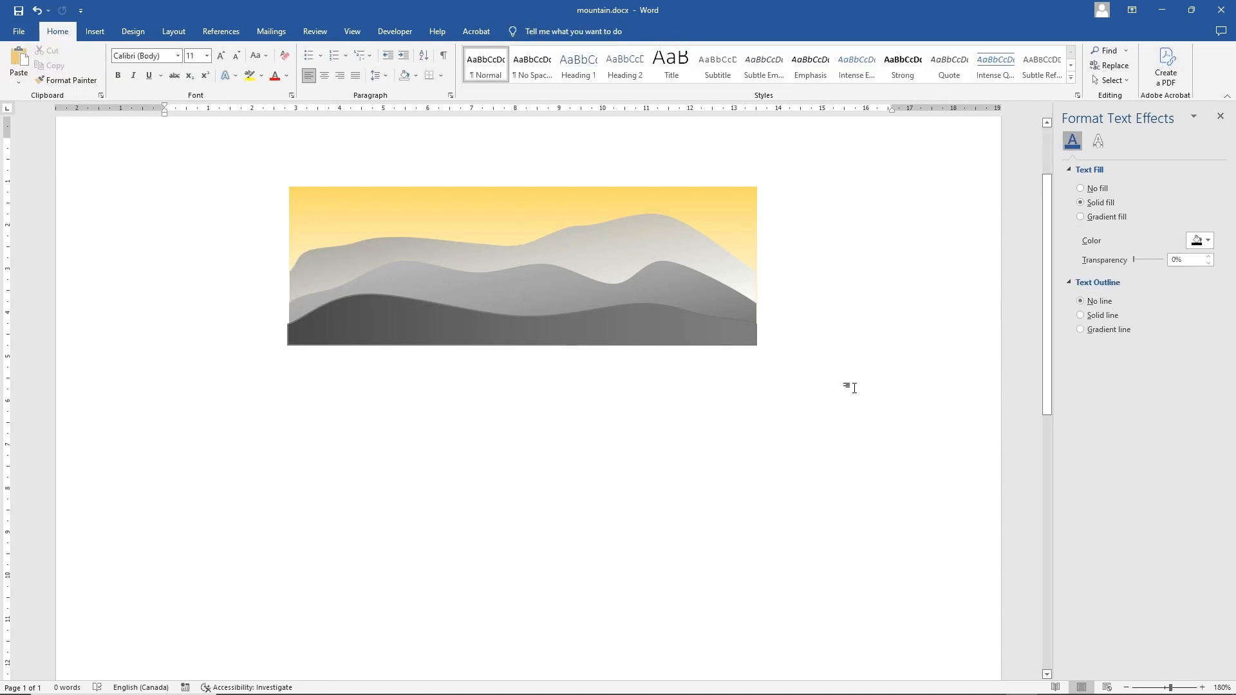
Slightly lower the tops of the middle hill and the pale hill, leaving the pale hill about 2.05 cm tall
left_click(536, 298)
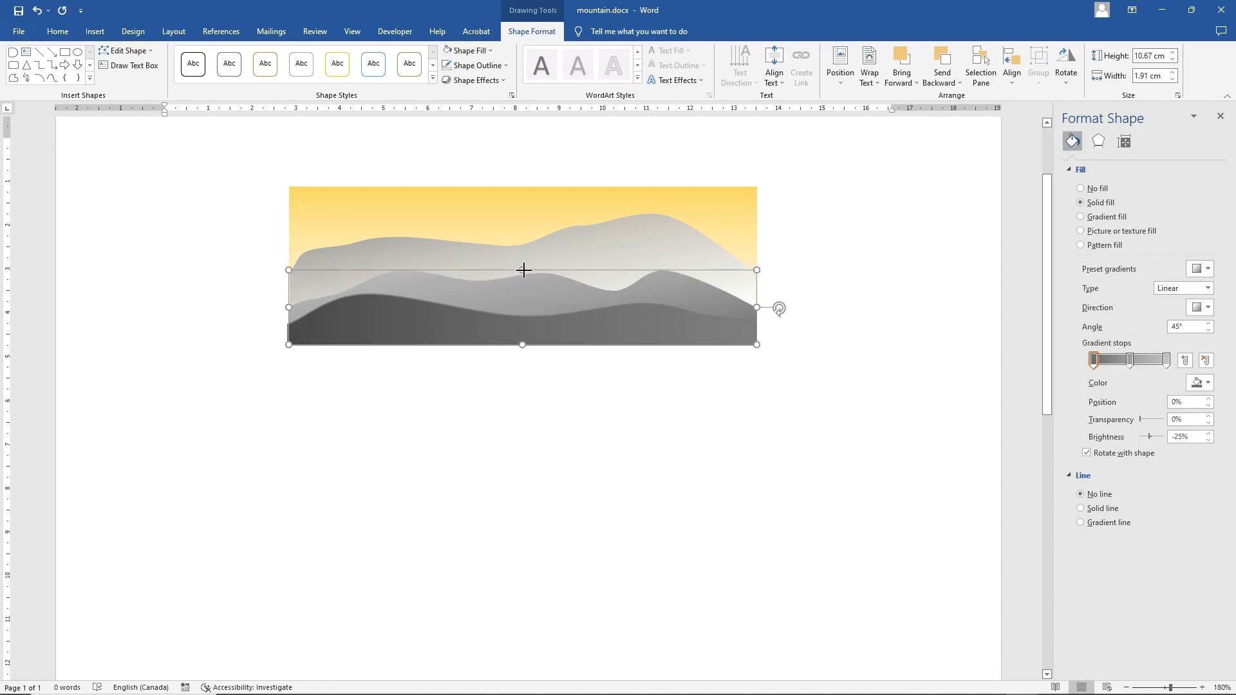
left_click(586, 249)
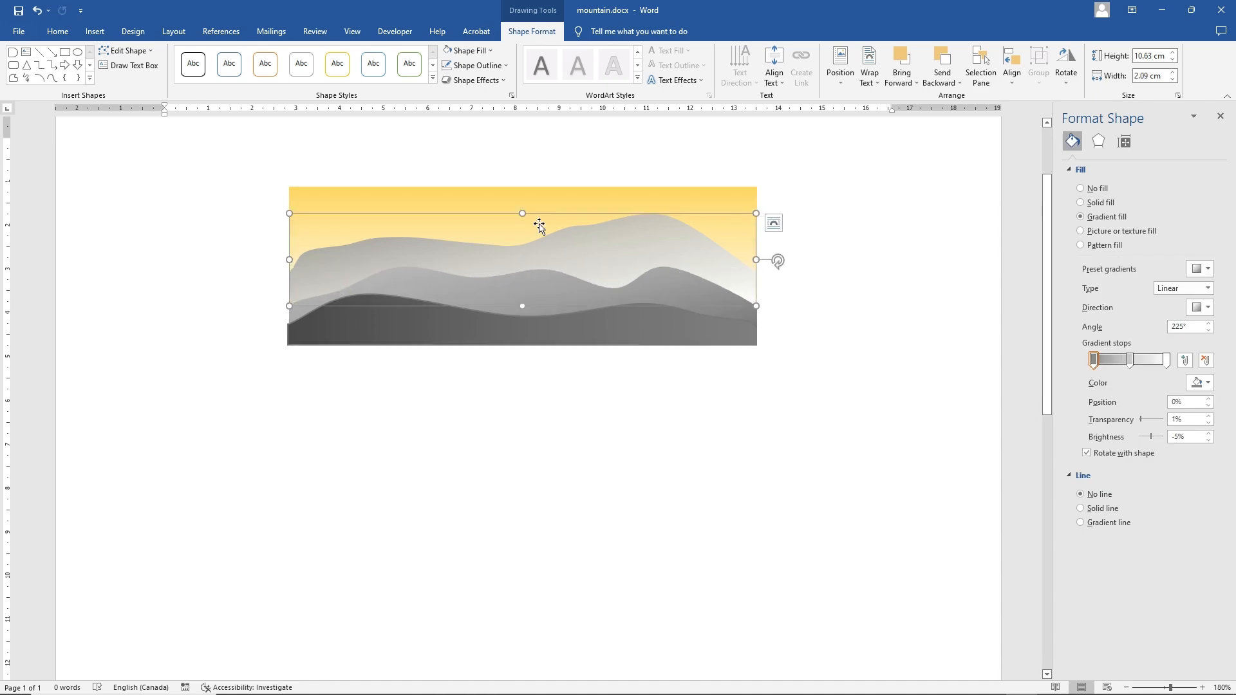
left_click_drag(522, 213, 523, 215)
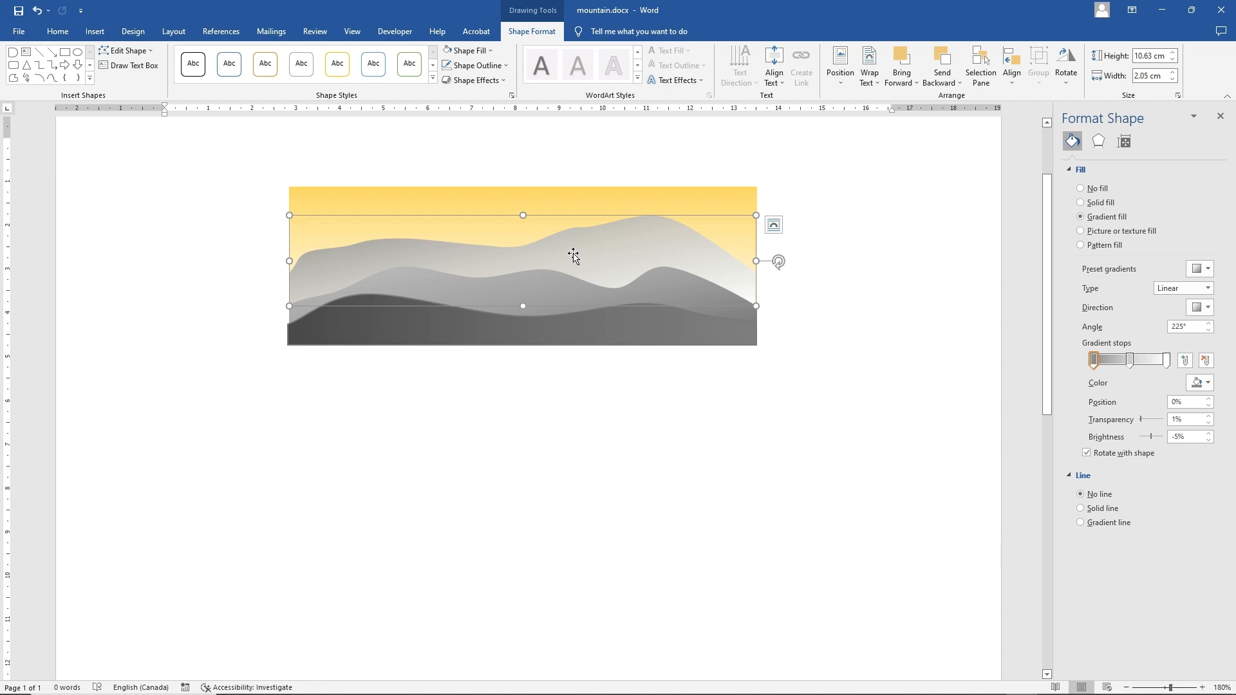
Add a smooth edit point on the pale hill's contour left of the central valley and raise it into a rounded peak
right_click(442, 249)
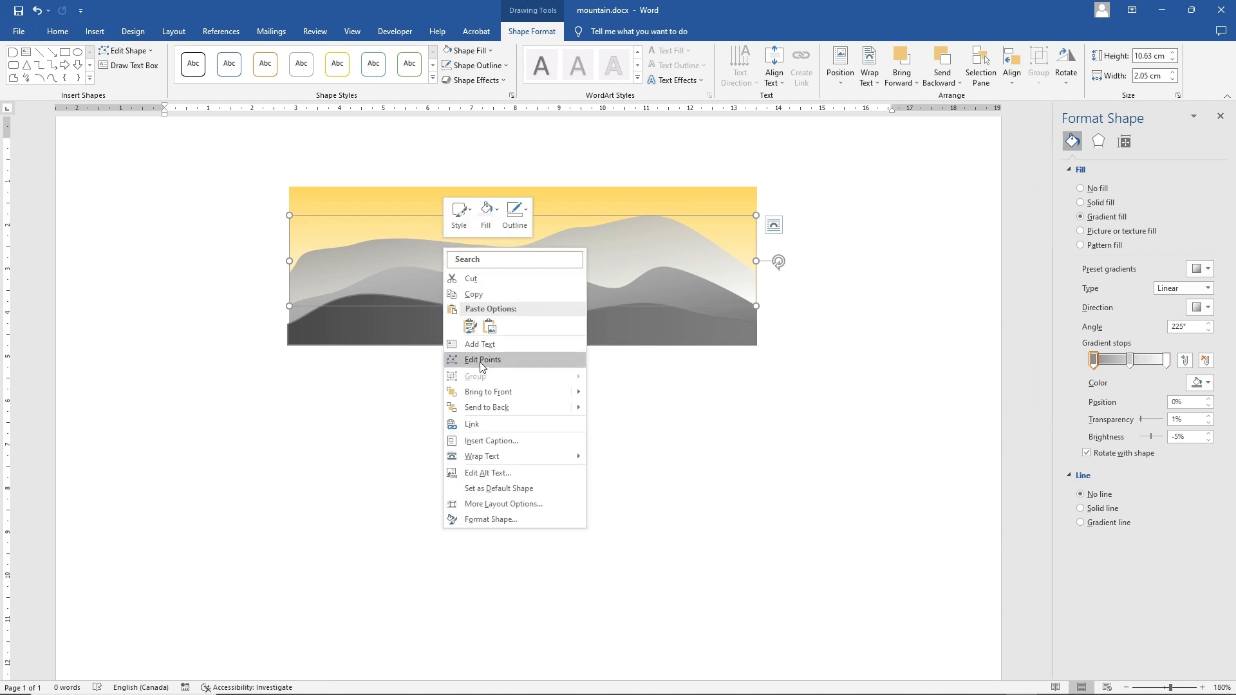
left_click(480, 362)
right_click(445, 240)
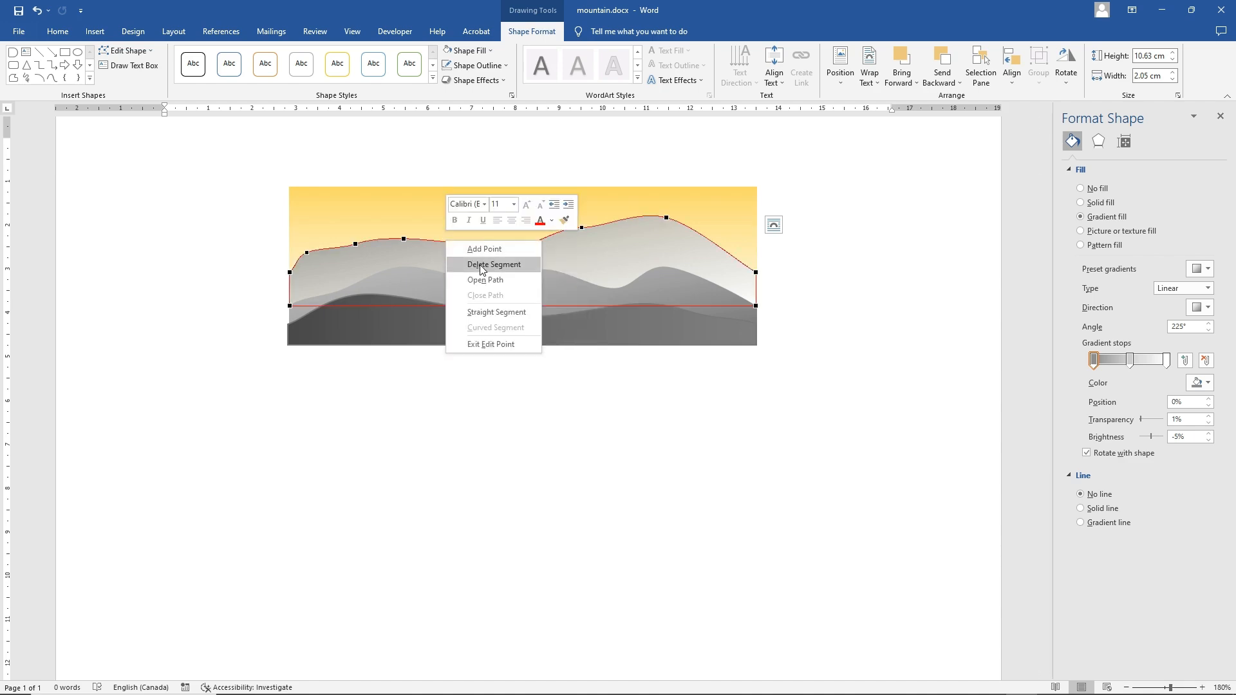
left_click(485, 250)
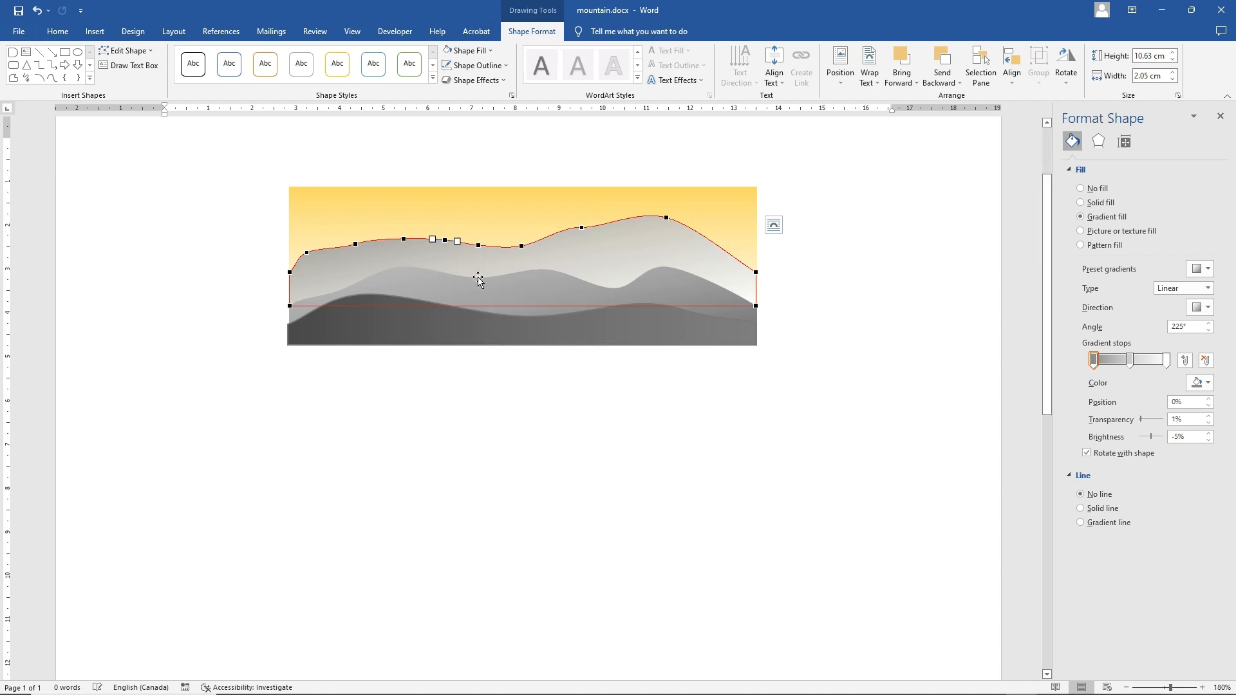
right_click(445, 238)
left_click(480, 310)
mouse_move(445, 241)
left_mouse_down()
mouse_move(447, 225)
mouse_move(477, 227)
mouse_move(461, 226)
left_mouse_up()
Adjust the pale hill's points beside the new peak, shifting the valley points right and upward into a shallow, smooth dip
left_click(482, 244, "ctrl")
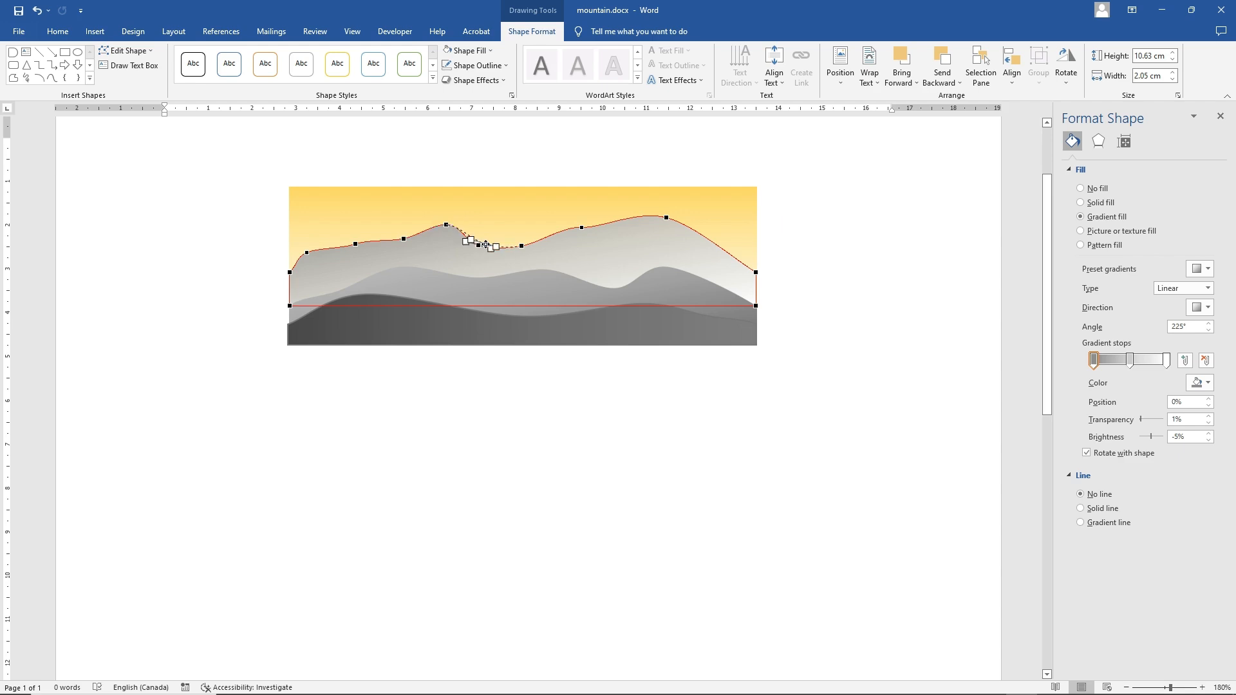
left_click(402, 240)
left_click_drag(485, 244, 532, 238)
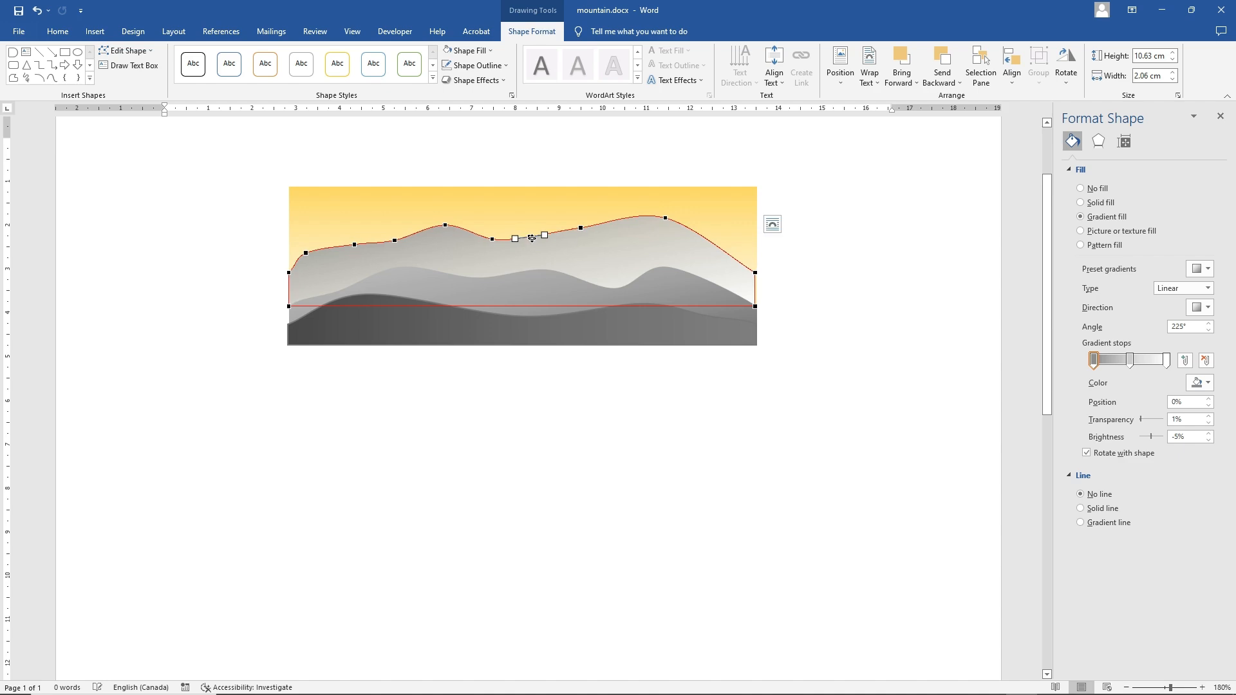
left_click(539, 404)
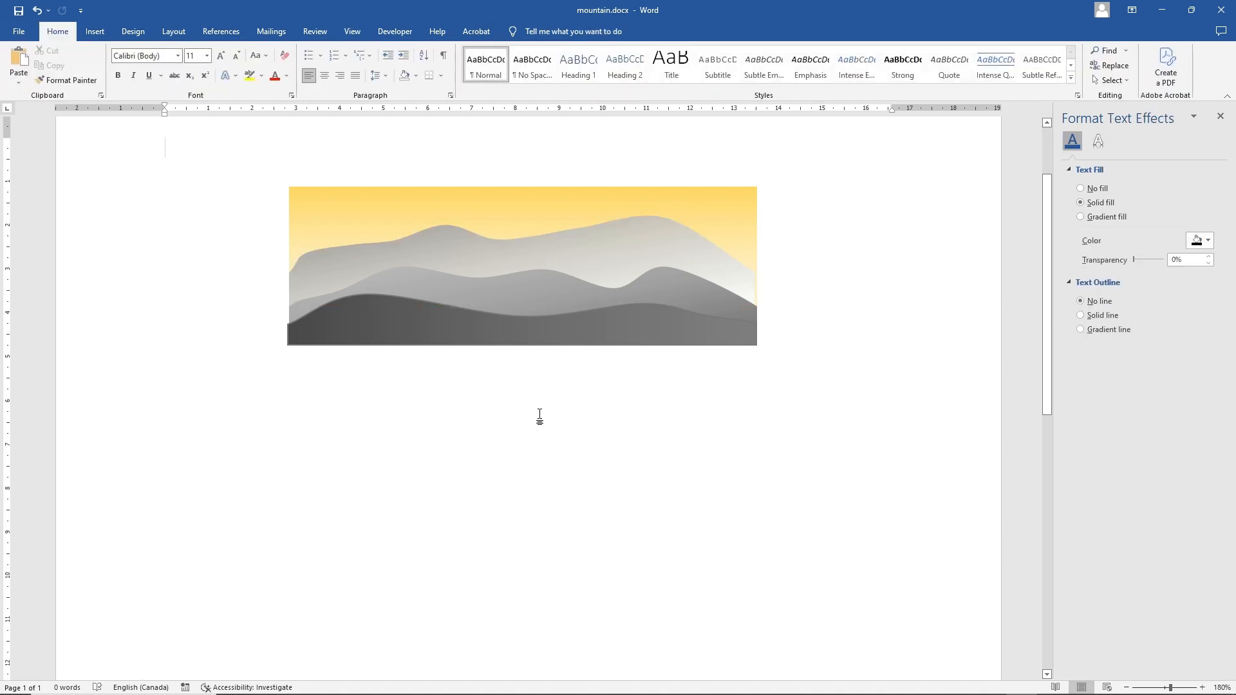
Resize the pale hill to about 1.67 cm tall and 10.67 cm across, and flatten the dark front hill to about 1.1 cm
left_click(521, 222)
left_click_drag(521, 222, 522, 233)
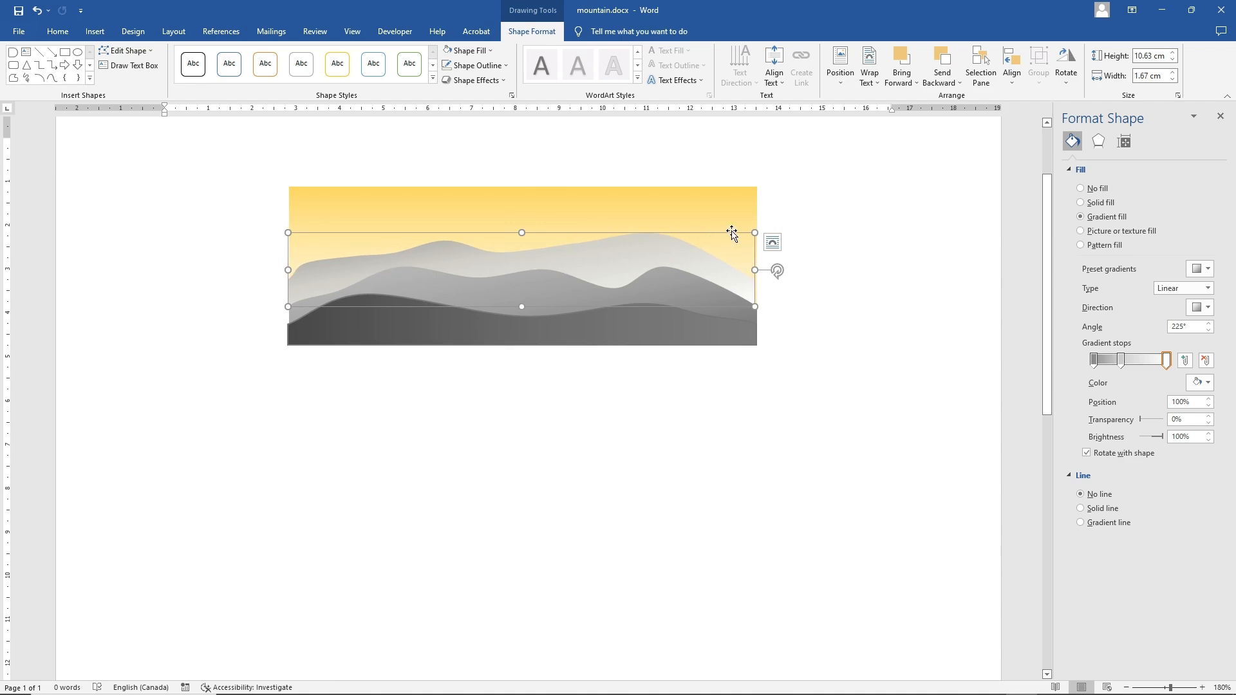
left_click_drag(756, 270, 756, 270)
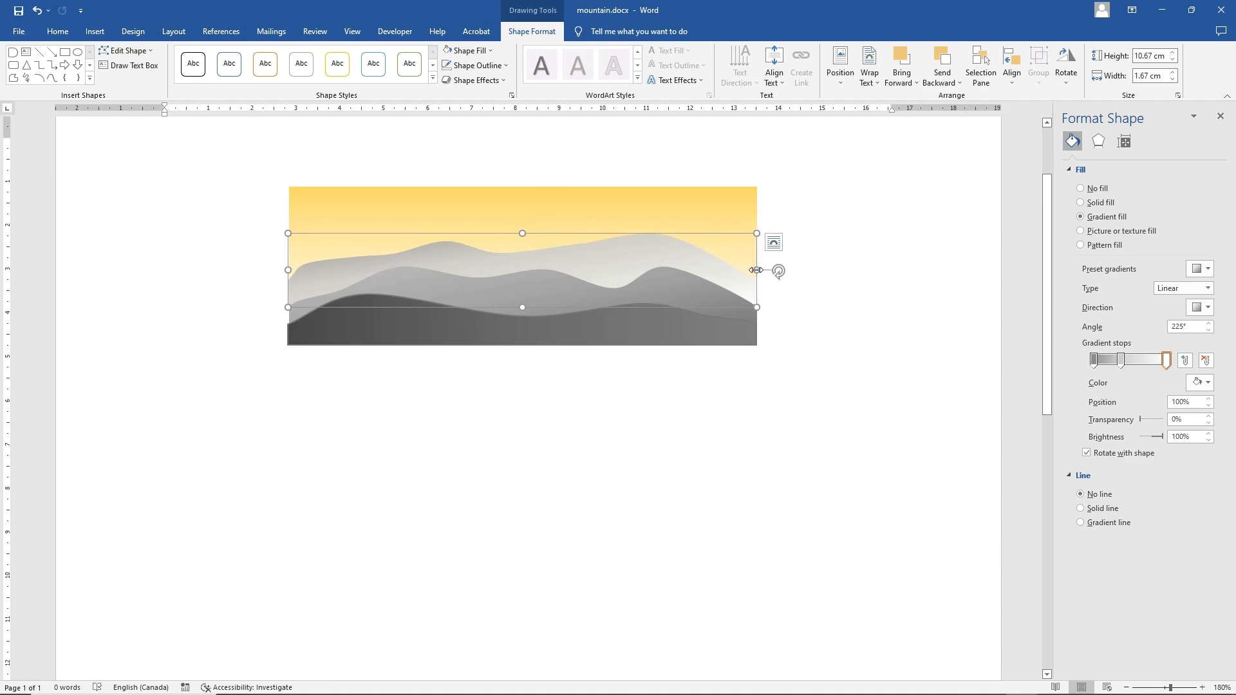
left_click(541, 327)
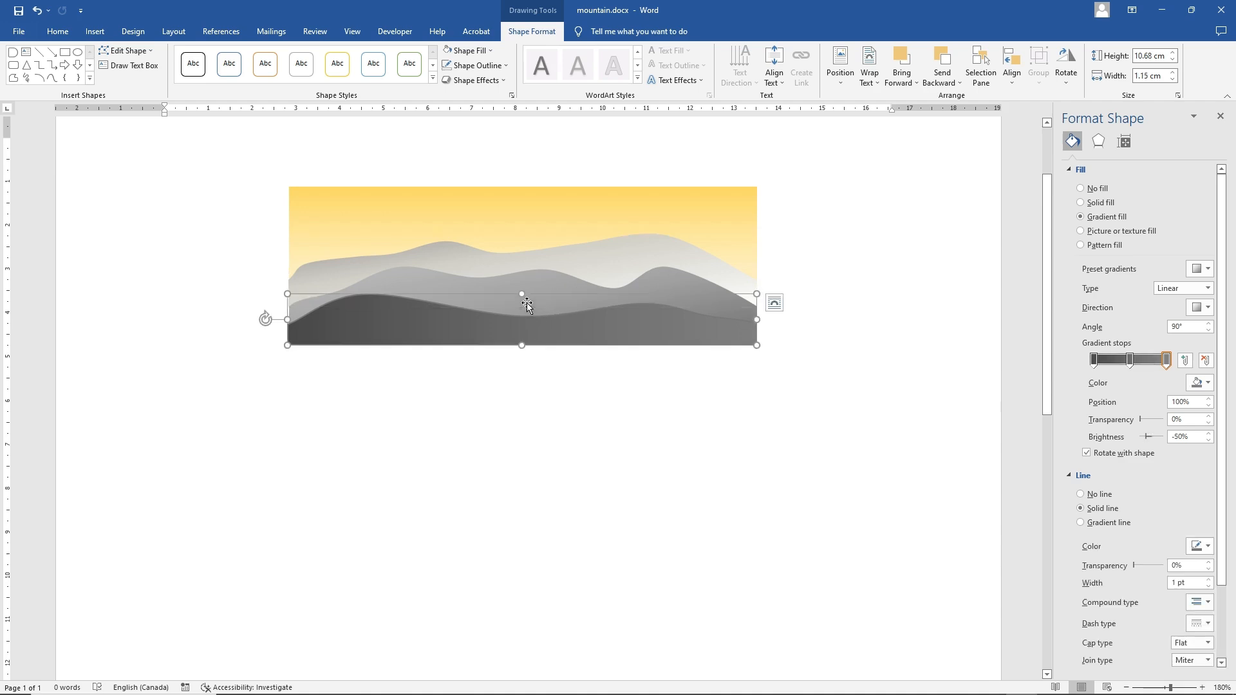
left_click_drag(519, 308, 521, 296)
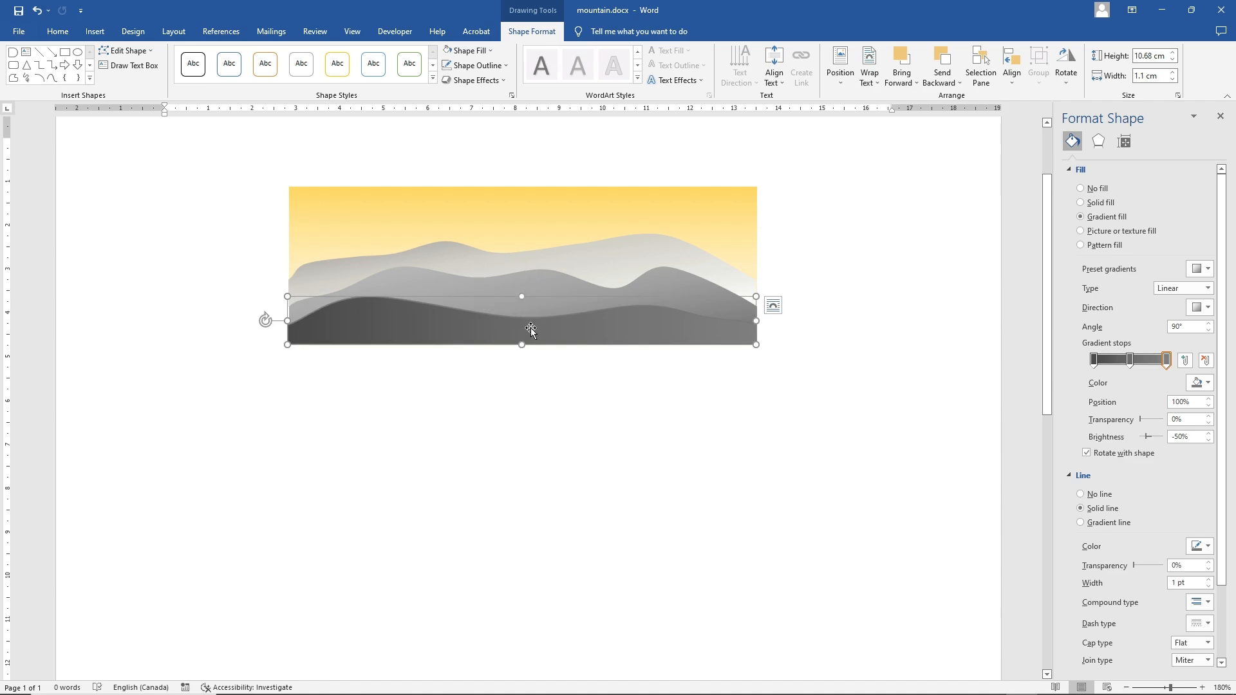
Stretch the pale hill upward in two small adjustments, past about 1.76 cm tall, keeping its base in place
left_click(541, 262)
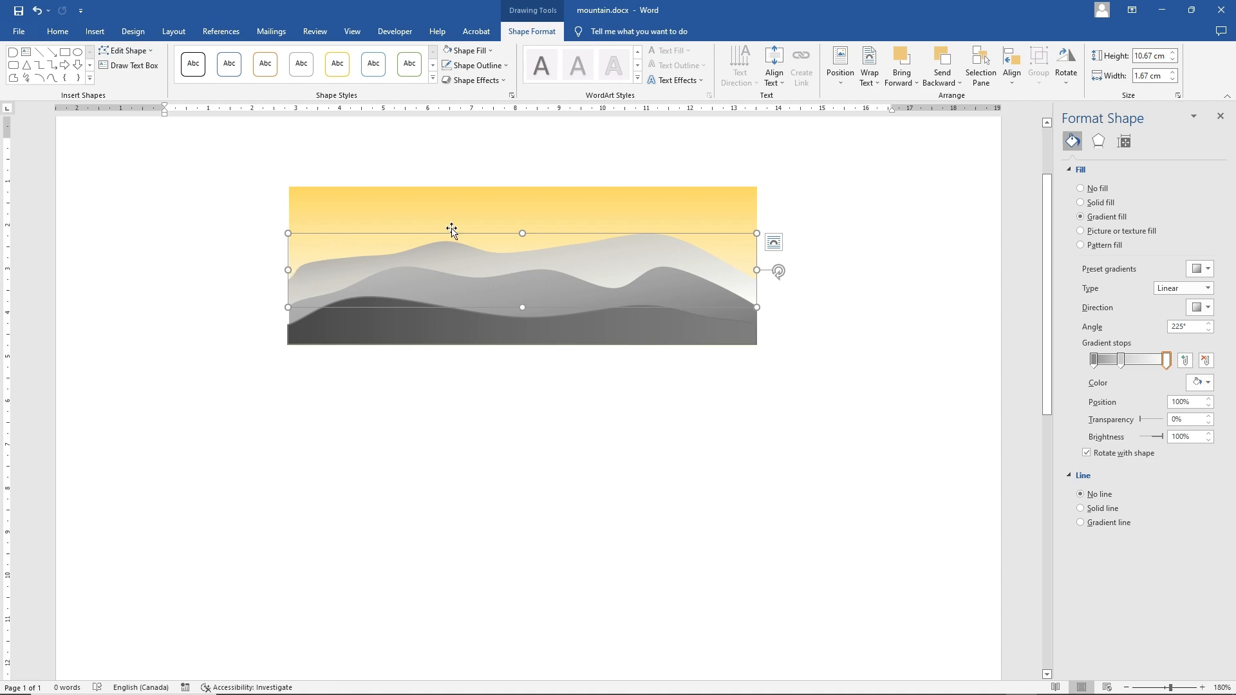
left_click_drag(522, 233, 506, 230)
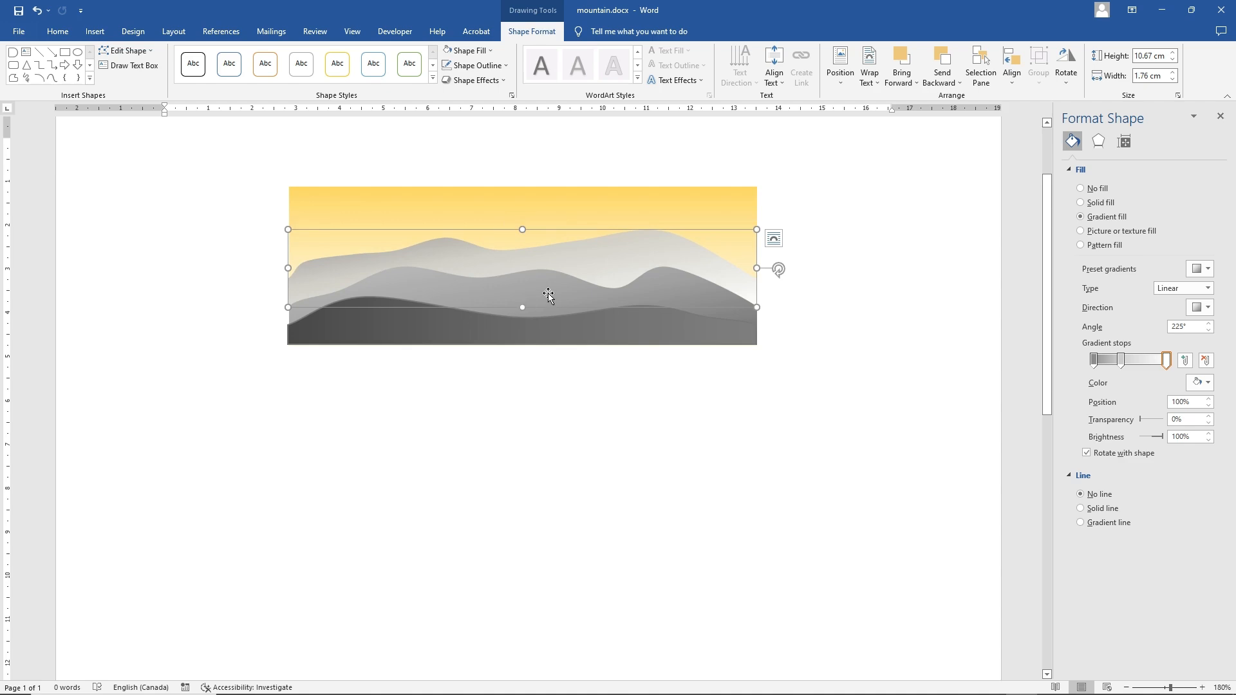
left_click_drag(522, 229, 522, 223)
left_click(555, 403)
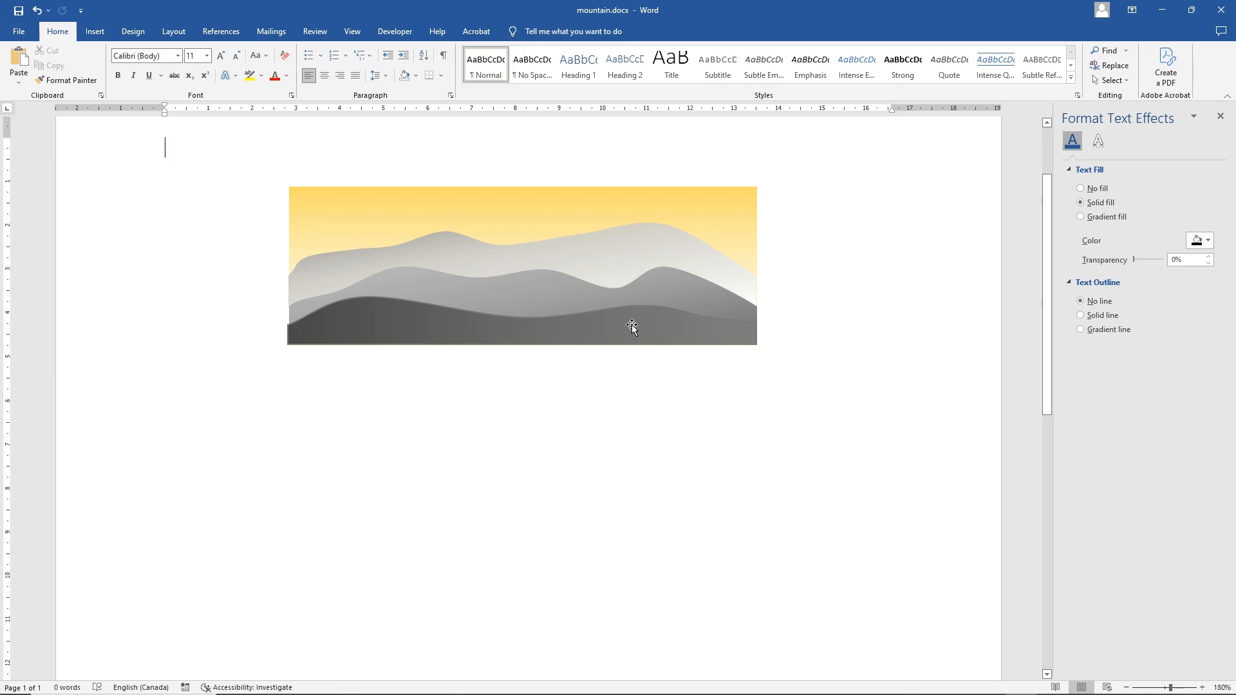
Lower the top of the dark front hill a little further, keeping its base in place
left_click(531, 328)
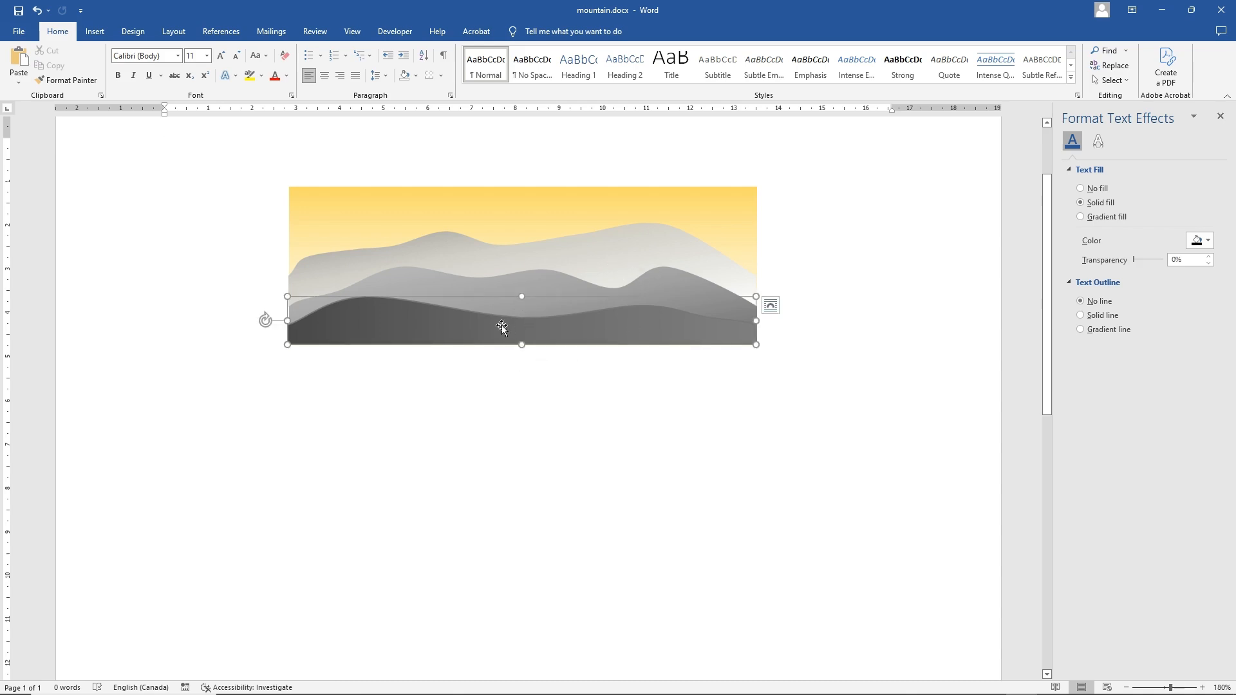
left_click_drag(522, 298, 520, 304)
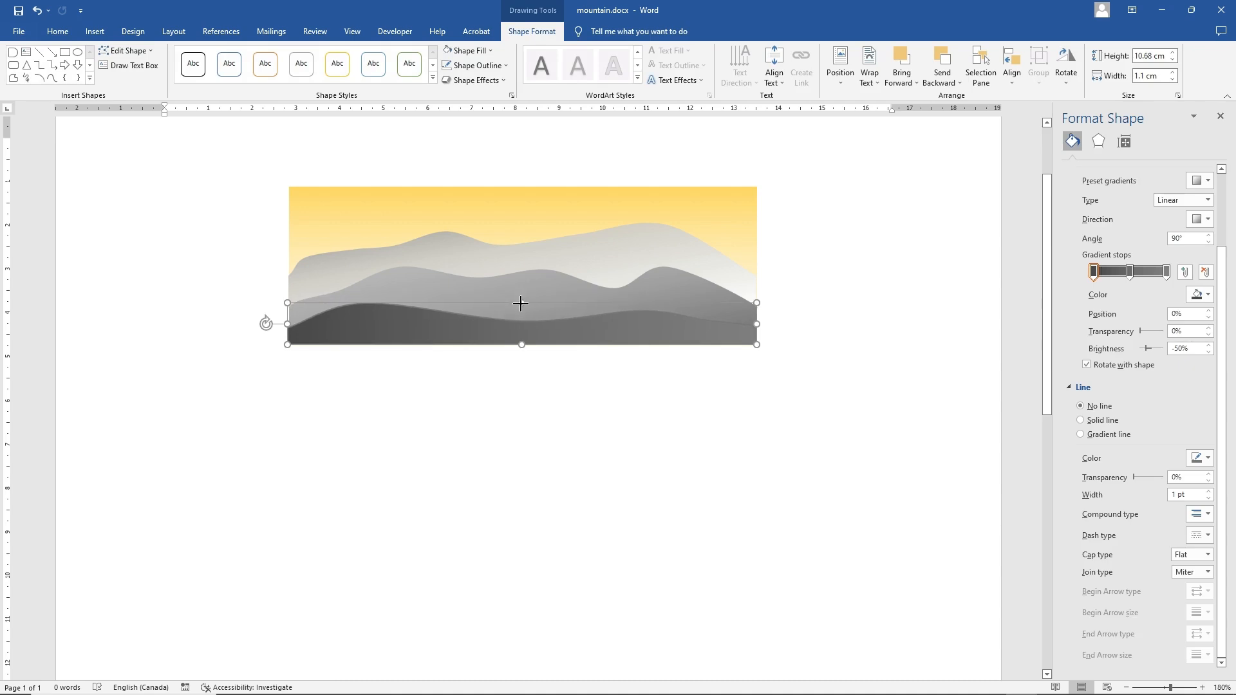
left_click(581, 389)
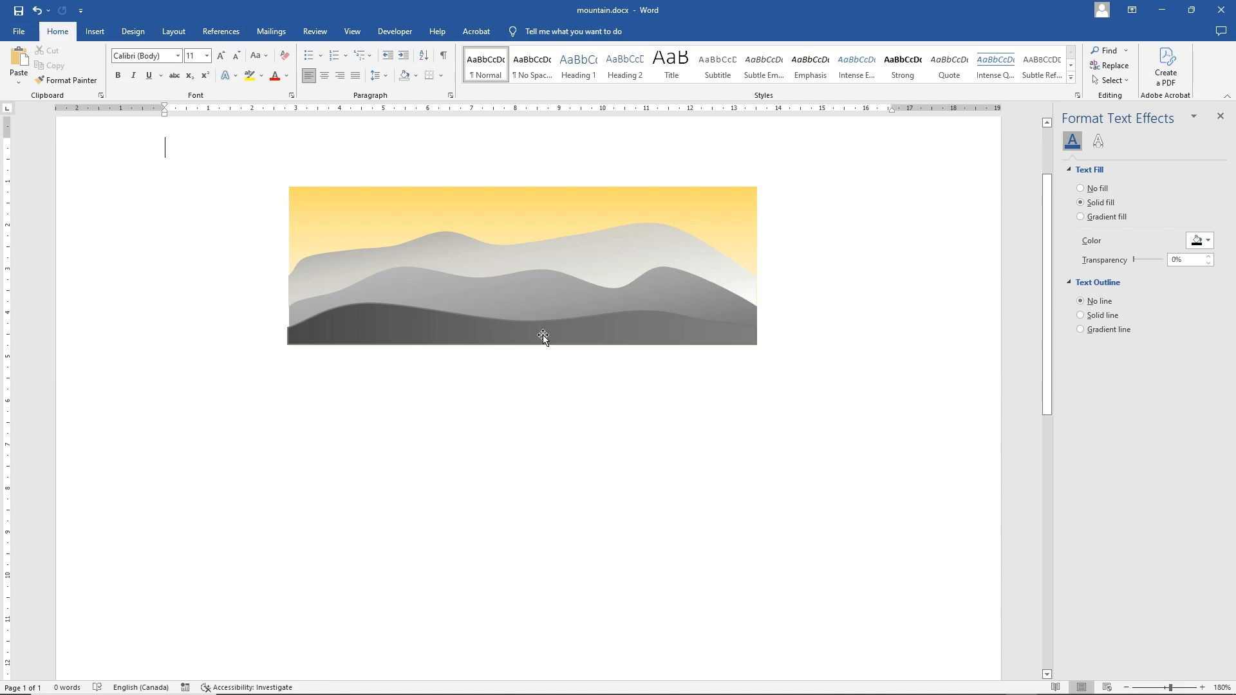
Recolor the sky's middle gradient stop to the 60% lighter theme blue and move it to the 31% position
left_click(463, 206)
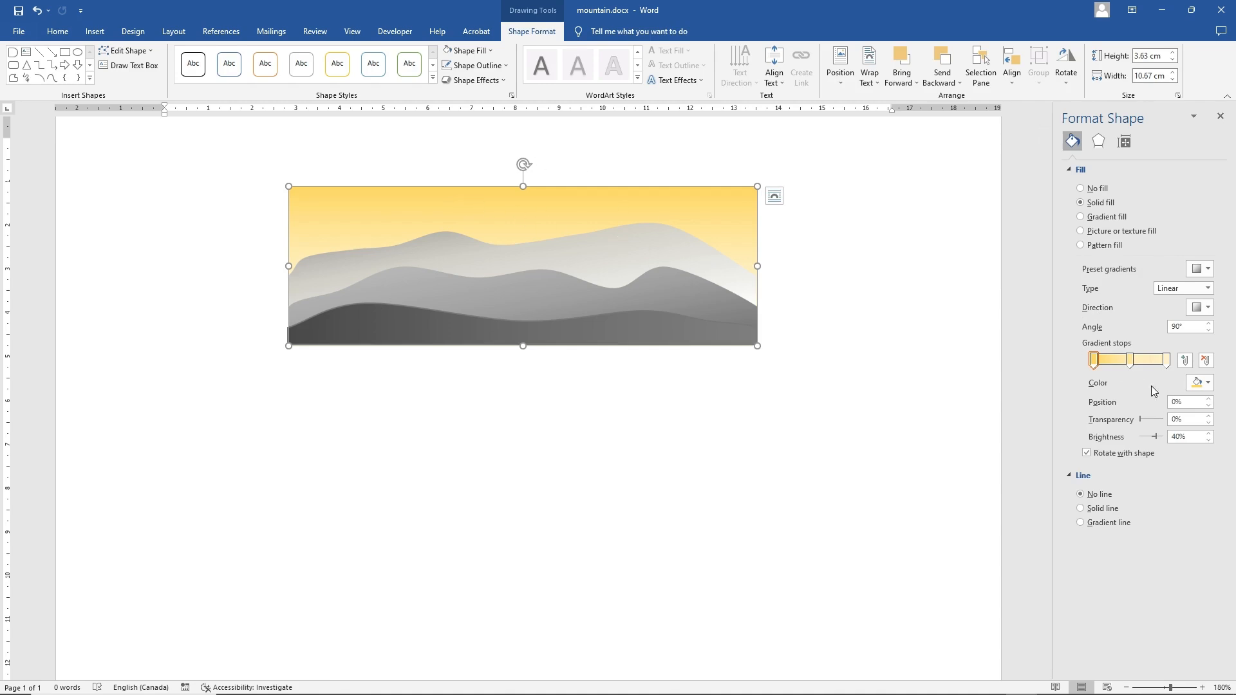
left_click(1131, 365)
left_click(1201, 384)
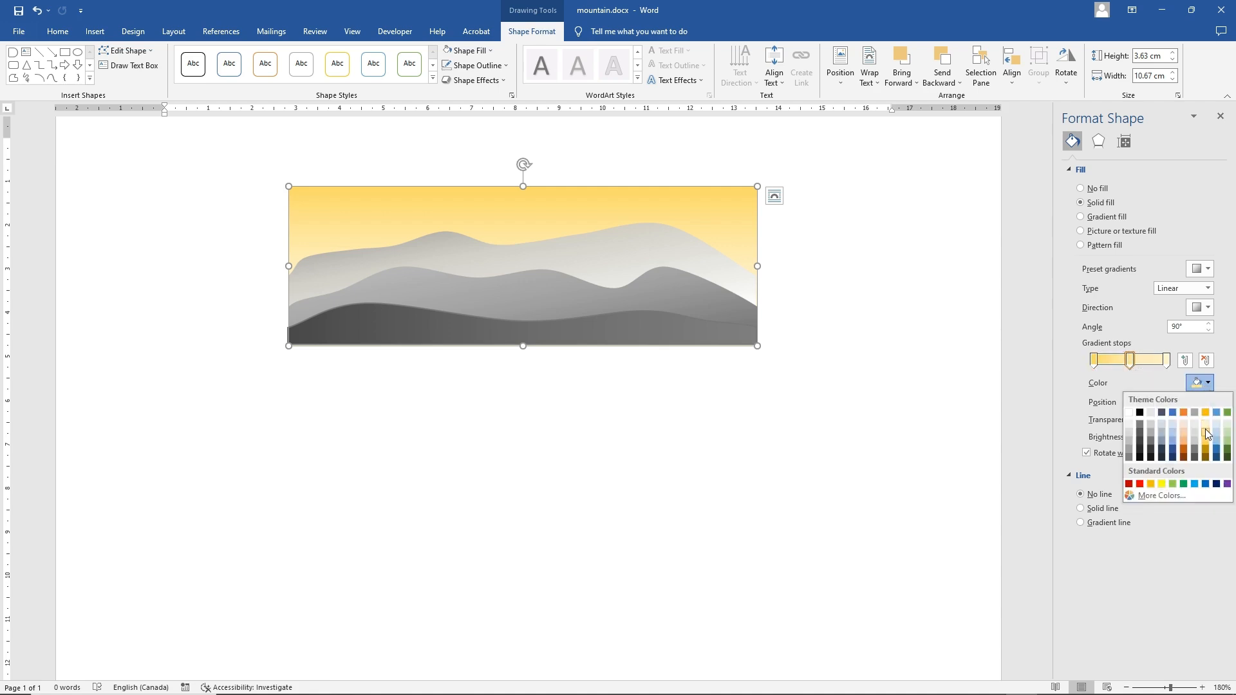
left_click(1175, 423)
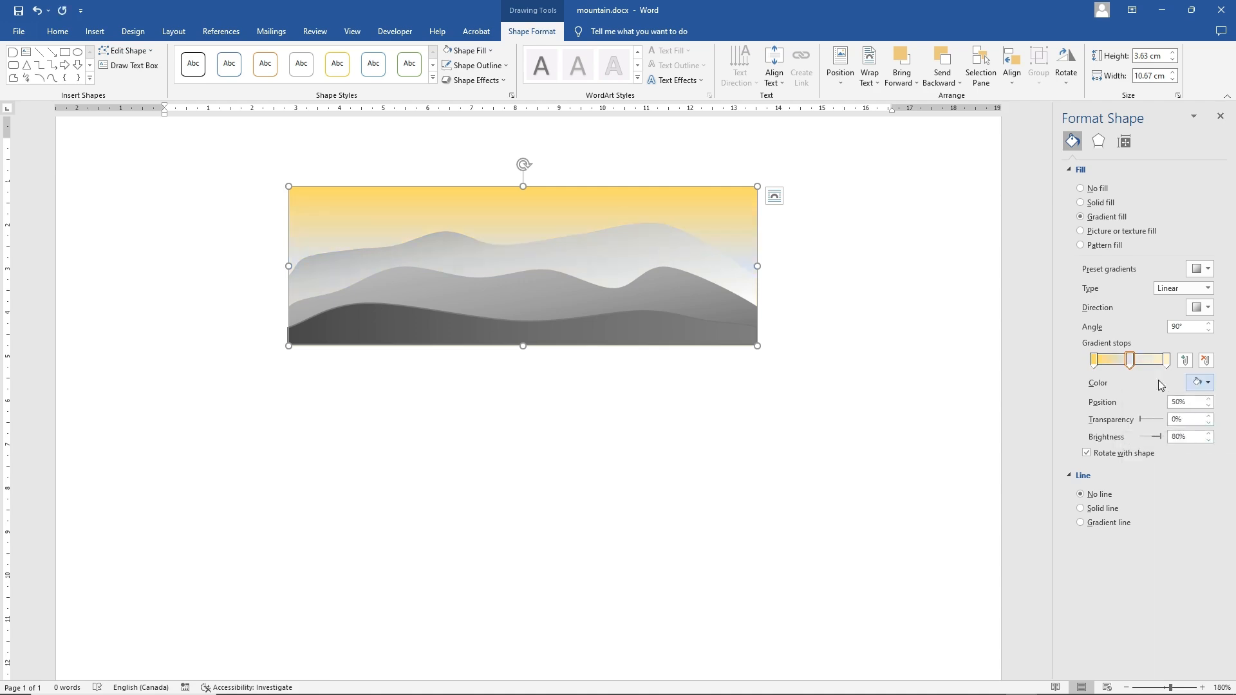
left_click_drag(1130, 359, 1118, 364)
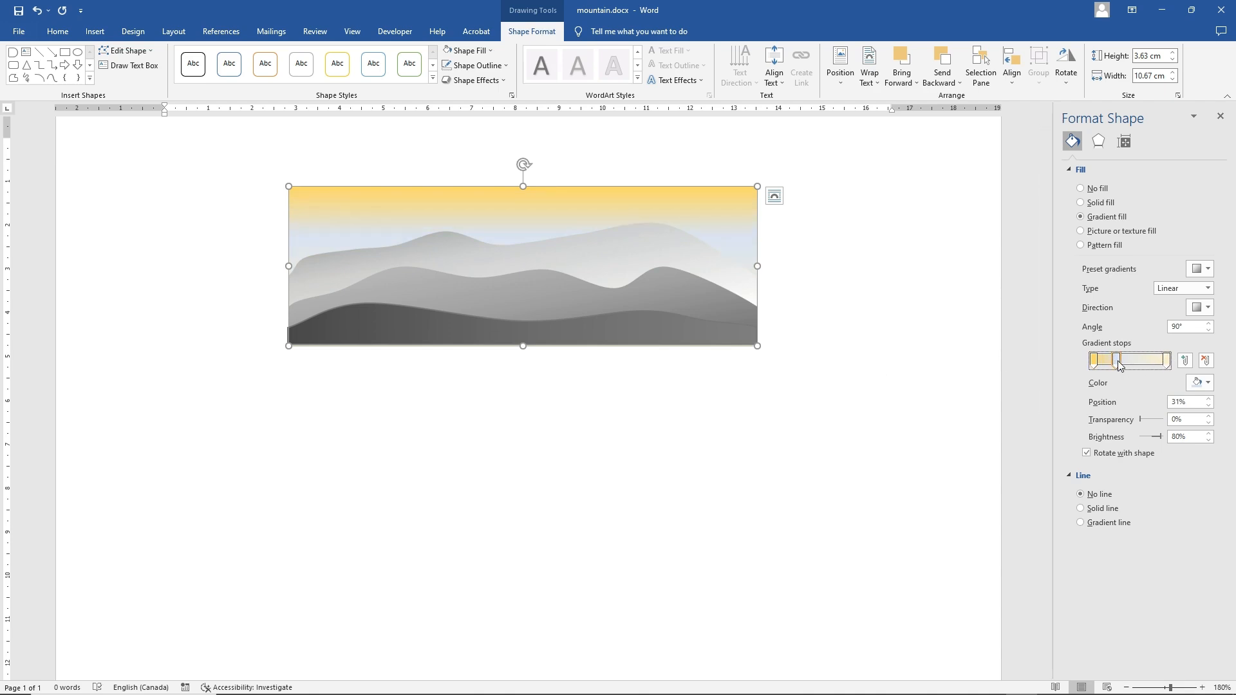
left_click(1201, 382)
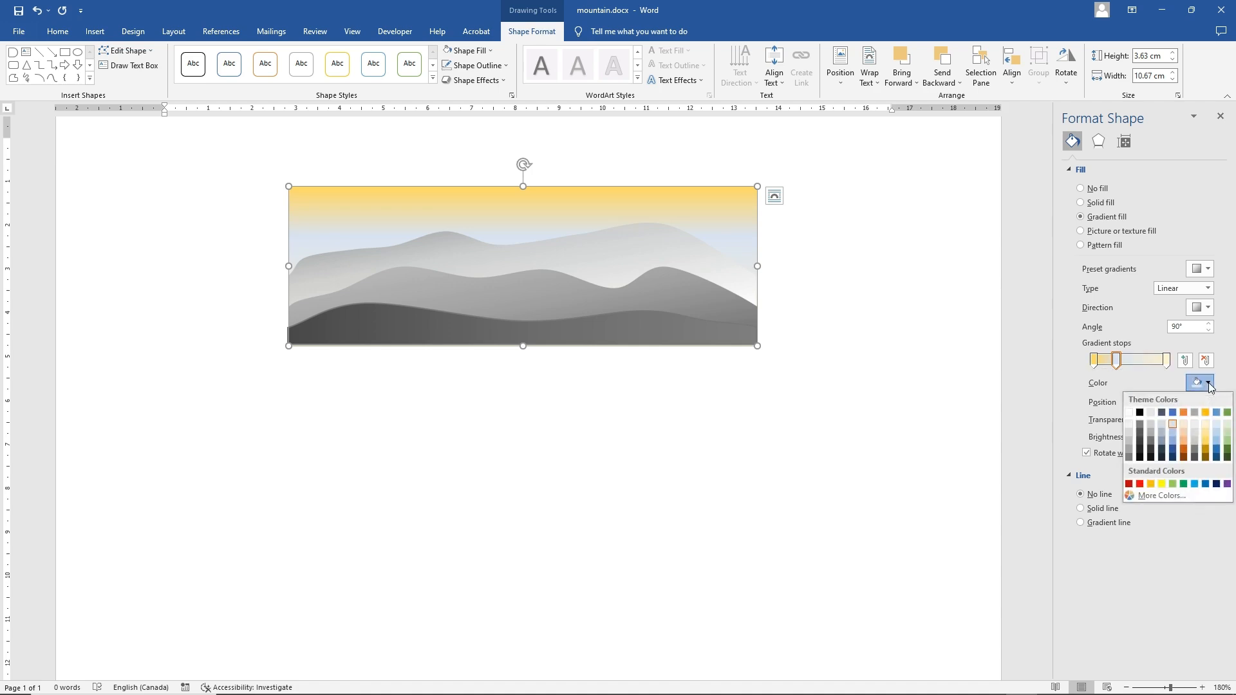
left_click(1174, 431)
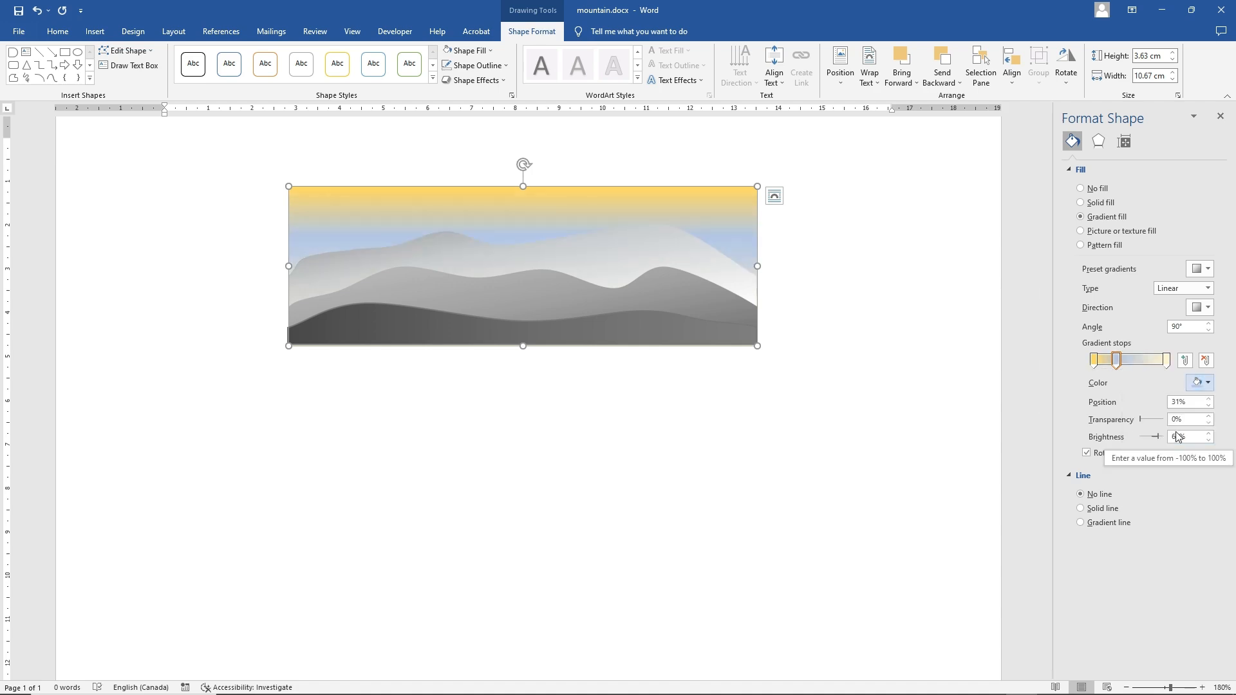
Lighten the sky's first gradient stop to the 60% lighter theme gold
left_click(1094, 361)
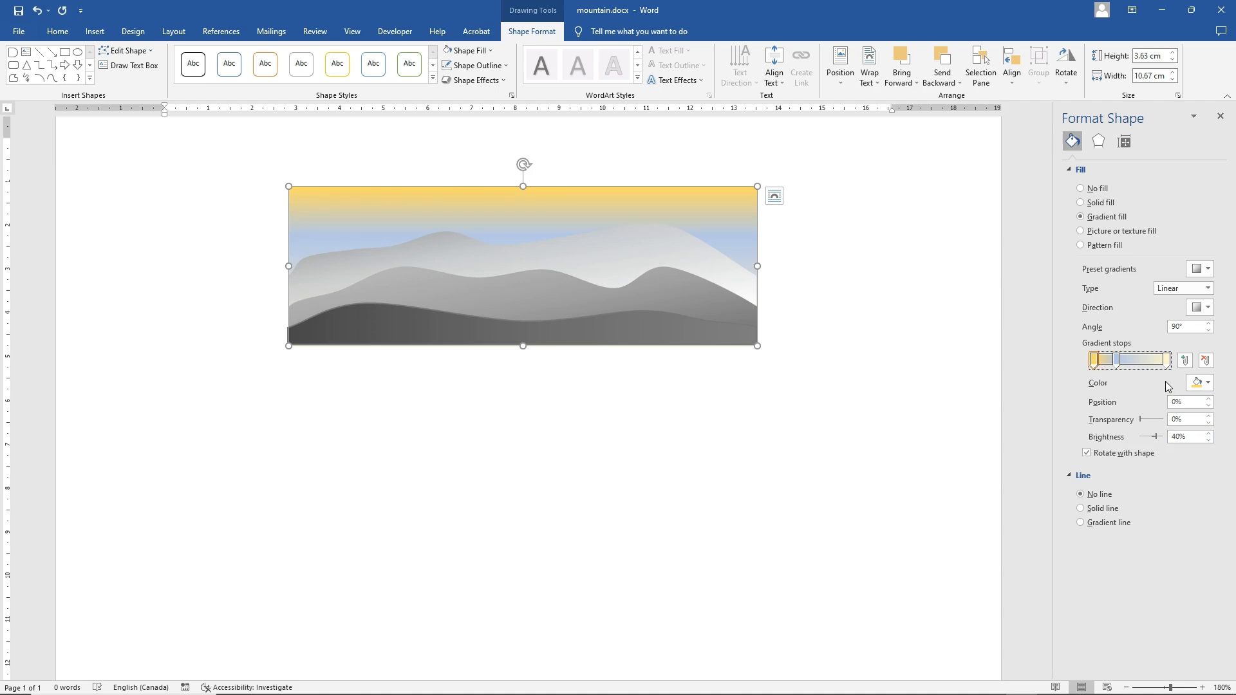
left_click(1207, 385)
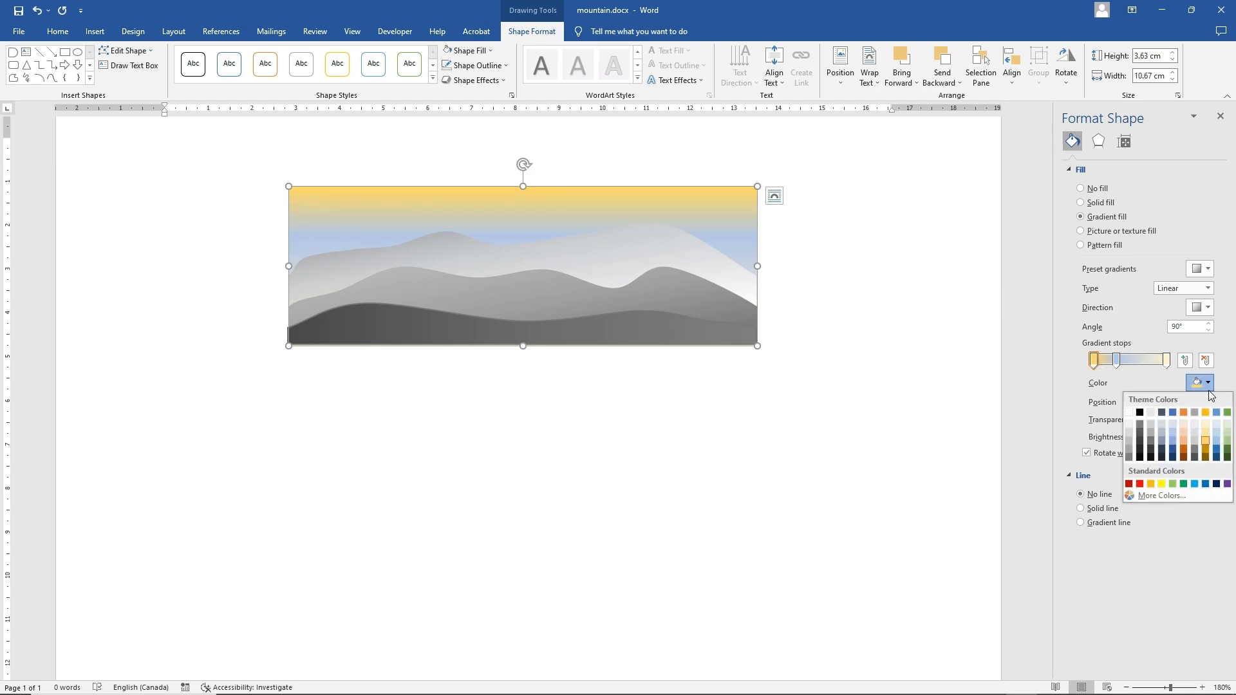
left_click(1206, 436)
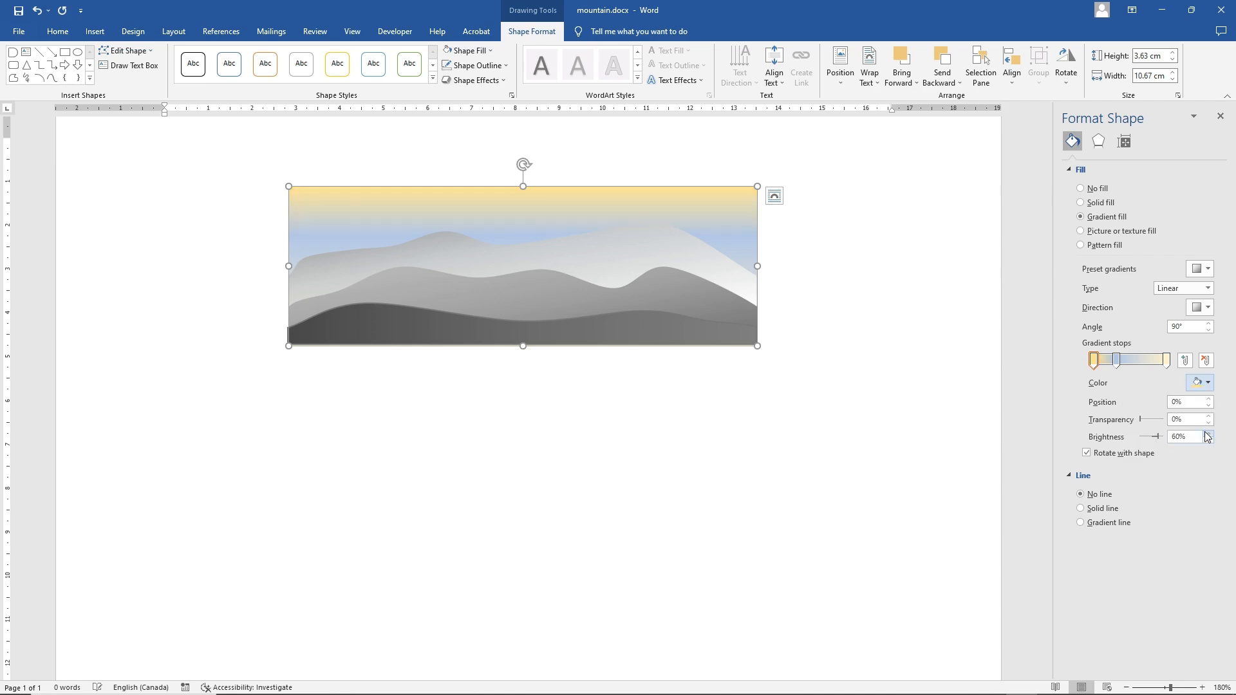
left_click(824, 414)
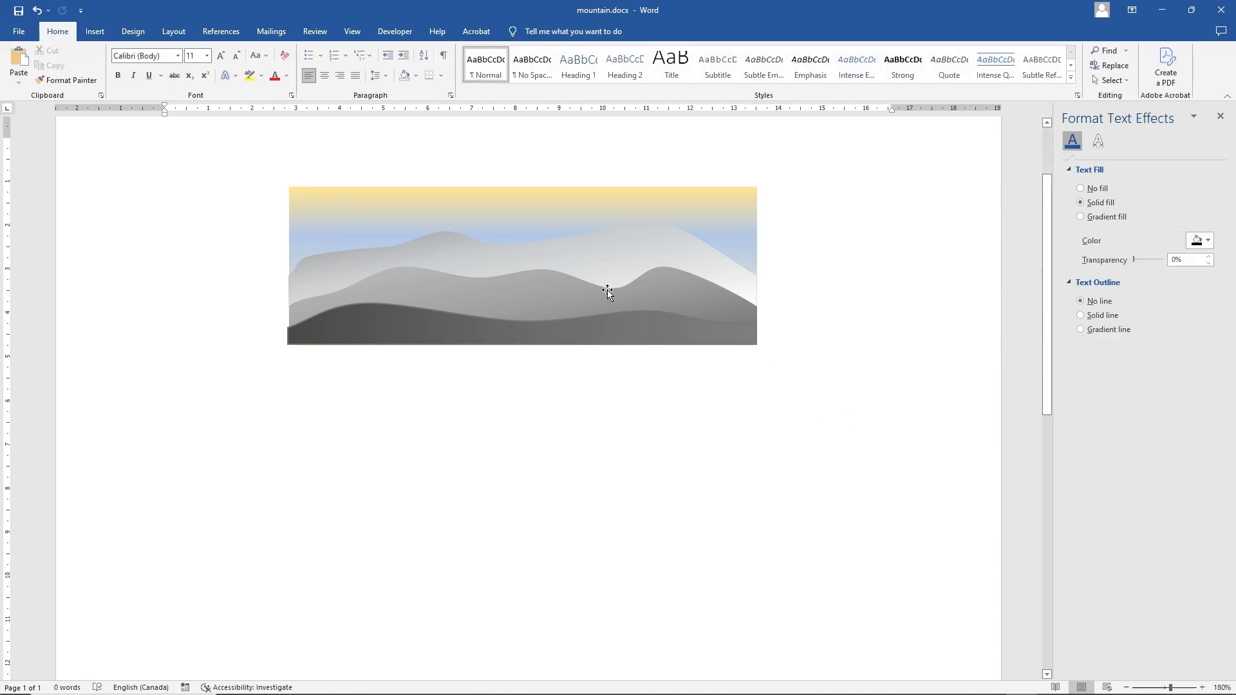
Reorder the sky's gradient by moving the gold stop past the blue one to about 32%, and make it 37% transparent
left_click(587, 200)
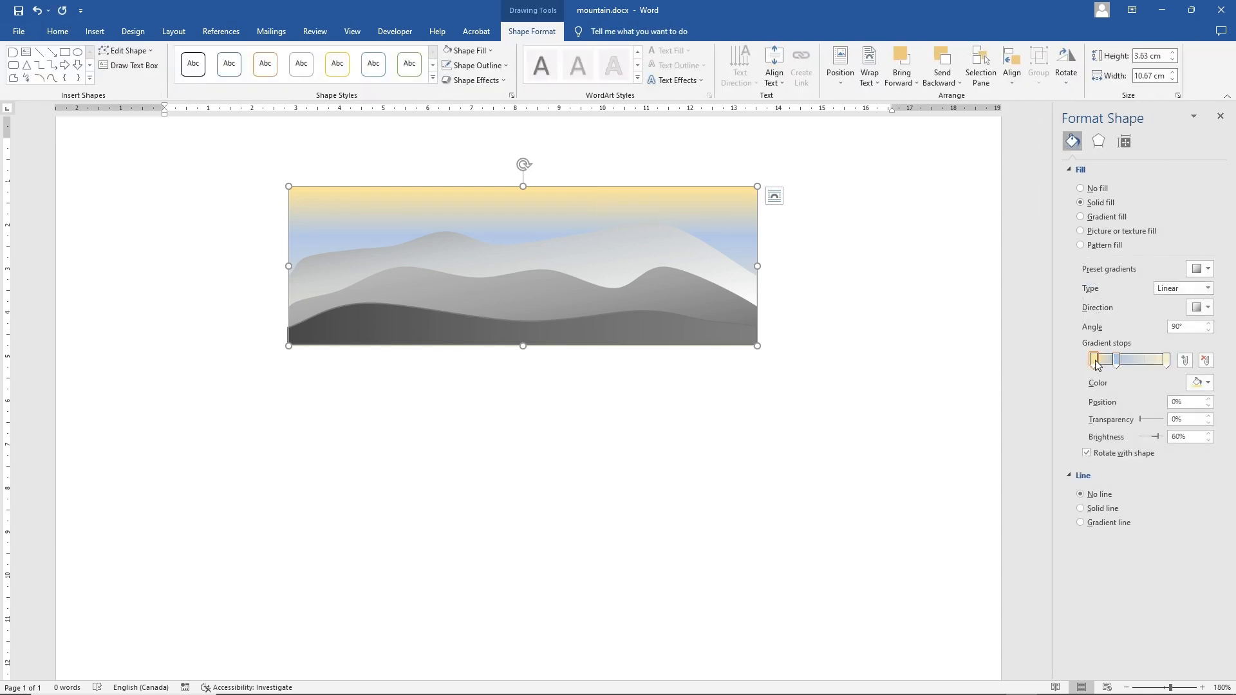
left_click_drag(1096, 365, 1119, 375)
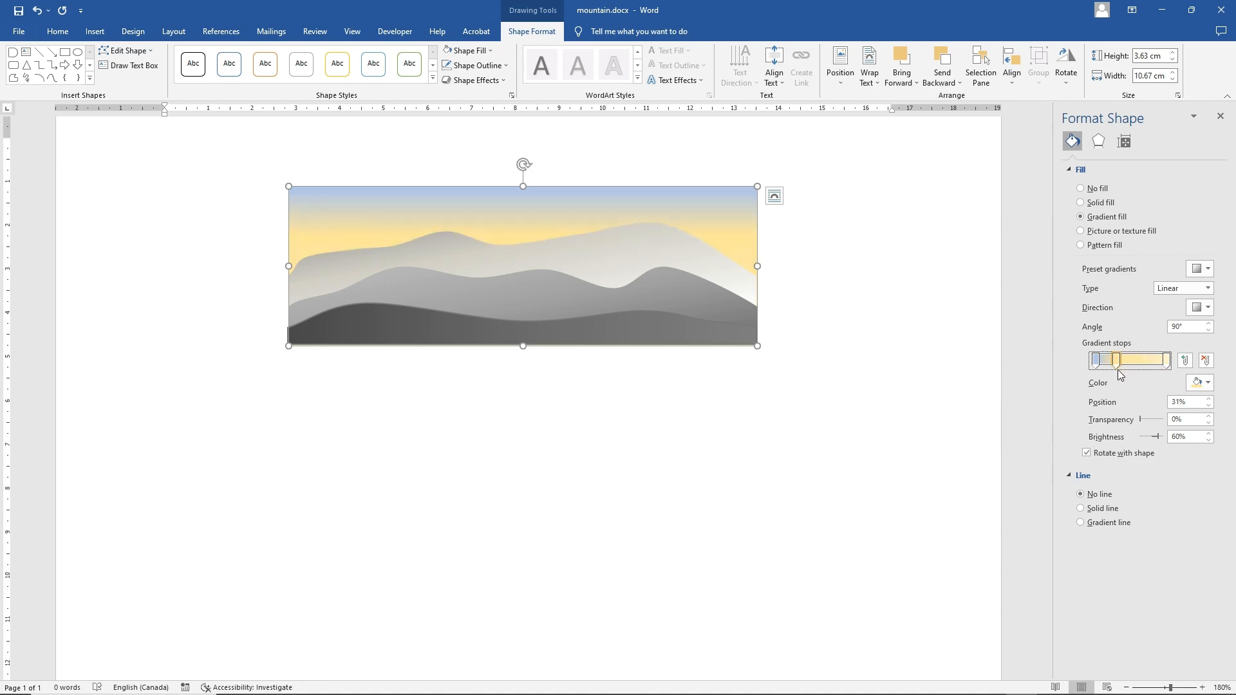
left_click_drag(1140, 419, 1152, 422)
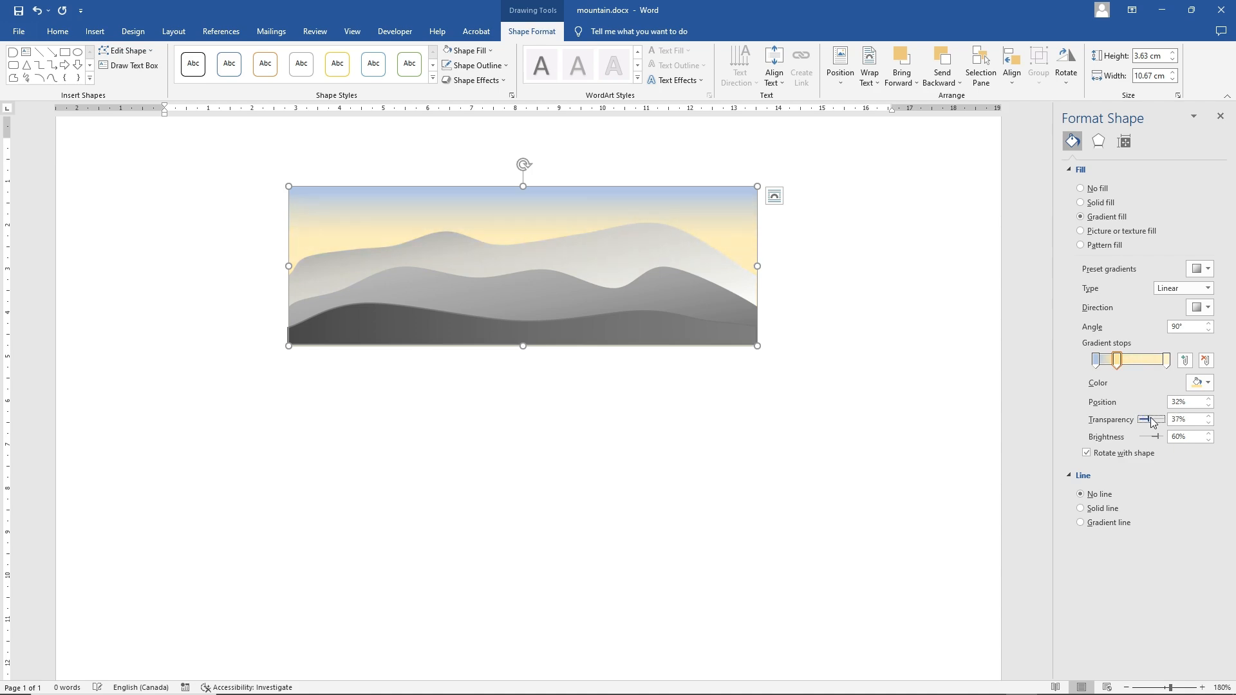
Make the sky's blue gradient stop 41% transparent
left_click(1096, 360)
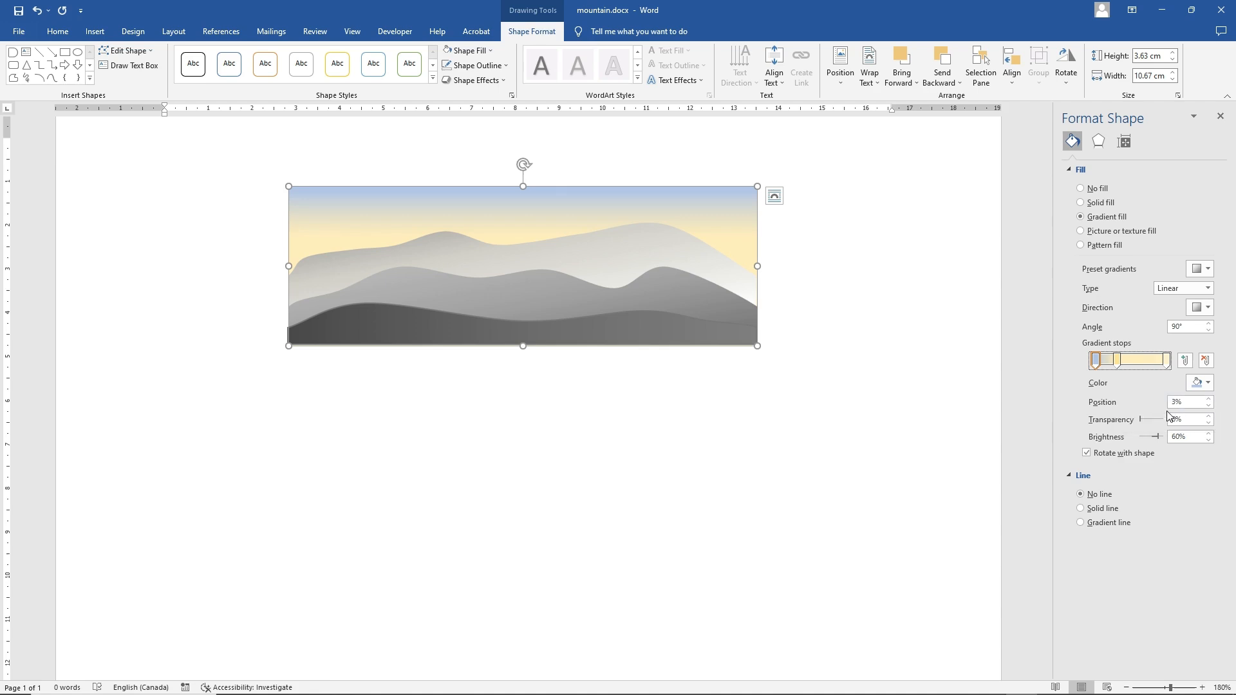
left_click_drag(1140, 419, 1150, 426)
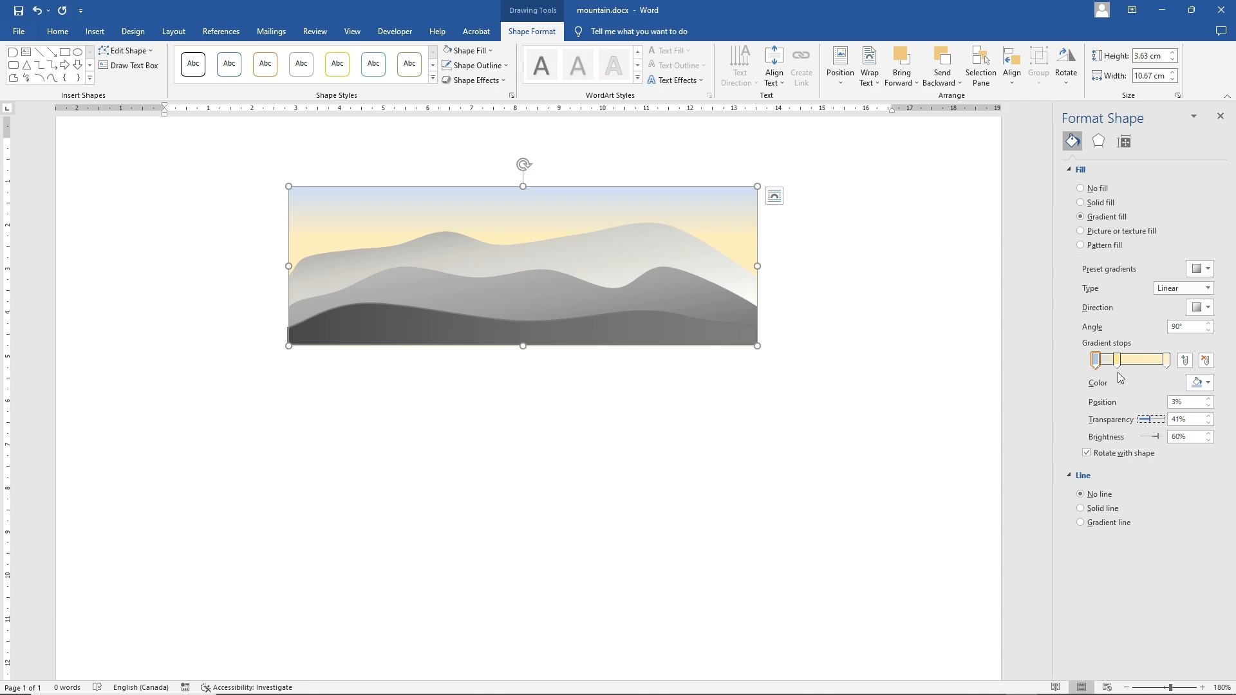
Recolor the sky's last gradient stop to the 80% lighter theme orange and move it to the 45% position
left_click(1167, 360)
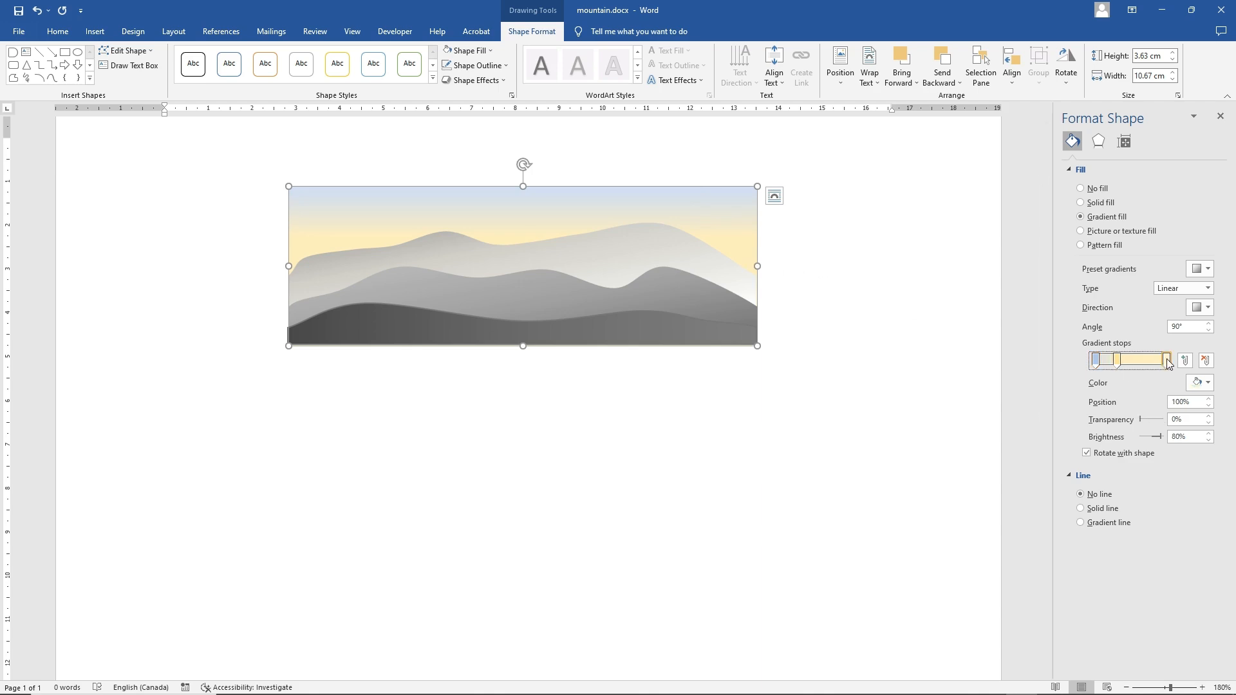
left_click(1207, 383)
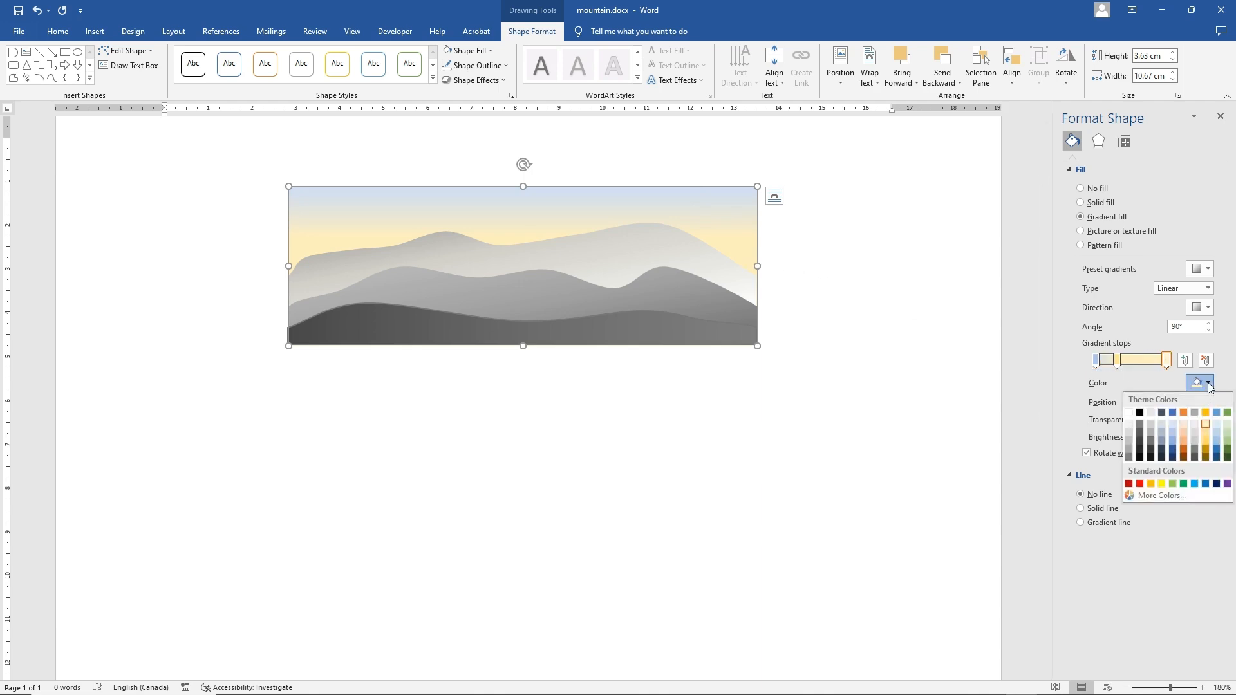
left_click(1183, 424)
left_click_drag(1166, 362, 1128, 371)
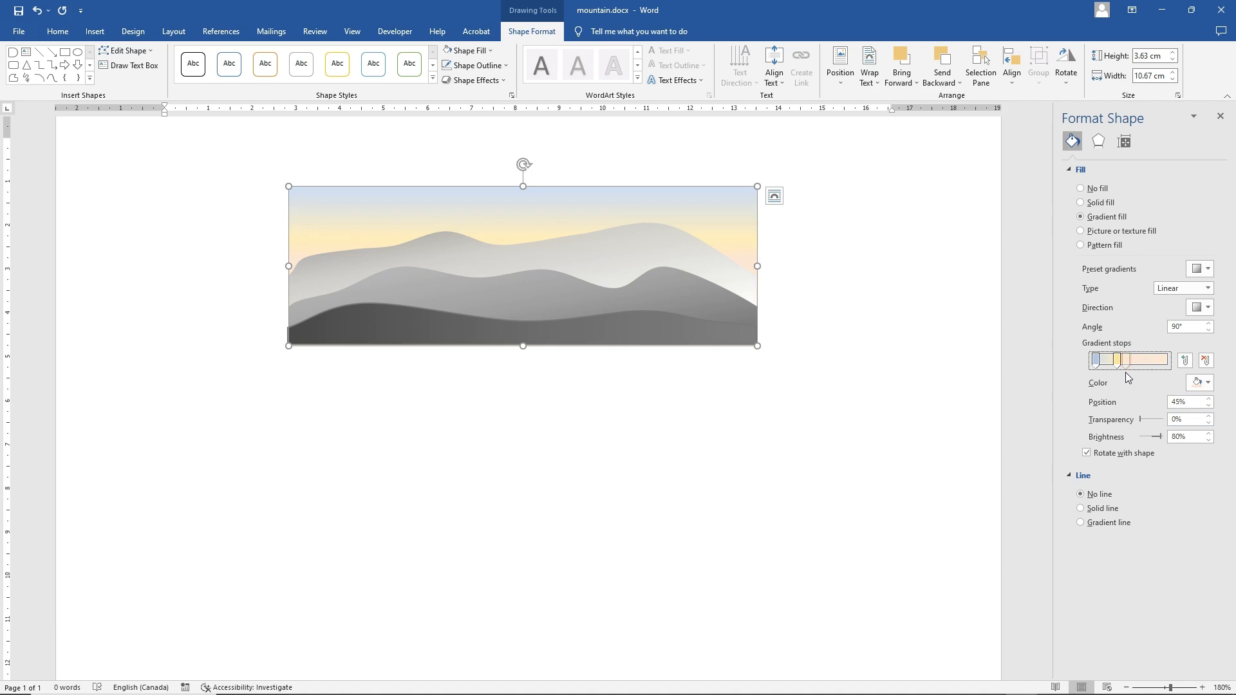
Reselect the sky shape and undo the last change to its gradient stops
left_click(836, 444)
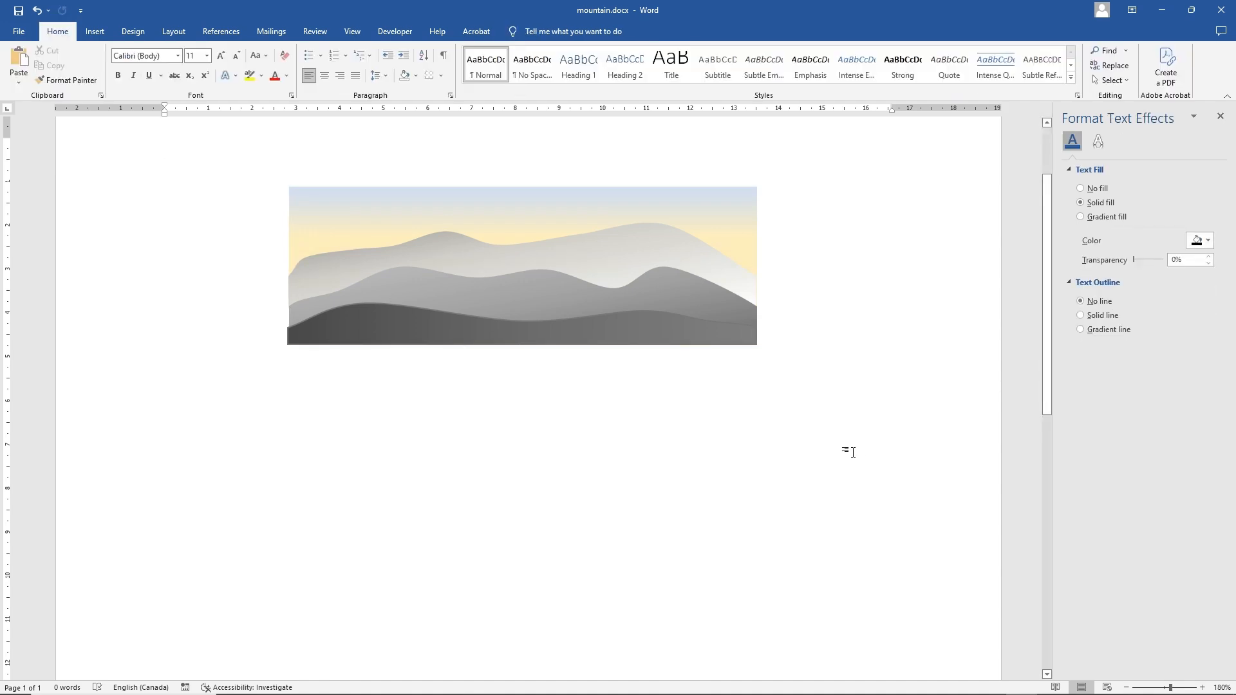
left_click(731, 243)
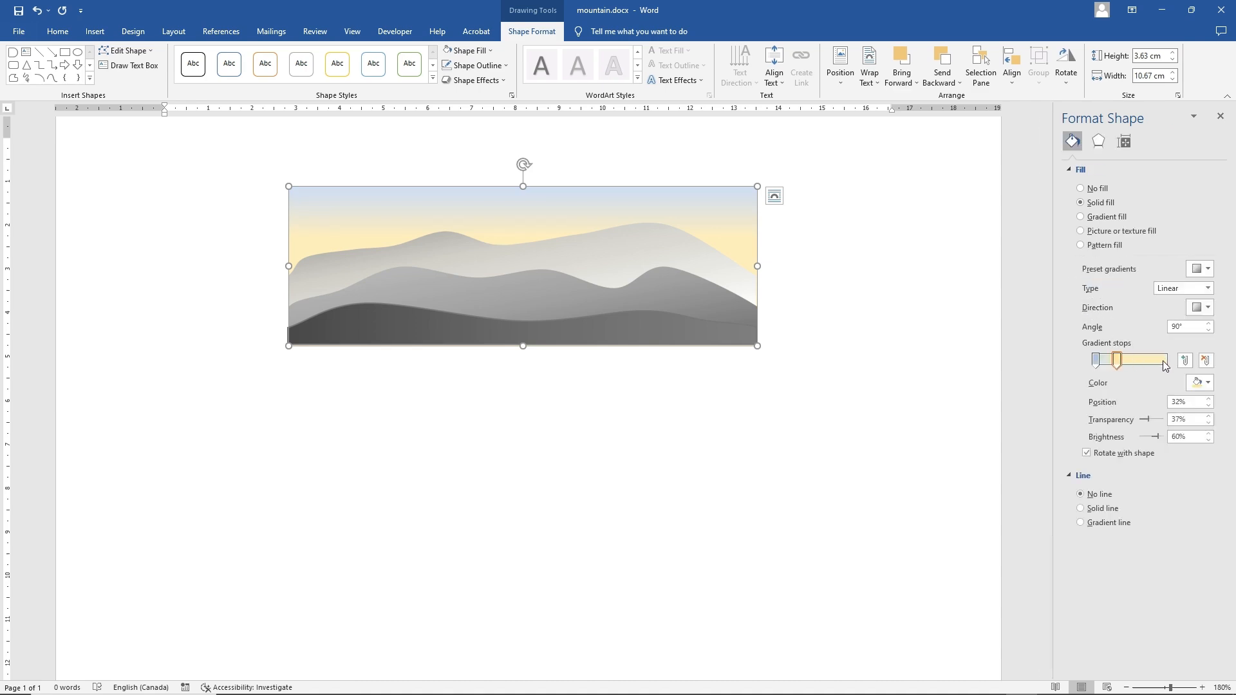
left_click(36, 11)
Shift the sky's orange and gold gradient stops toward the blue one, with gold at 16%, and make the gold stop 51% transparent
left_click(1127, 363)
left_click_drag(1127, 363, 1136, 365)
left_click(1118, 364)
left_click_drag(1135, 364, 1104, 367)
mouse_move(1148, 422)
left_mouse_down()
mouse_move(1136, 424)
mouse_move(1155, 428)
left_mouse_up()
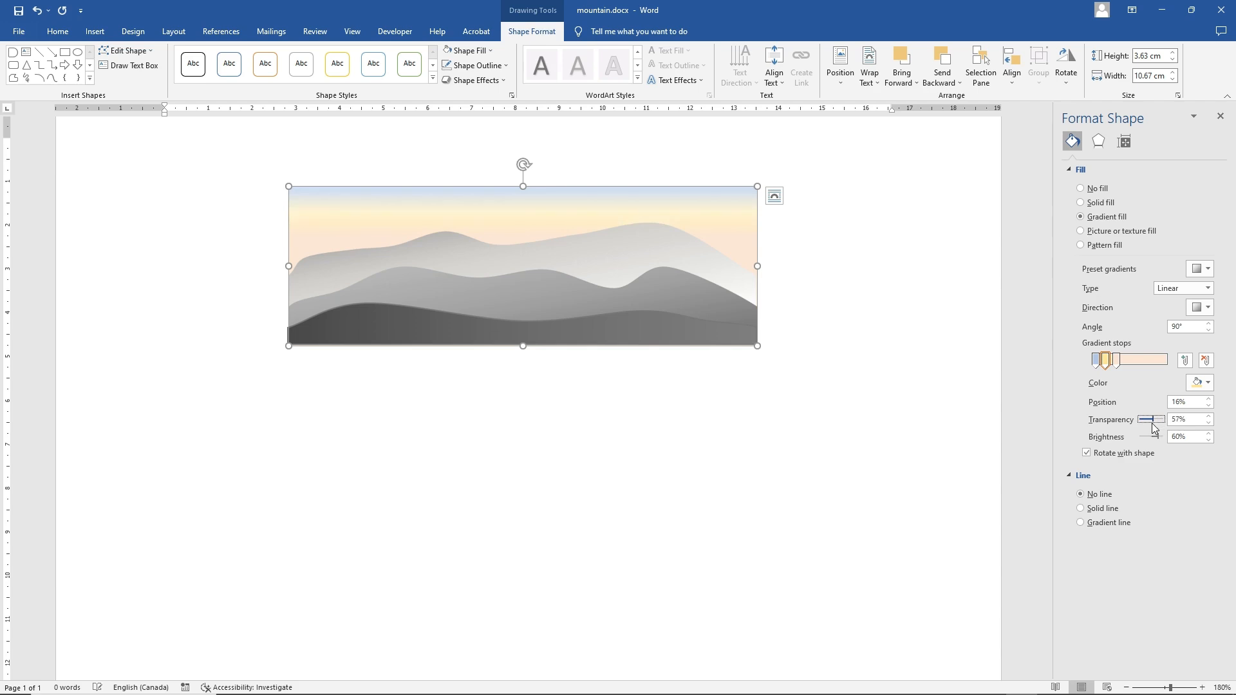
left_click_drag(1152, 425, 1151, 425)
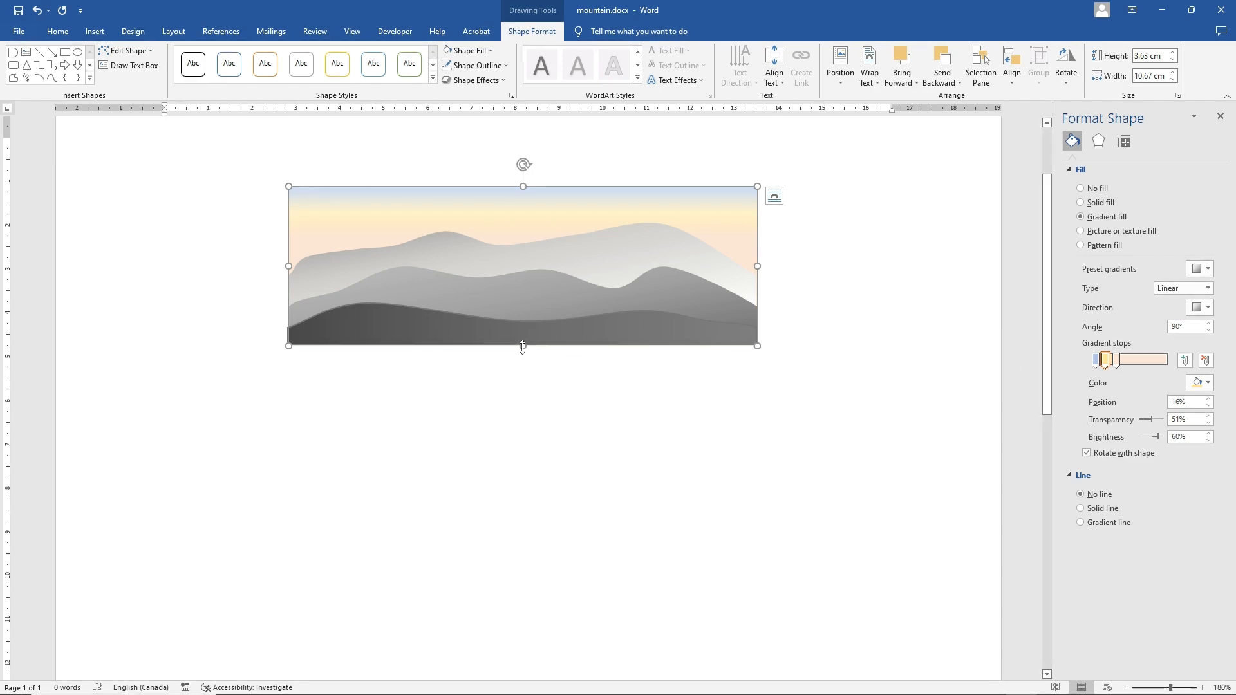
Shorten the sky from its lower edge to 2.06 cm high and spread its gradient stops, moving gold away from blue and orange to 64%
left_click_drag(523, 347, 564, 277)
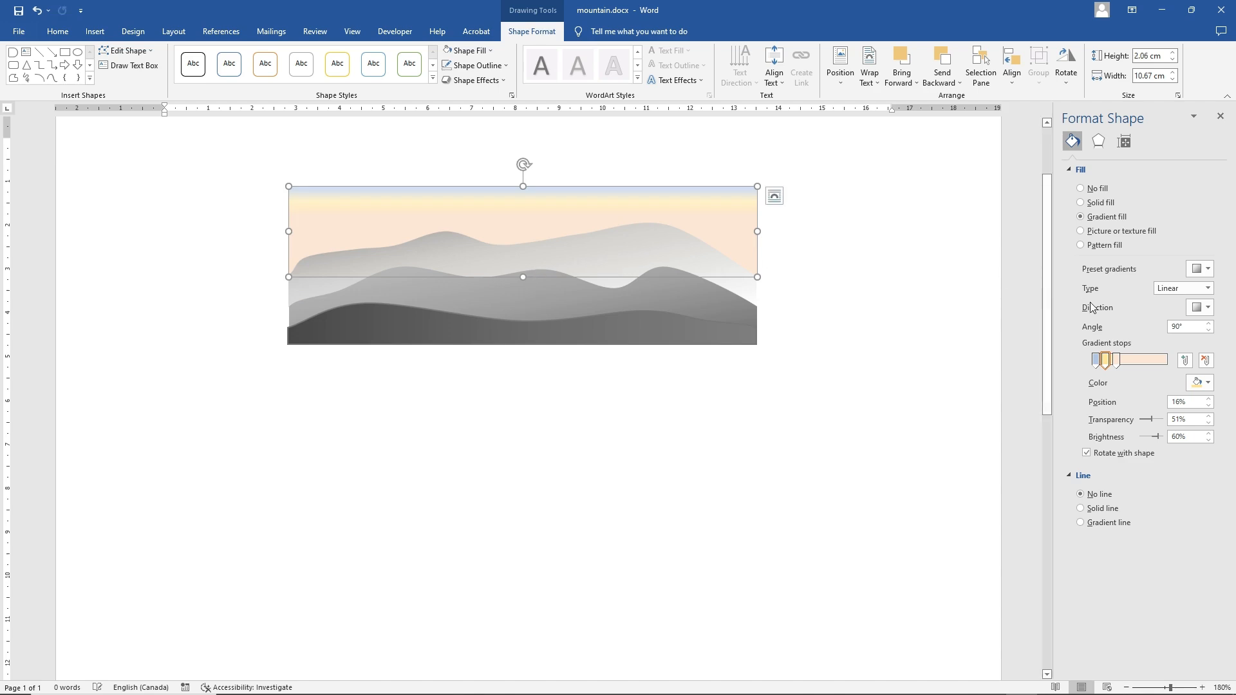
left_click(1120, 359)
mouse_move(1126, 359)
left_mouse_down()
mouse_move(1107, 362)
mouse_move(1120, 364)
left_mouse_up()
left_click(1098, 362)
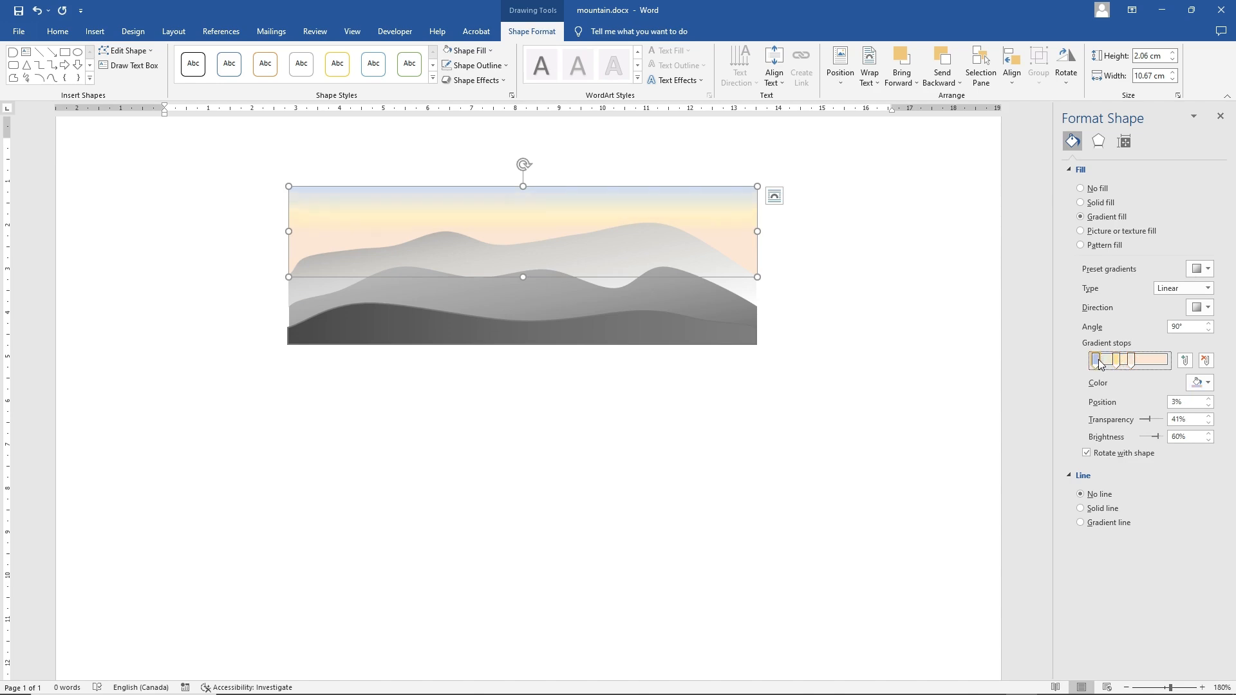
left_click_drag(1131, 362, 1124, 364)
left_click(1115, 362)
Soften the sky's gradient by making the blue stop 64% transparent, increasing the gold stop's transparency, and setting the orange stop's to 18%
left_click(1096, 362)
left_click_drag(1147, 420, 1157, 422)
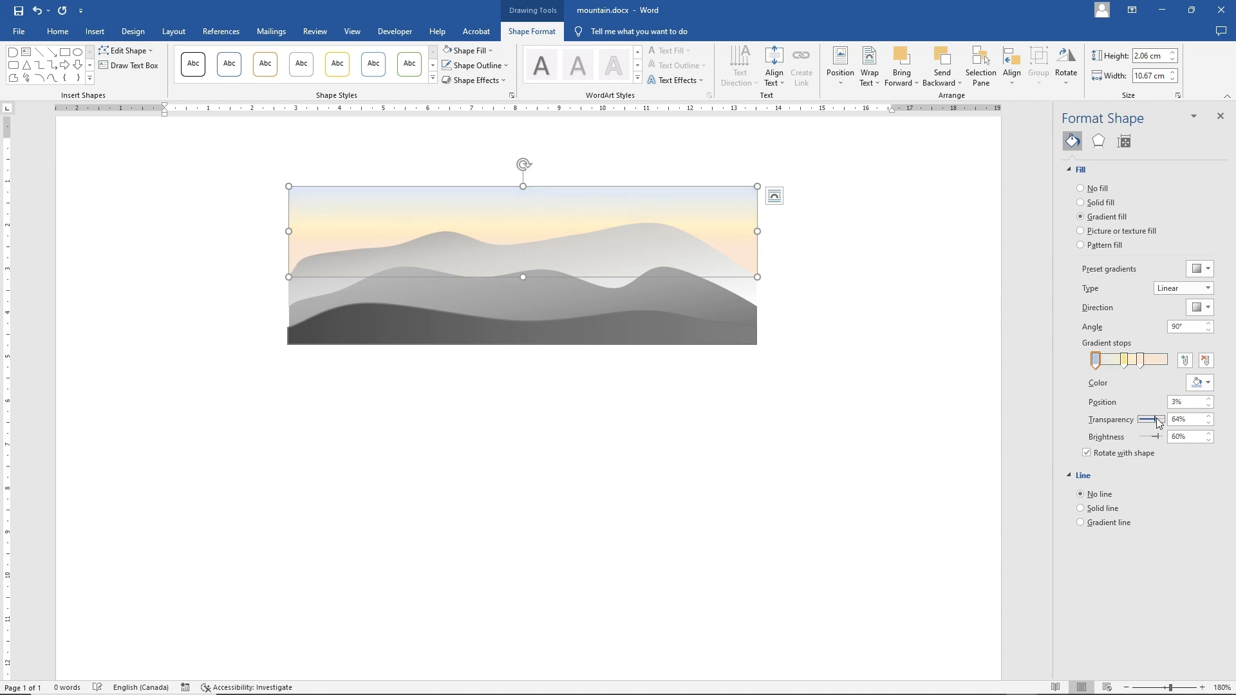
left_click(1124, 362)
left_click_drag(1153, 423, 1159, 420)
left_click(1140, 361)
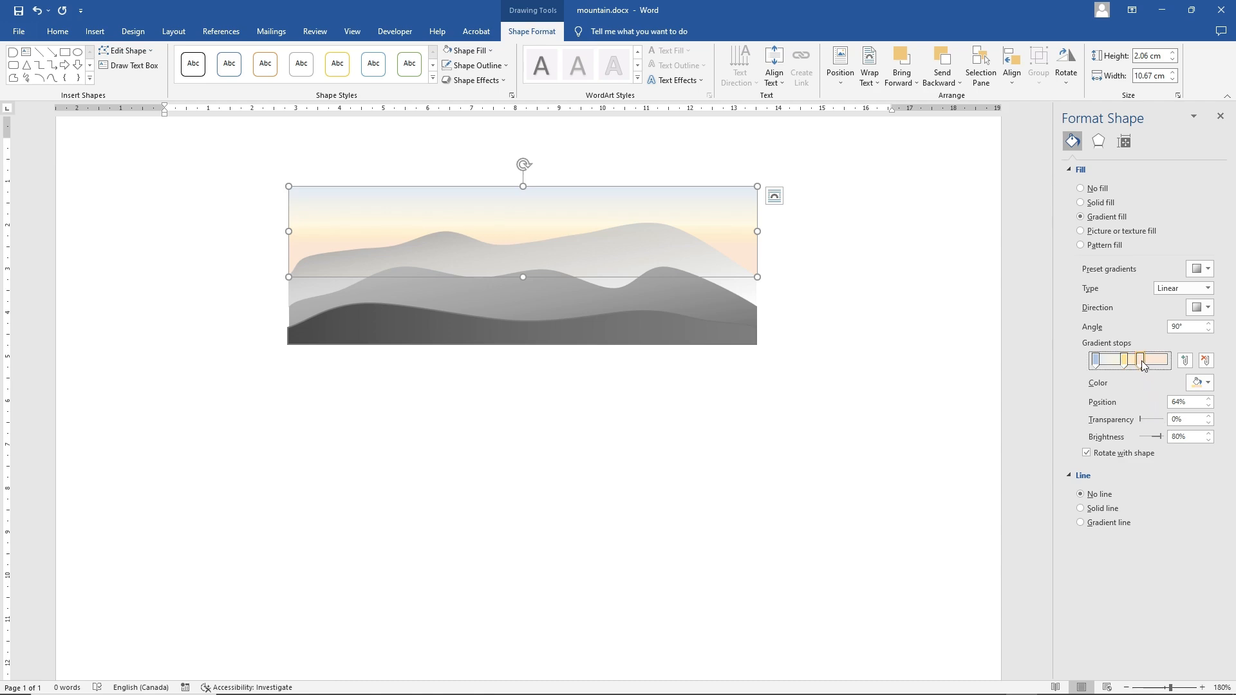
left_click_drag(1143, 420, 1146, 424)
left_click(884, 393)
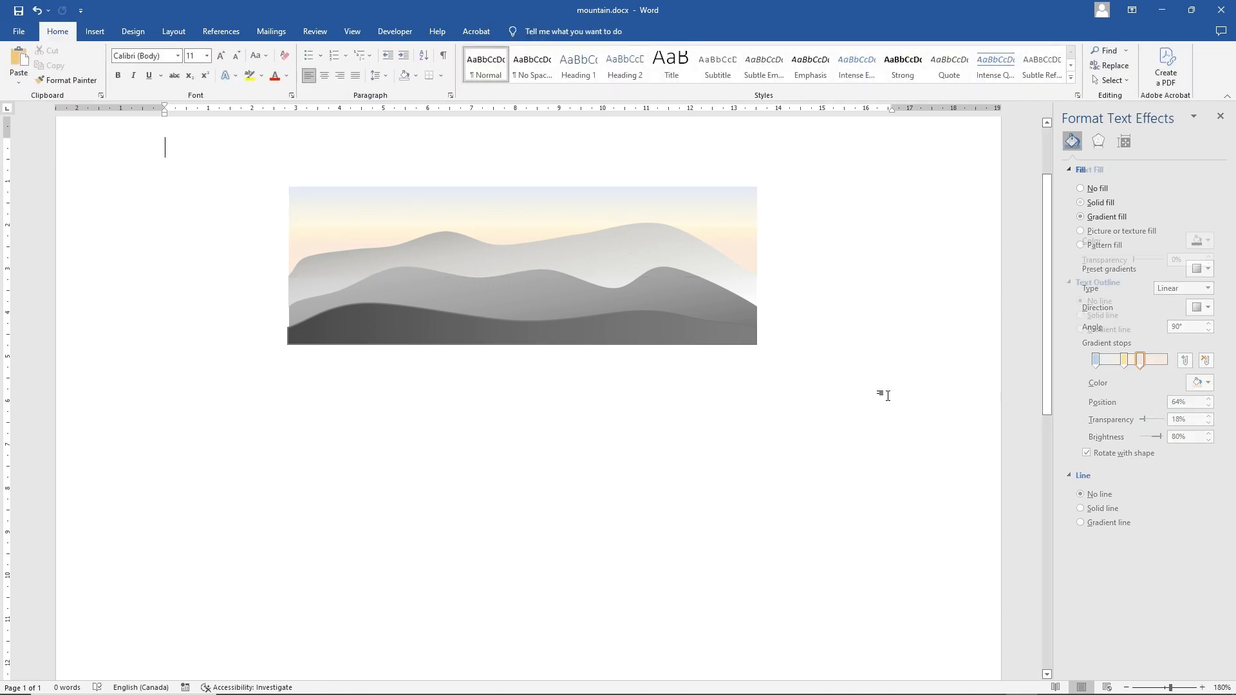